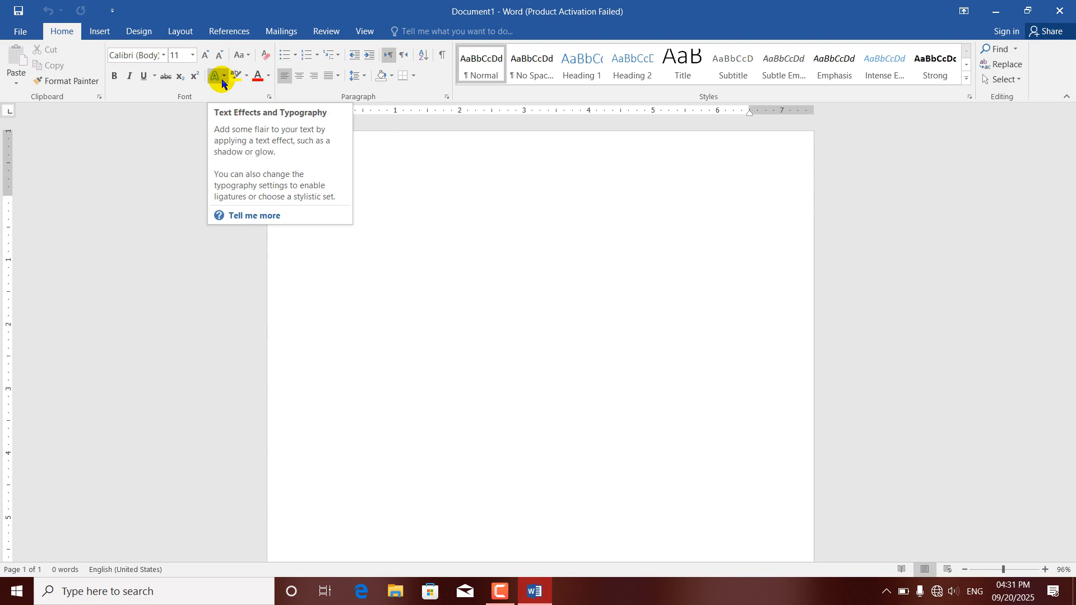
# Generate sample paragraphs in the blank document with the =rand() function.
pyautogui.write('=')
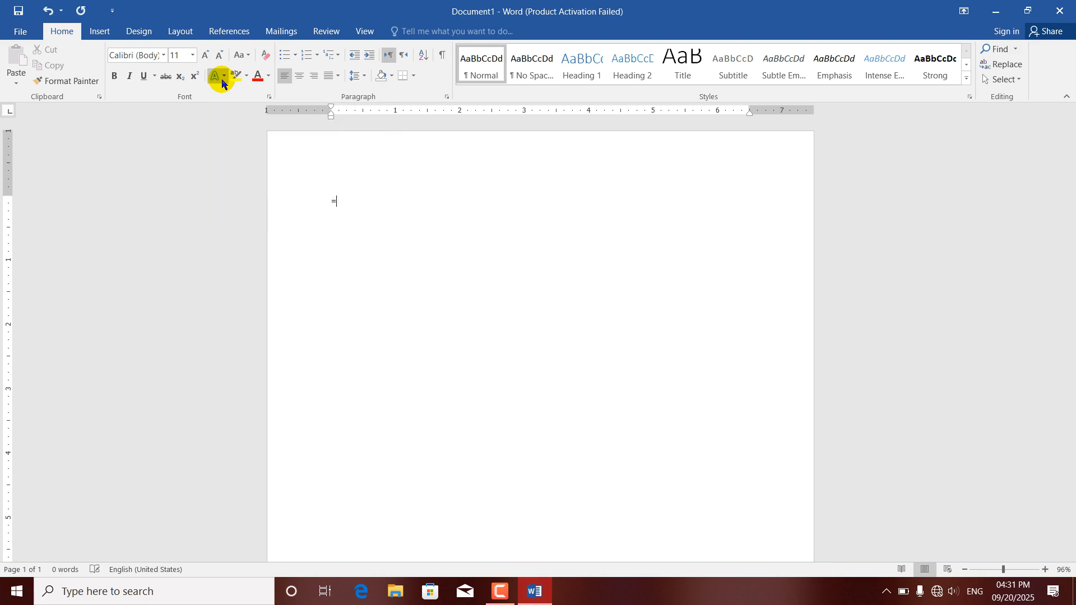
pyautogui.write('rand()')
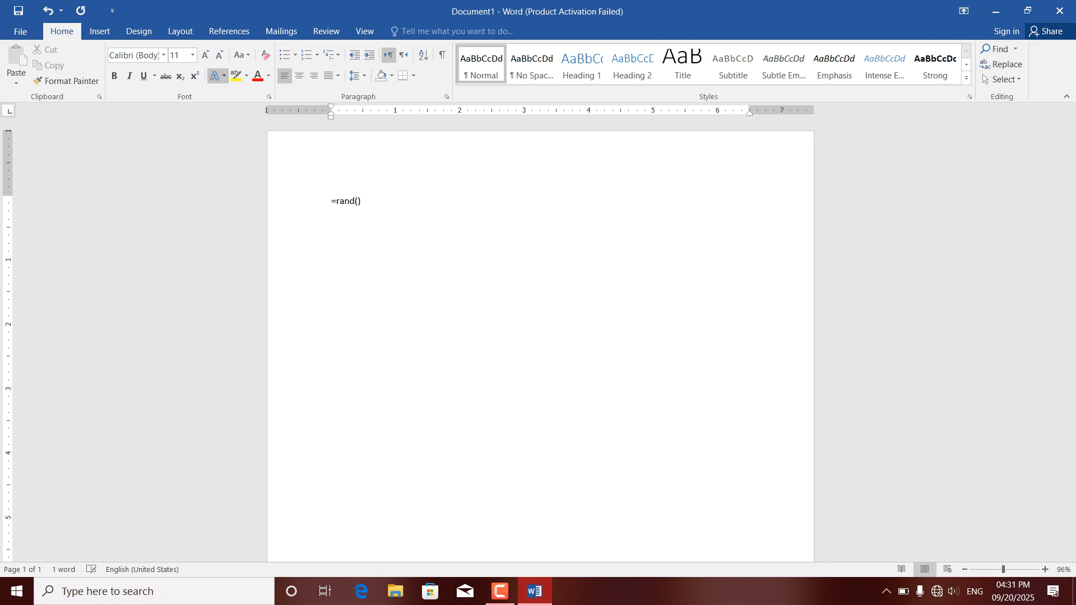
pyautogui.press('Return')
# Add a new line above the first paragraph and enter the heading text "Kabul" on it.
pyautogui.click(330, 203)
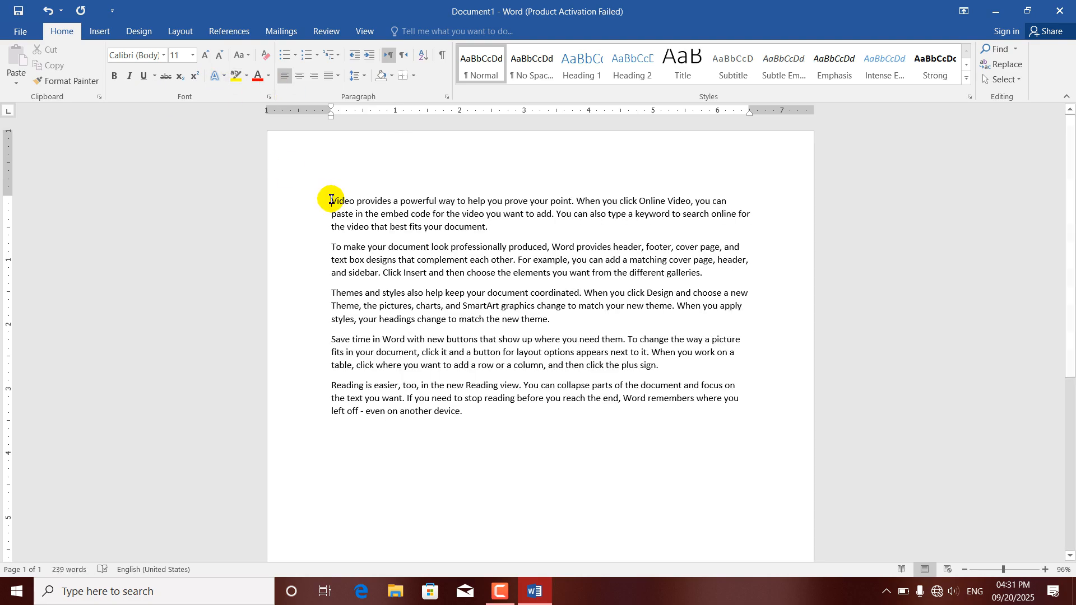
pyautogui.press('Return')
pyautogui.click(339, 198)
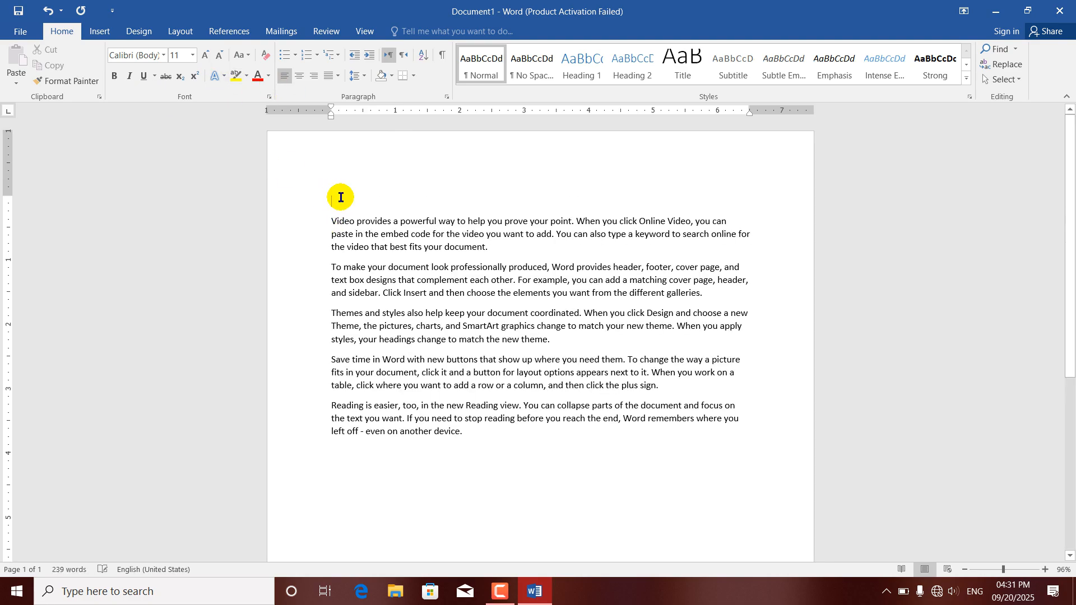
pyautogui.write('kafb')
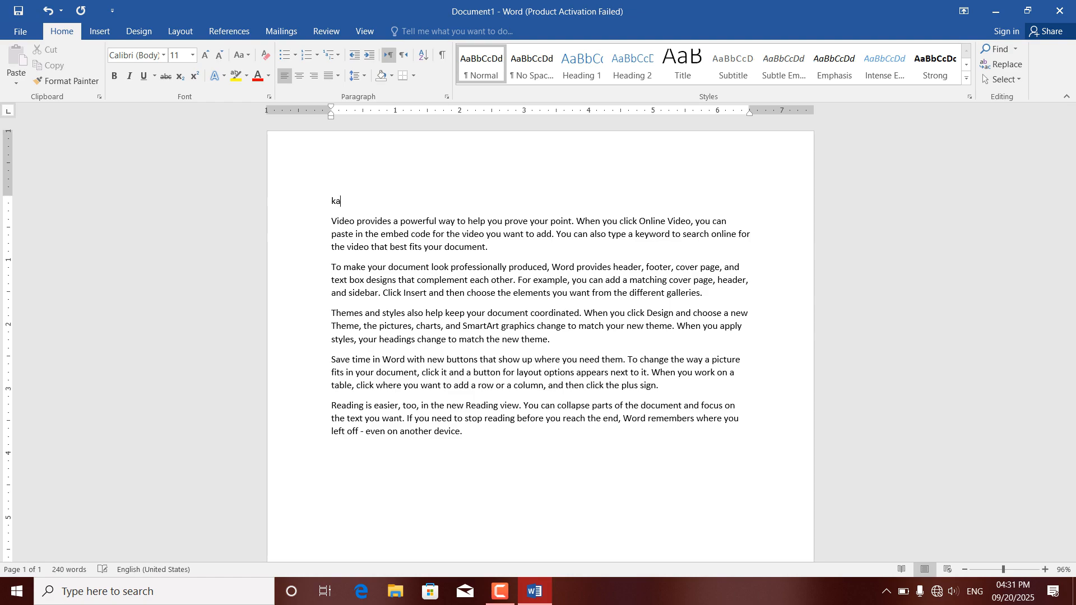
# Increase the font size of the Kabul heading to 20.
pyautogui.click(309, 206)
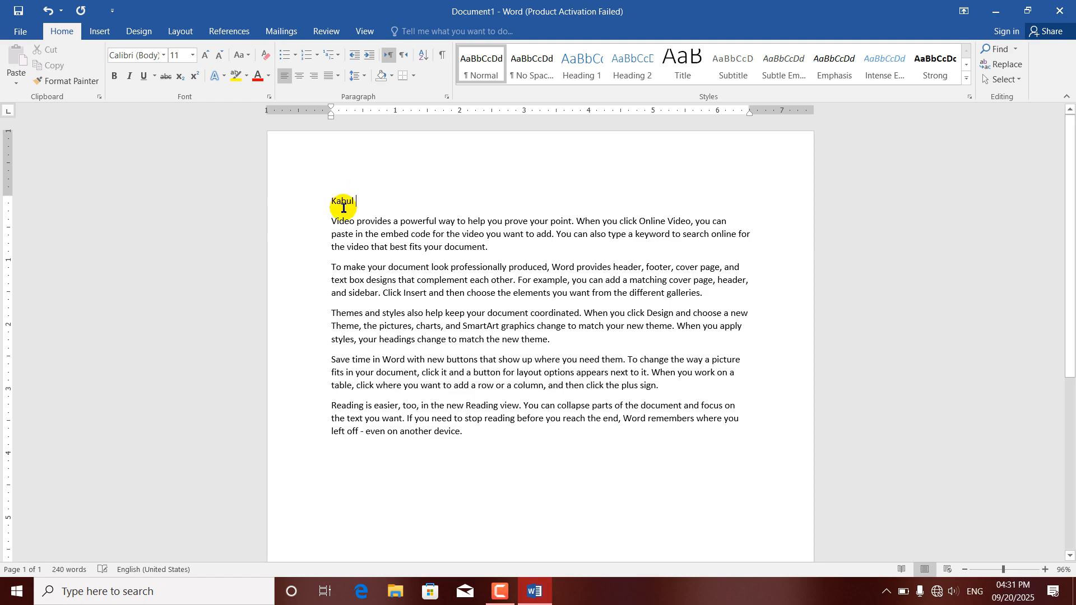
pyautogui.click(206, 56)
pyautogui.click(206, 56)
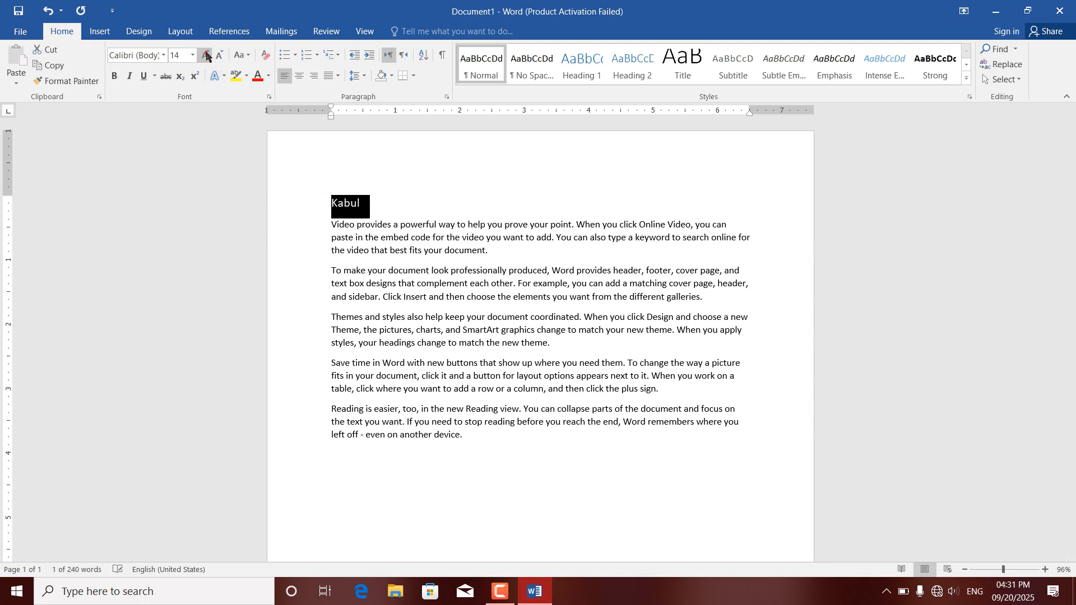
pyautogui.click(206, 56)
pyautogui.click(206, 56)
pyautogui.click(206, 57)
# Insert blank lines between the Kabul heading and the first paragraph.
pyautogui.click(422, 223)
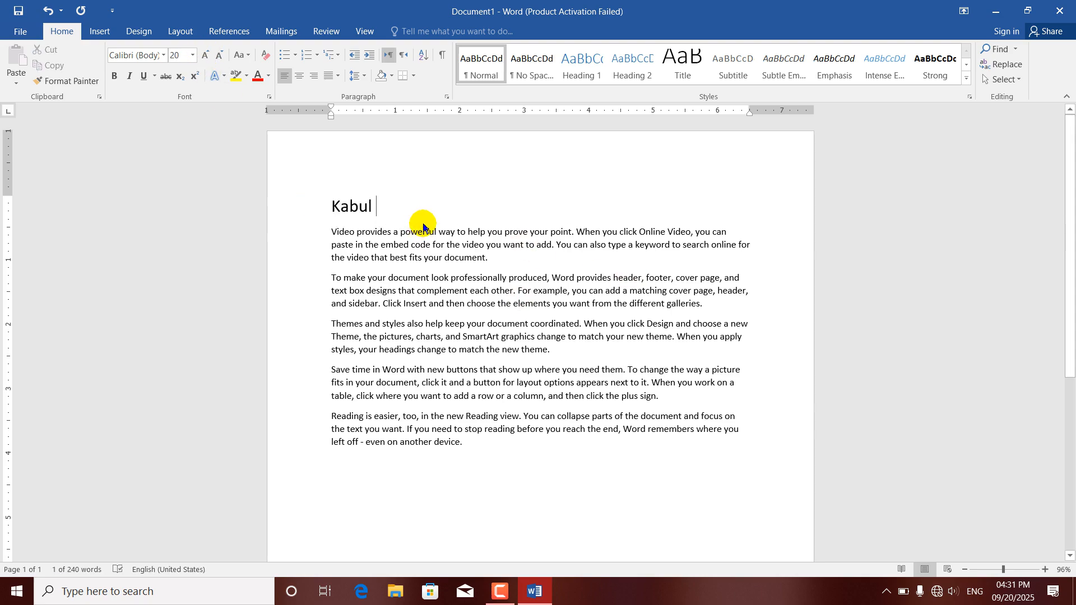
pyautogui.press('Return')
pyautogui.press('Return')
pyautogui.press('Return')
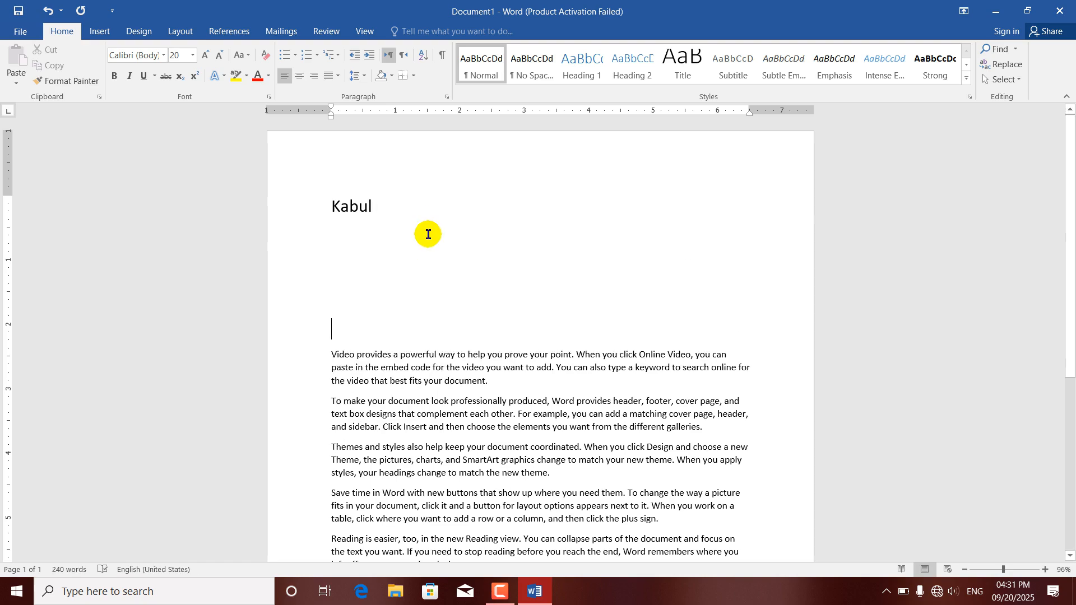
# Enlarge the Kabul heading's font size to 28 and deselect the heading.
pyautogui.moveTo(385, 209); pyautogui.dragTo(329, 212)
pyautogui.click(206, 55)
pyautogui.click(206, 55)
pyautogui.click(206, 55)
pyautogui.click(206, 55)
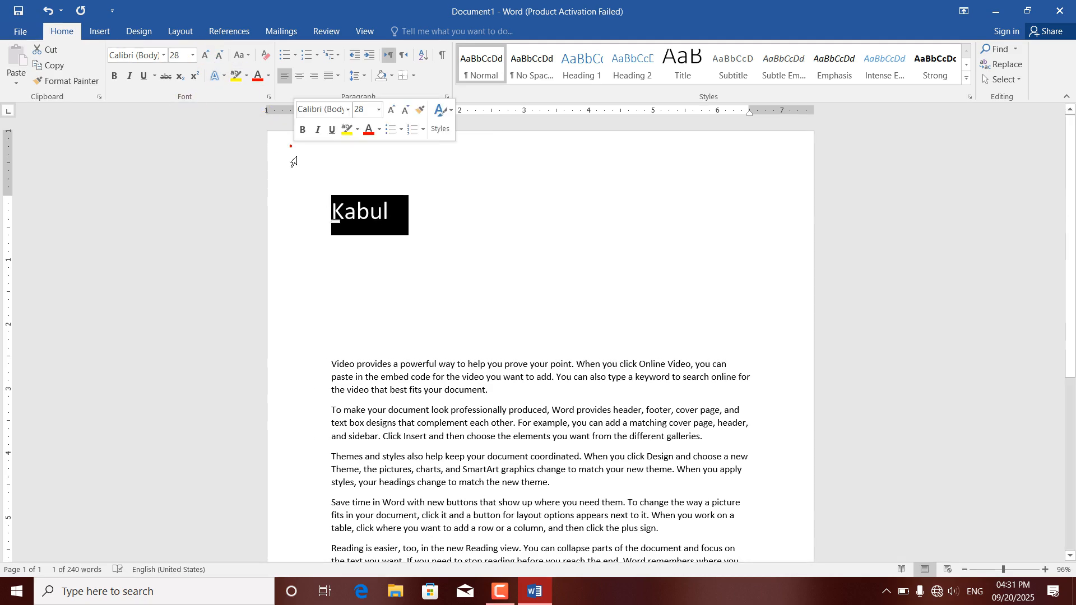
pyautogui.click(319, 181)
pyautogui.click(416, 201)
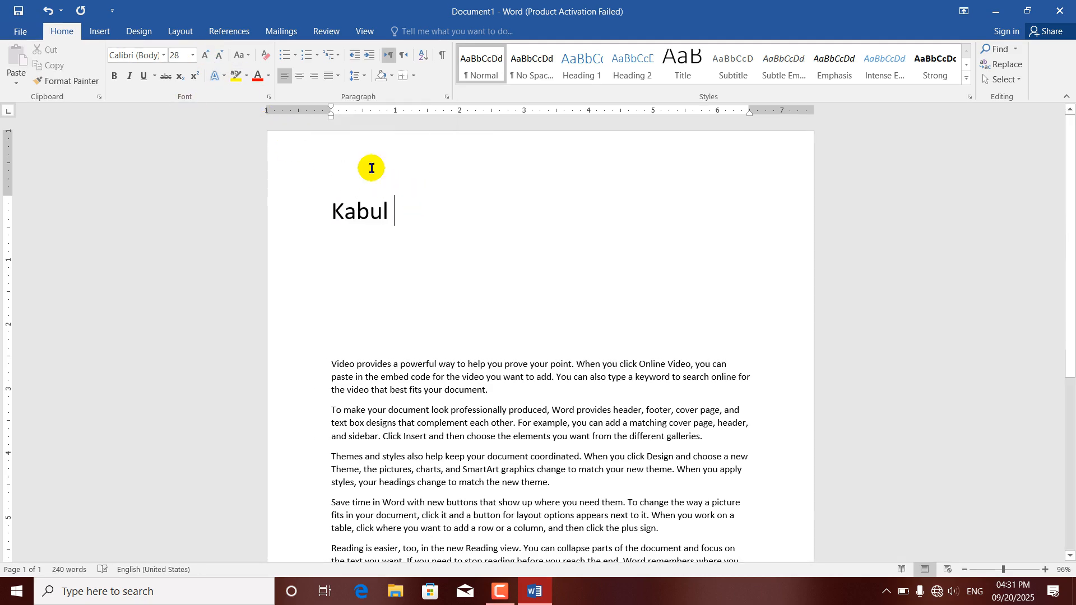
pyautogui.click(268, 75)
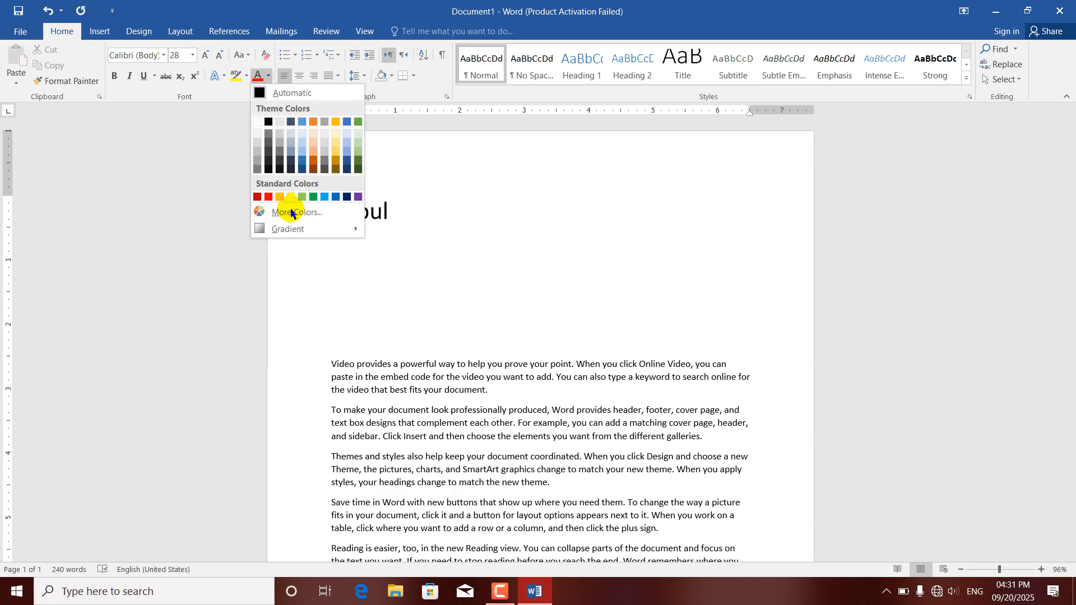
pyautogui.moveTo(294, 235)
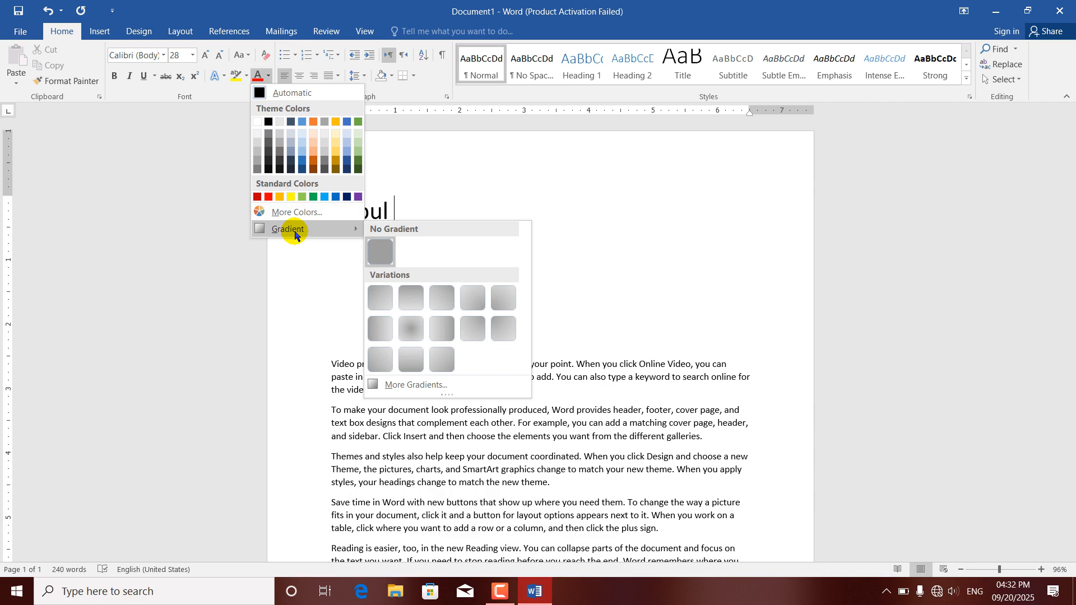
pyautogui.click(423, 161)
pyautogui.click(423, 159)
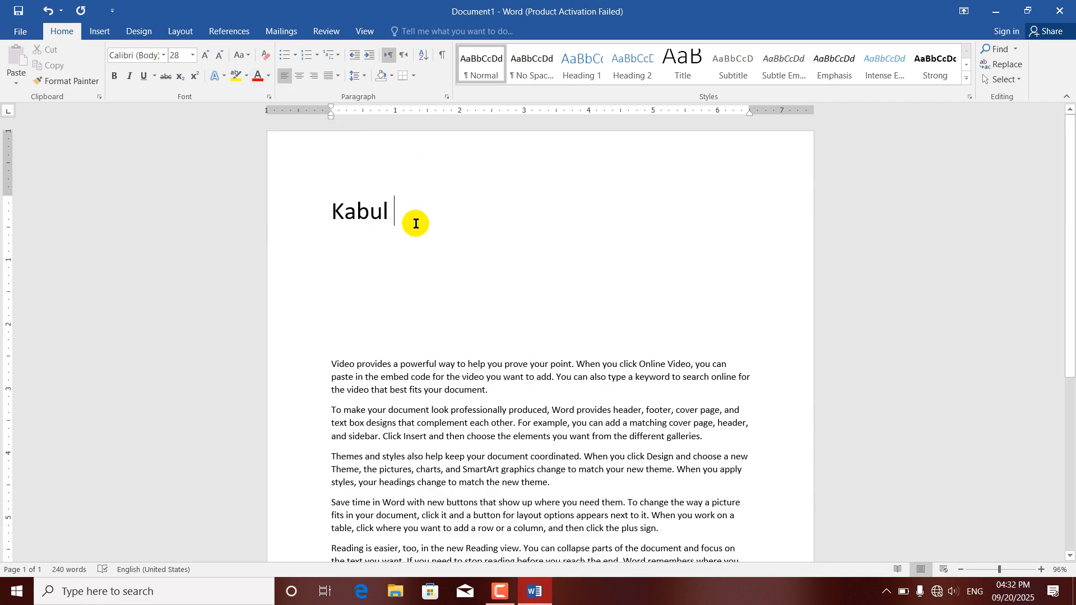
# Try a blue outlined text effect on the Kabul heading and align the heading to the right.
pyautogui.moveTo(415, 219); pyautogui.dragTo(319, 216)
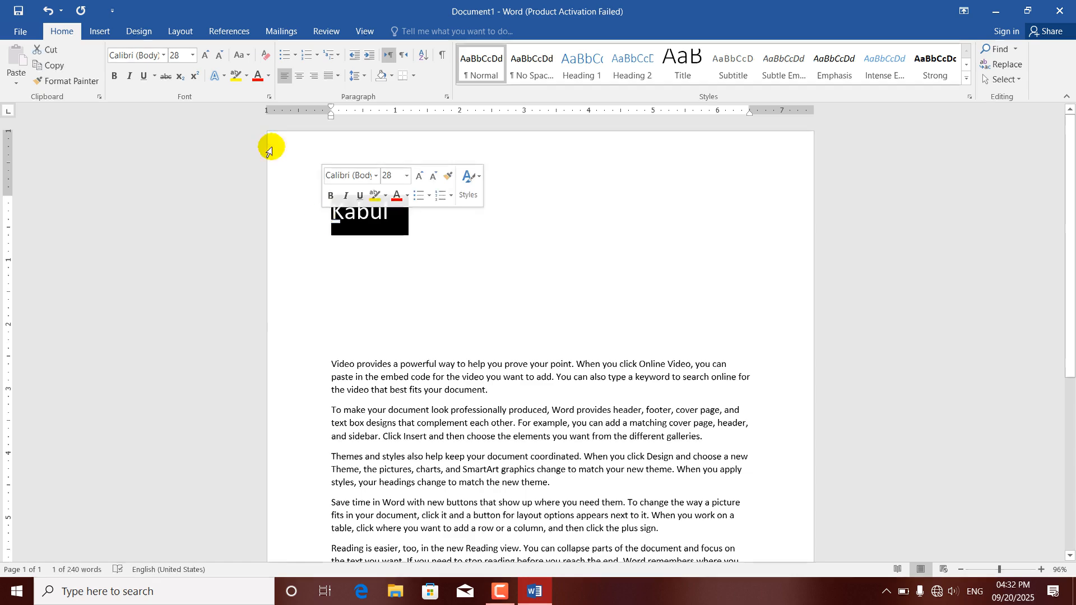
pyautogui.click(223, 76)
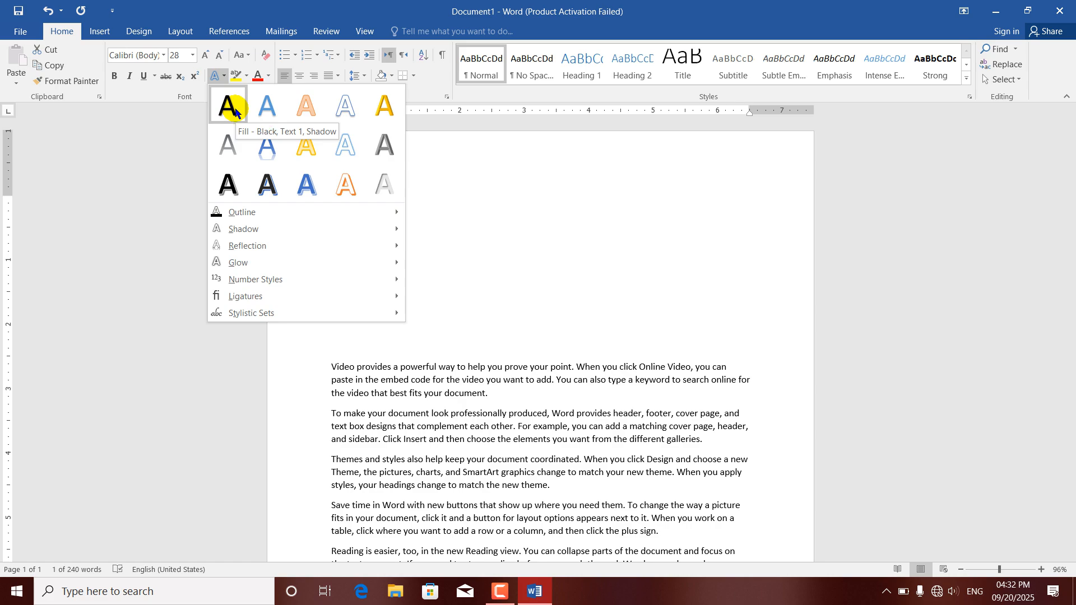
pyautogui.click(345, 105)
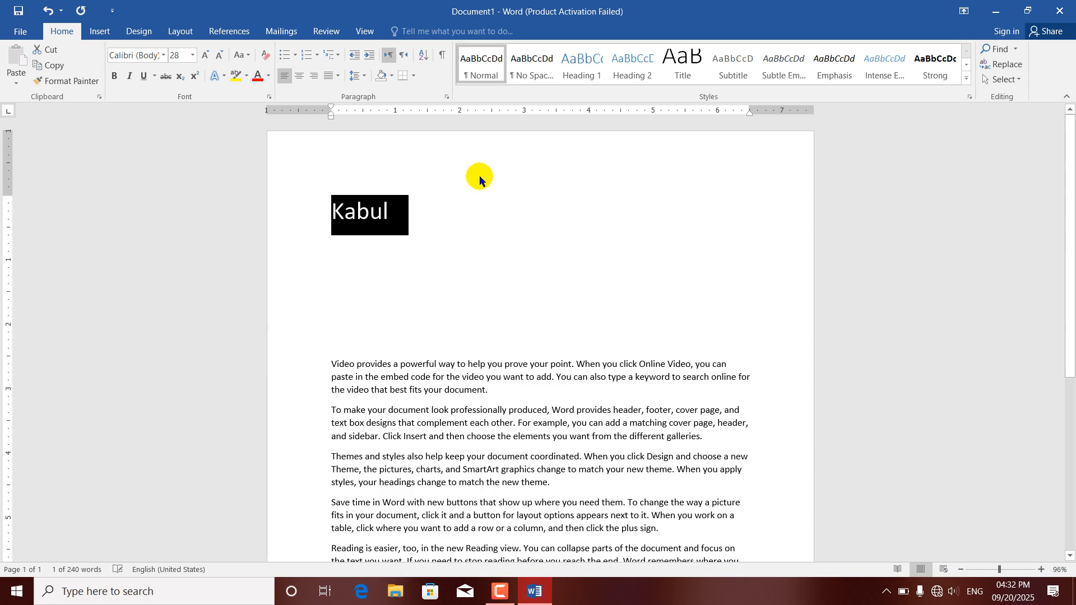
pyautogui.hotkey('ctrl', 'r')
# Apply the bold blue preset text effect with a hard shadow to the Kabul heading.
pyautogui.click(217, 76)
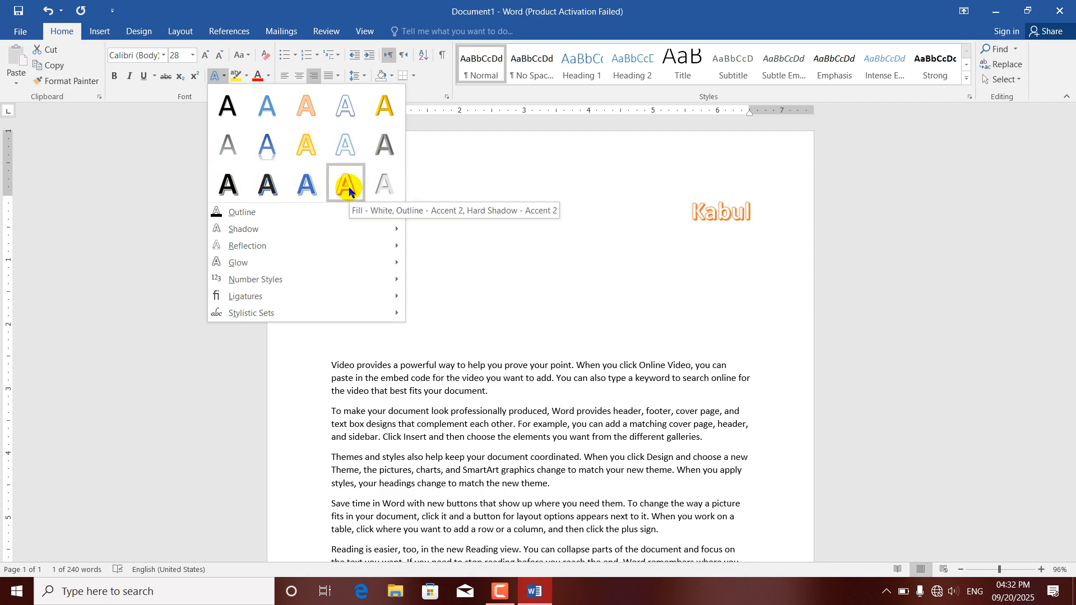
pyautogui.click(303, 187)
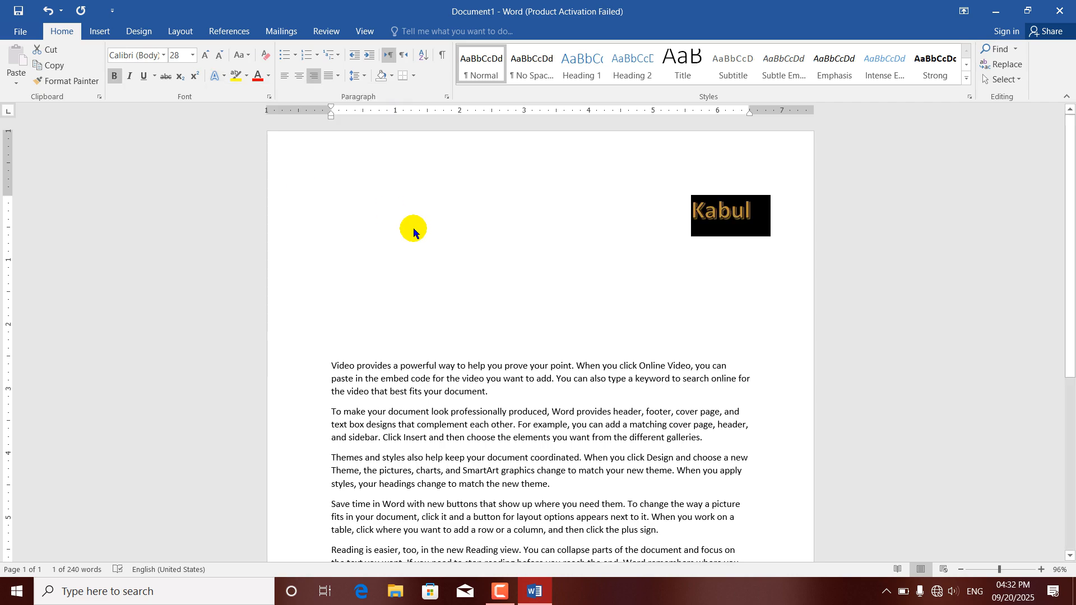
pyautogui.click(416, 232)
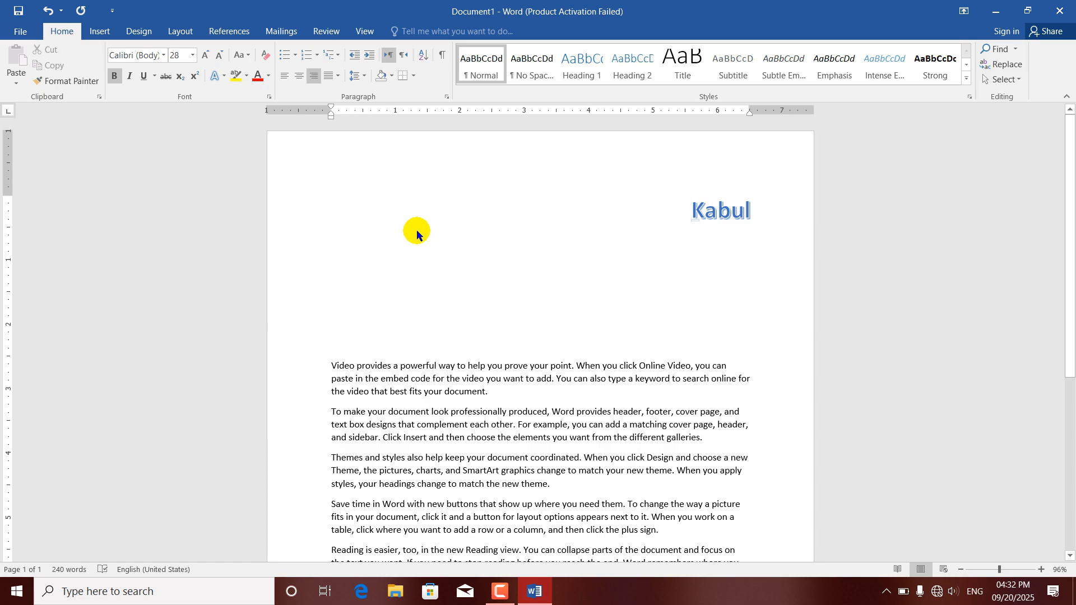
# Apply the Fill - Black, Text 1, Shadow text effect to the Kabul heading.
pyautogui.moveTo(768, 209); pyautogui.dragTo(689, 206)
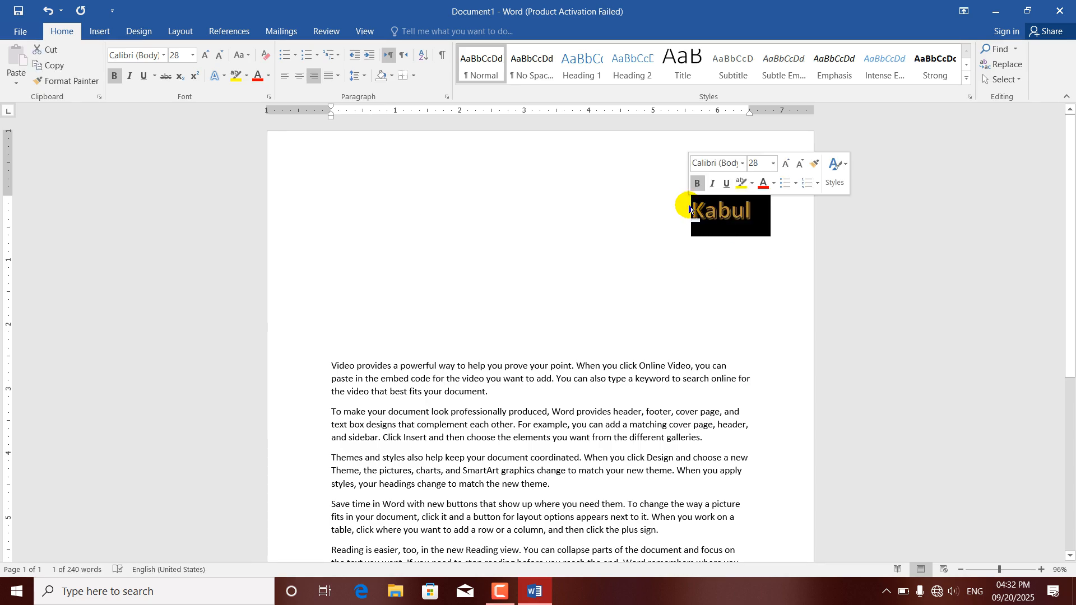
pyautogui.click(220, 76)
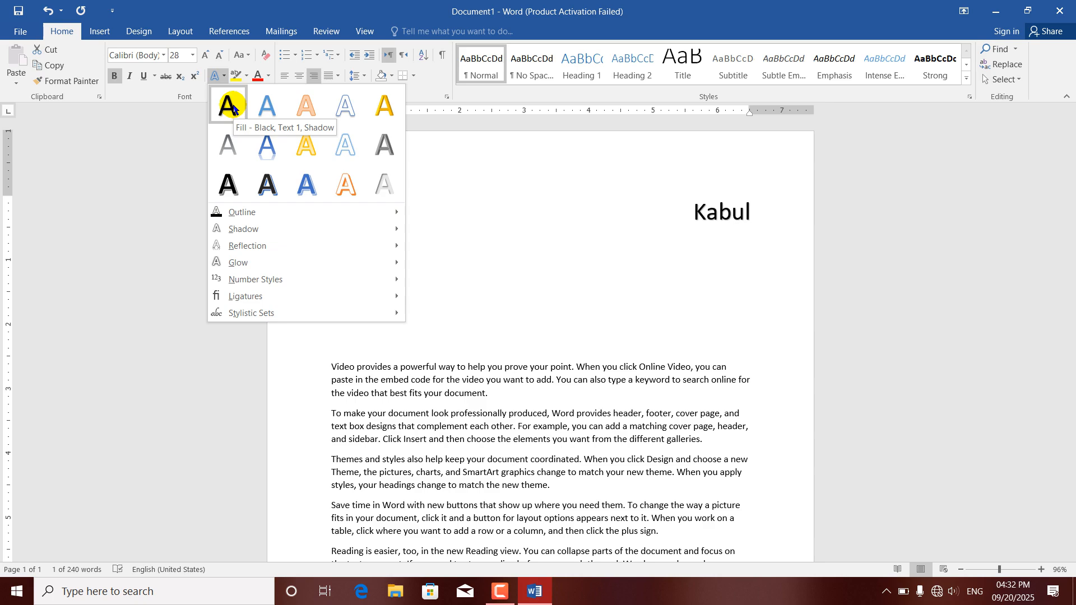
pyautogui.click(233, 108)
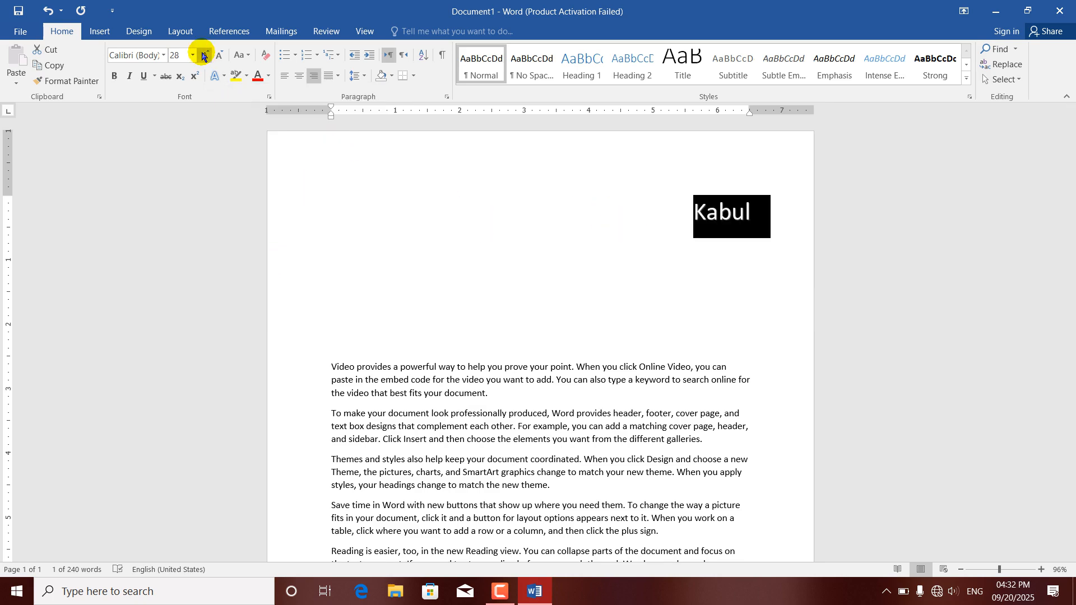
# Set the text outline colour of the Kabul heading to the standard yellow.
pyautogui.click(219, 77)
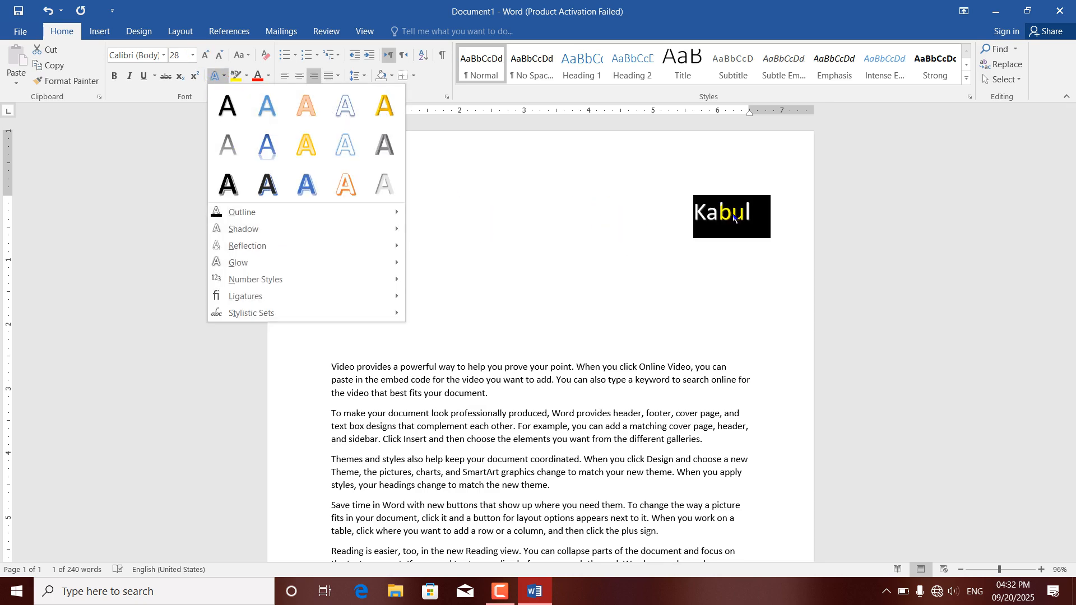
pyautogui.moveTo(283, 215)
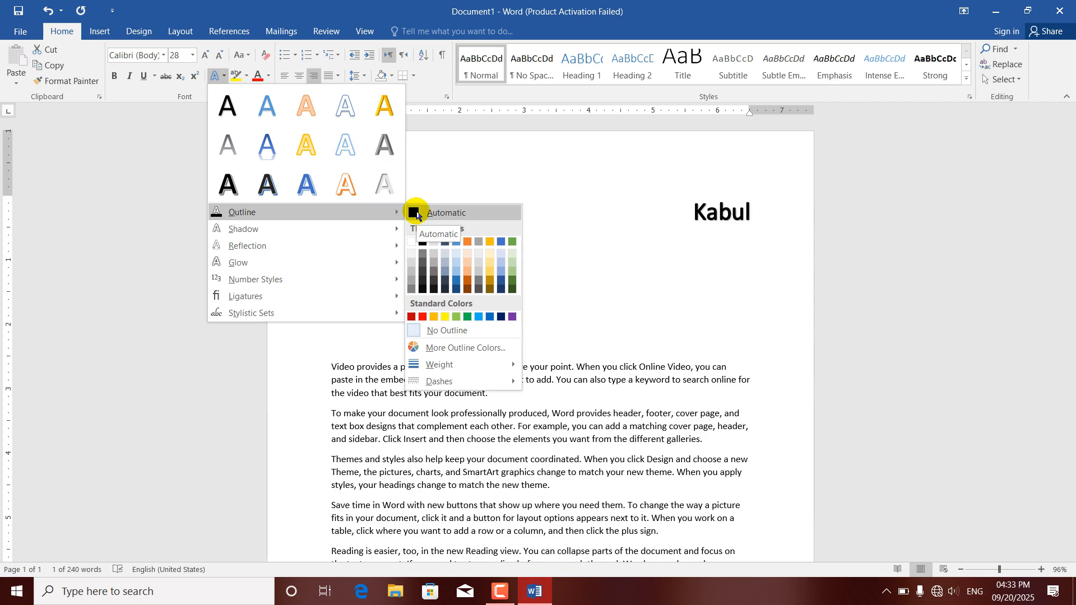
pyautogui.click(446, 317)
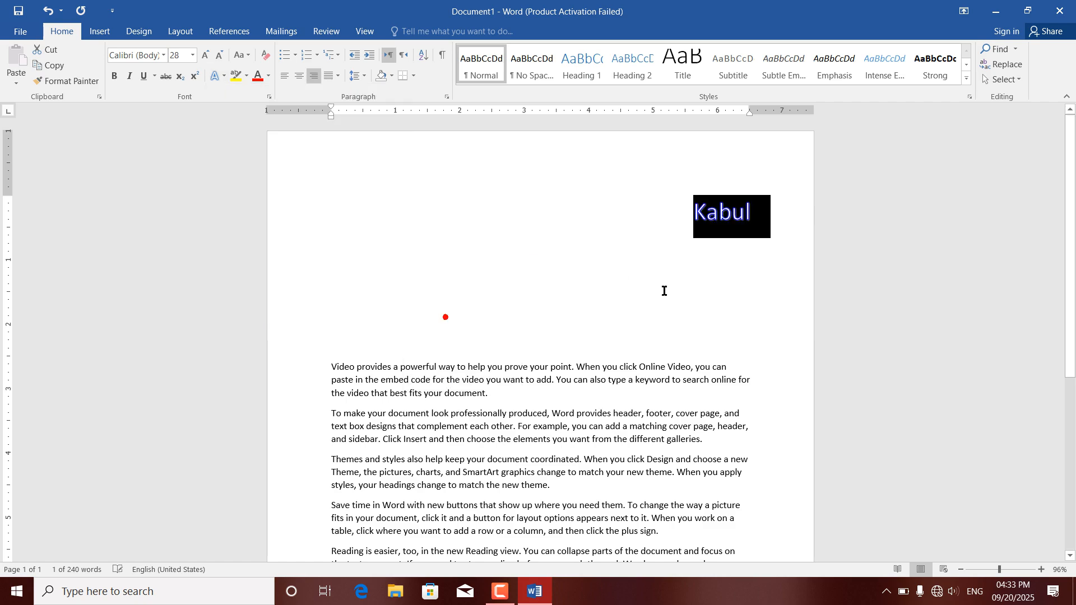
# Increase the font size of the Kabul heading to 90 and deselect it.
pyautogui.click(205, 54)
pyautogui.click(205, 54)
pyautogui.click(205, 54)
pyautogui.click(205, 54)
pyautogui.click(205, 54)
pyautogui.click(303, 230)
pyautogui.moveTo(767, 258); pyautogui.dragTo(576, 247)
pyautogui.click(675, 353)
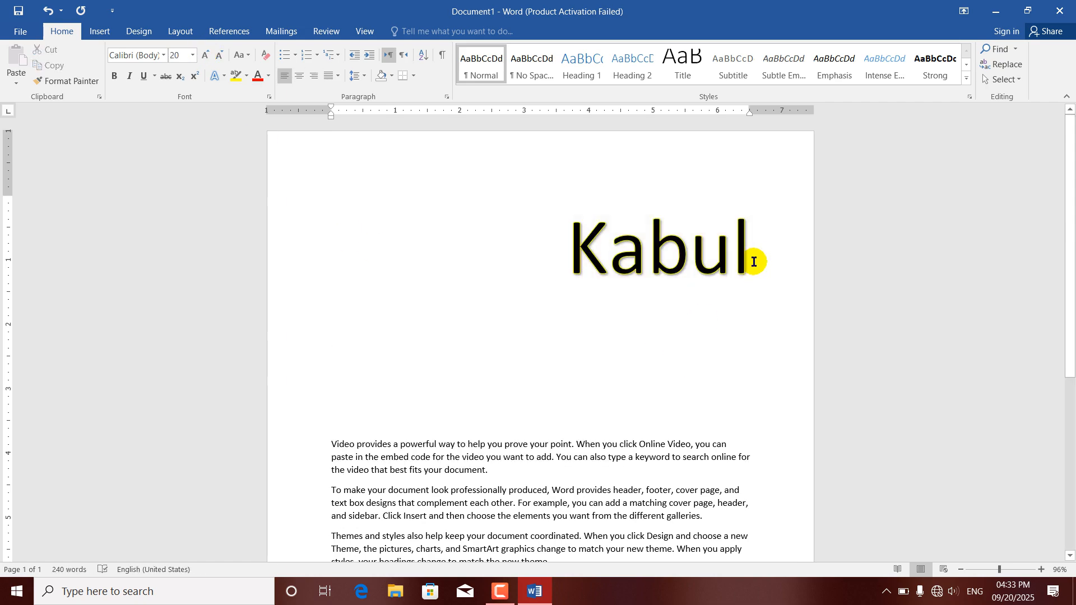
# Change the Kabul heading's text outline to a custom blue with RGB values 0, 102, 255.
pyautogui.moveTo(754, 261); pyautogui.dragTo(575, 263)
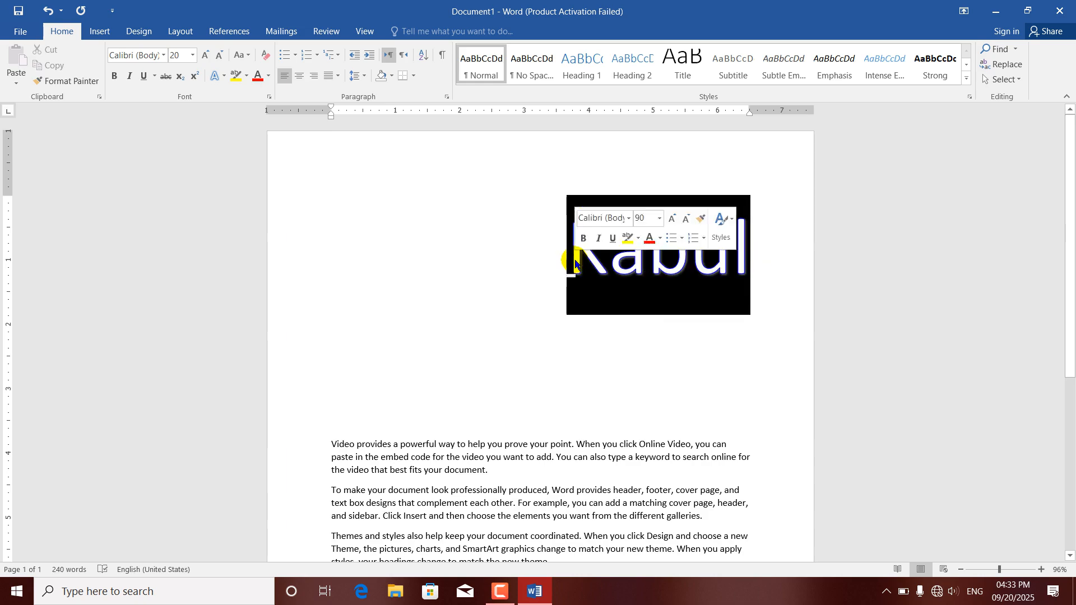
pyautogui.click(224, 81)
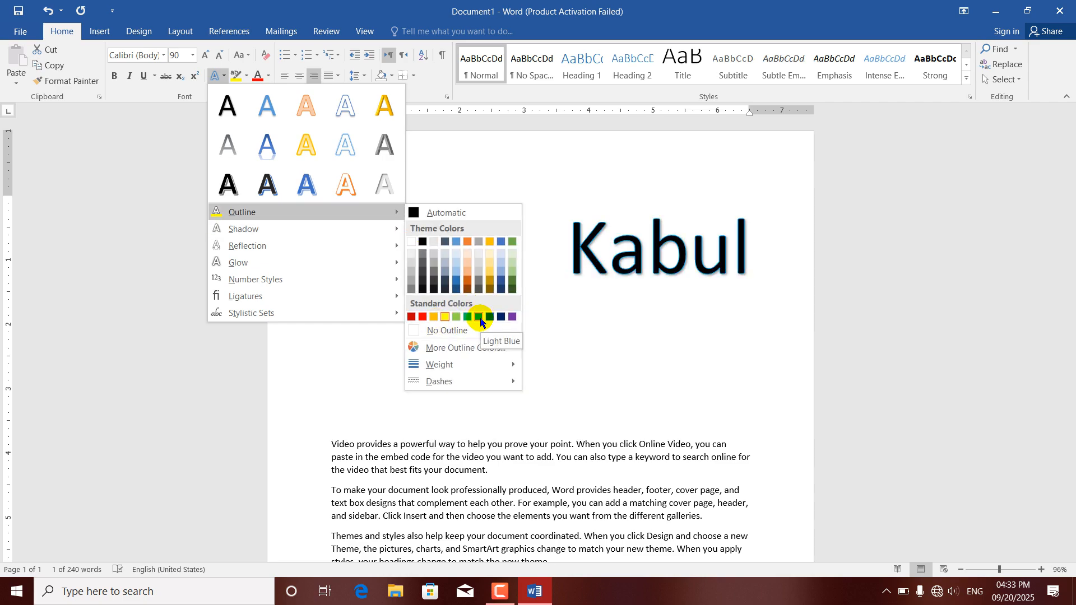
pyautogui.click(463, 349)
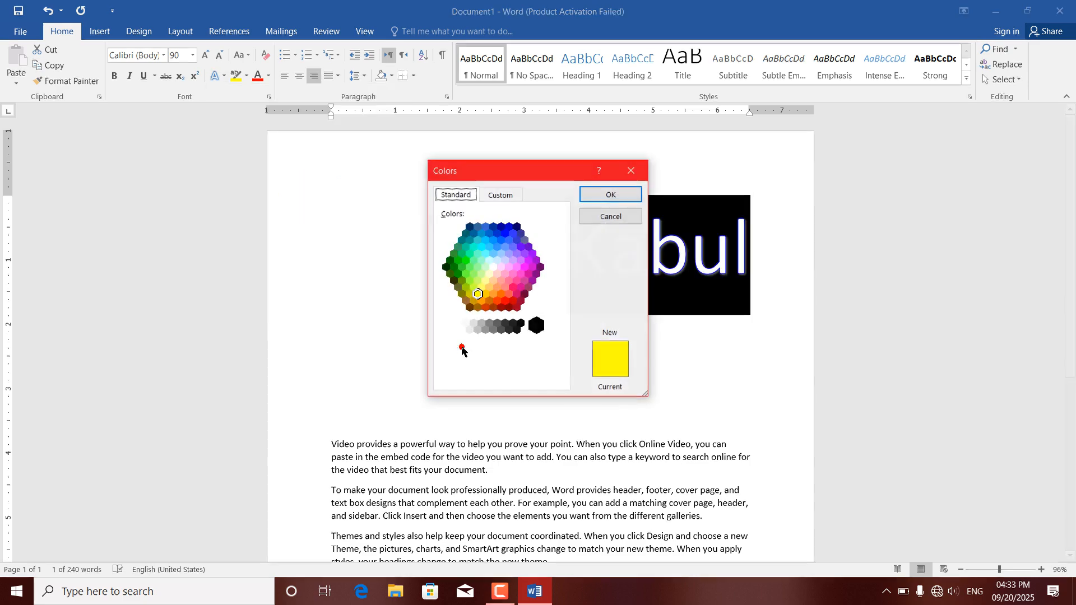
pyautogui.click(508, 252)
pyautogui.click(482, 249)
pyautogui.click(484, 239)
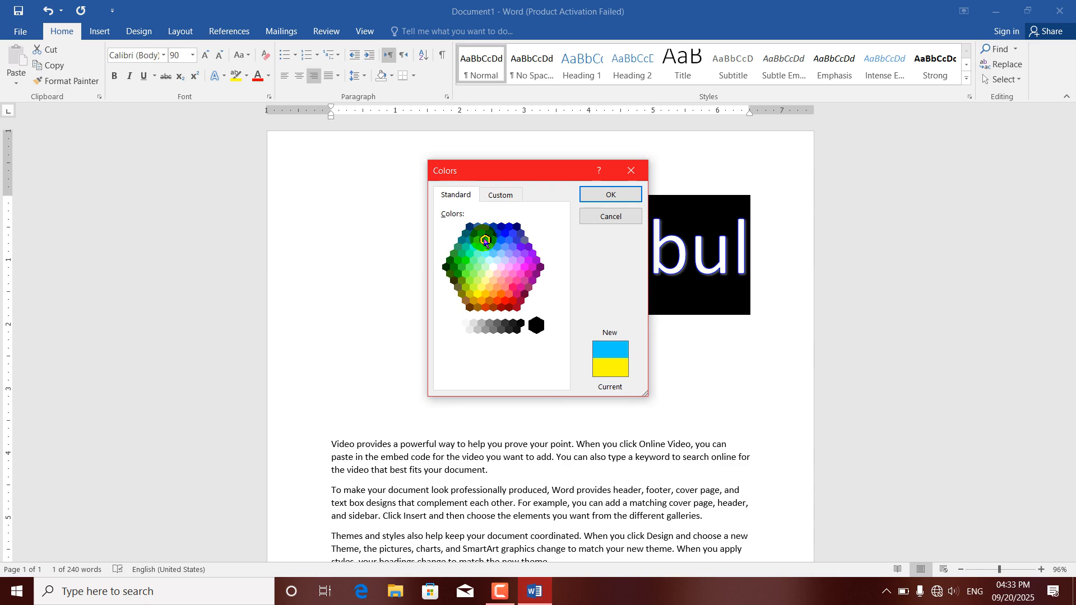
pyautogui.click(496, 232)
pyautogui.click(498, 194)
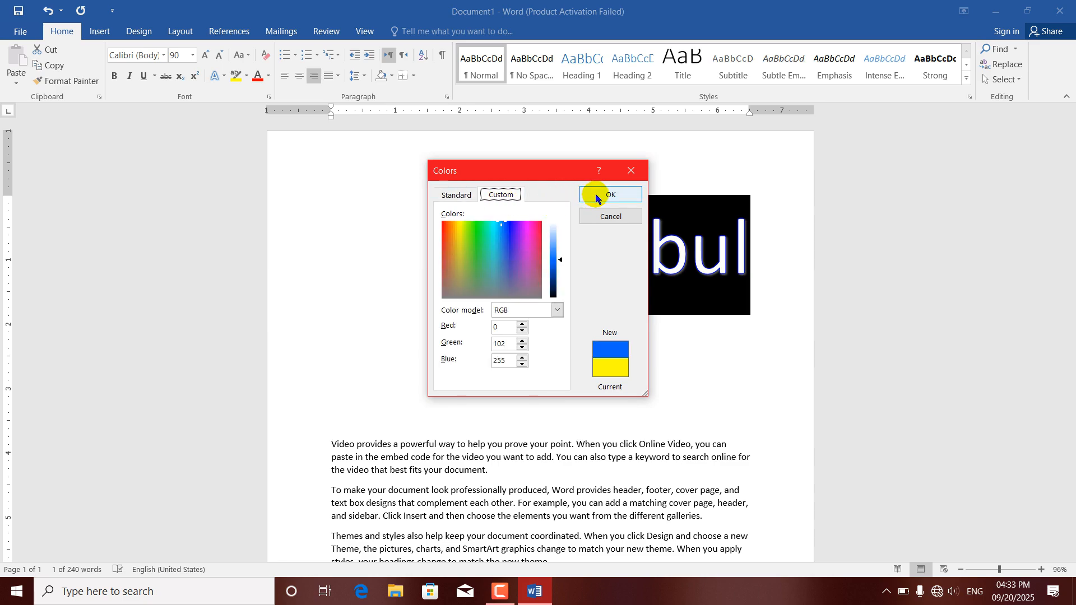
pyautogui.click(596, 194)
pyautogui.click(513, 248)
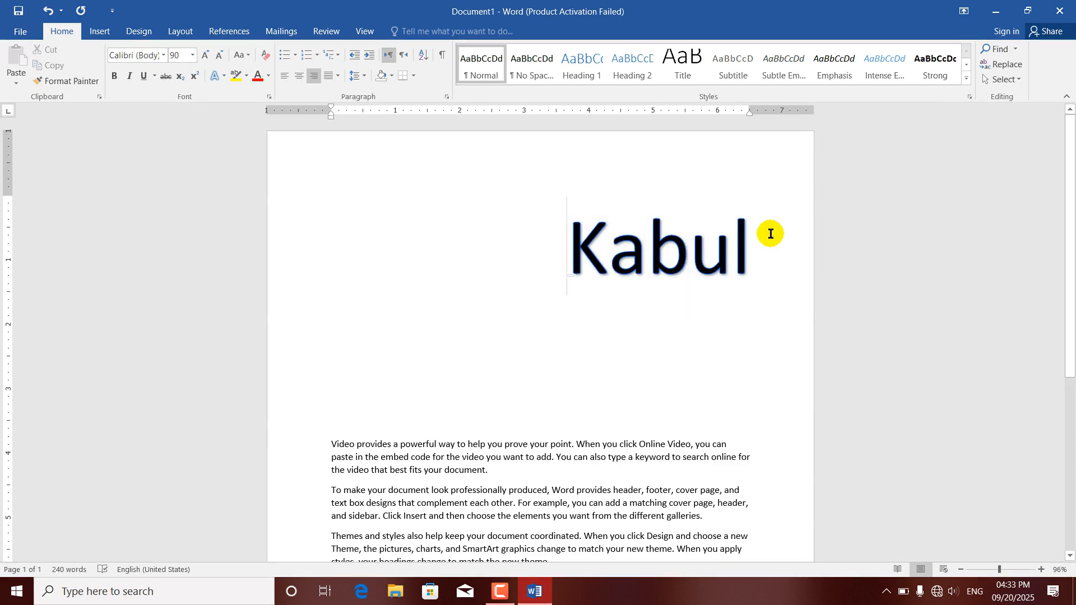
# Set the outline weight of the Kabul heading to 3 pt and deselect the text.
pyautogui.moveTo(759, 234); pyautogui.dragTo(563, 243)
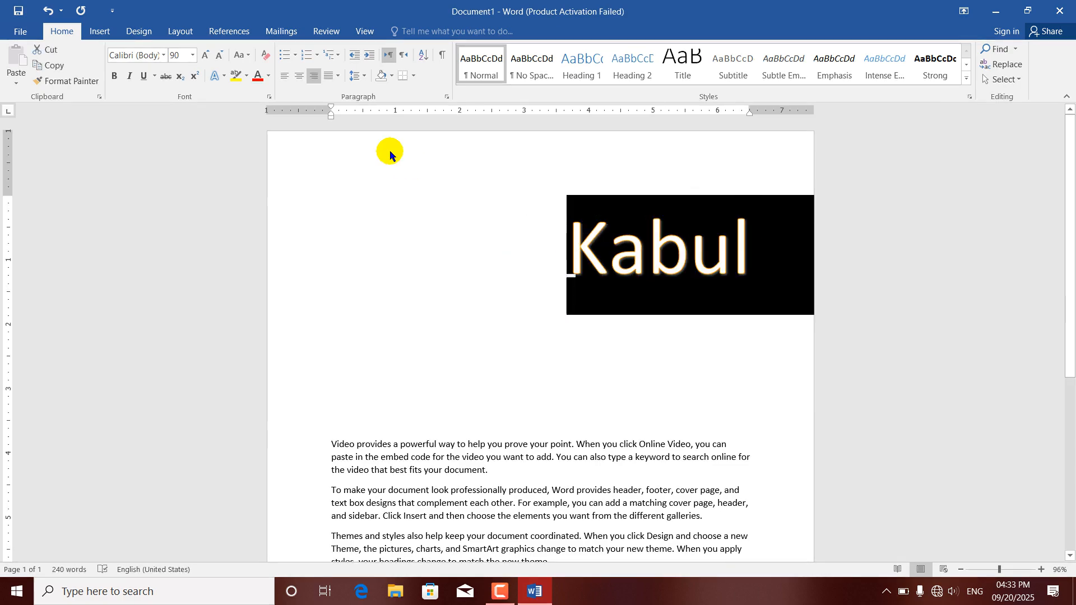
pyautogui.click(224, 77)
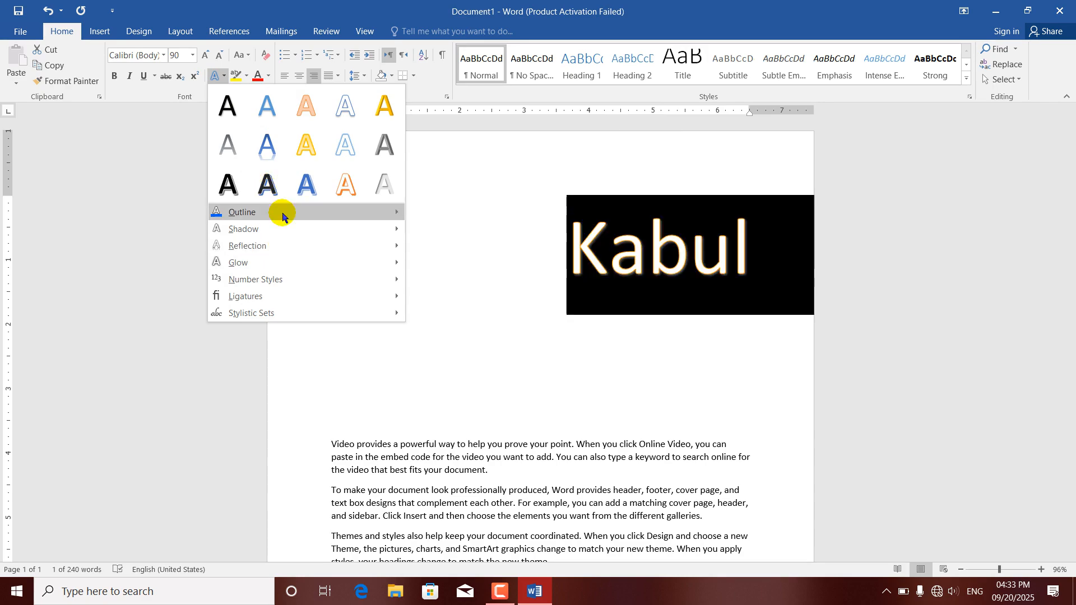
pyautogui.moveTo(283, 213)
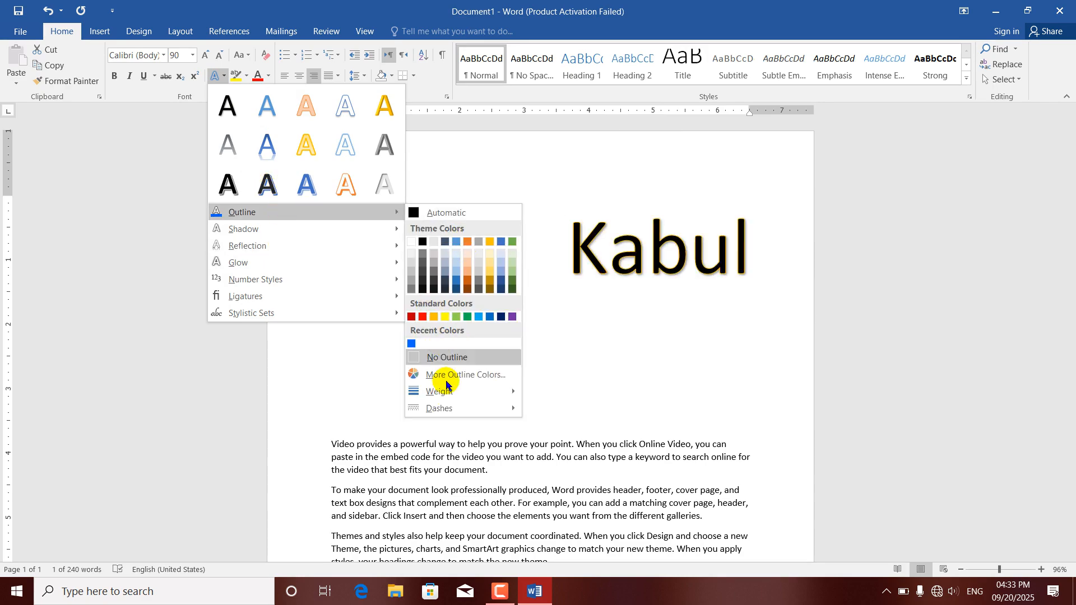
pyautogui.moveTo(449, 401)
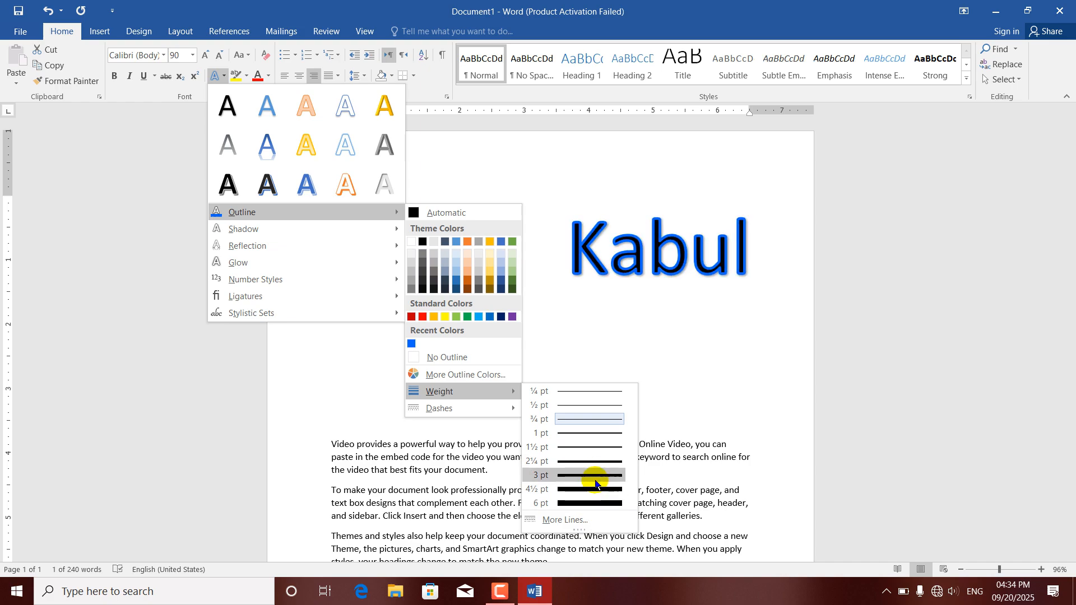
pyautogui.click(595, 483)
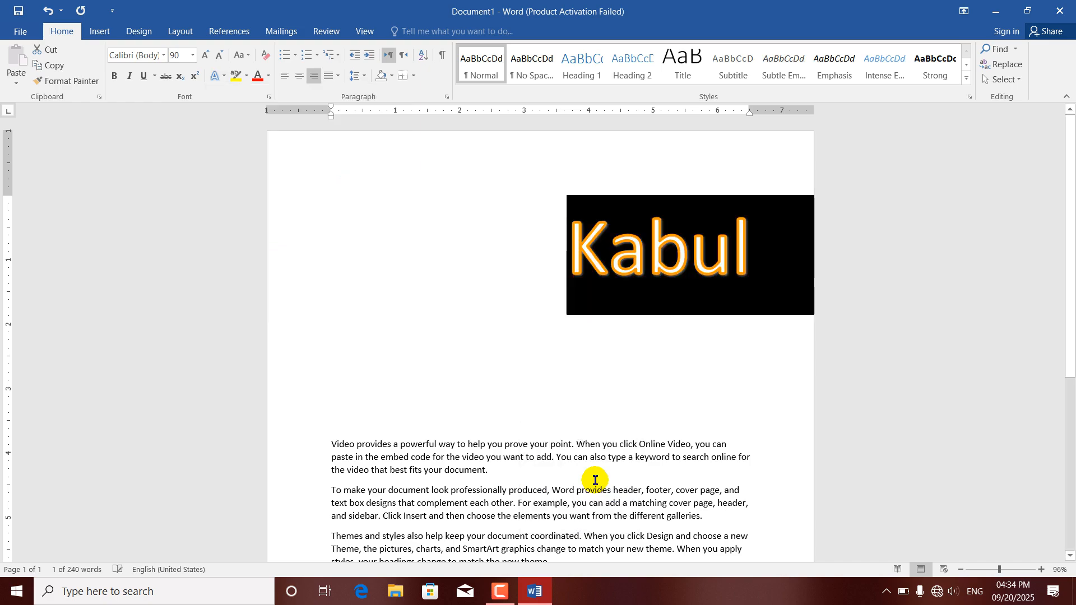
pyautogui.click(513, 322)
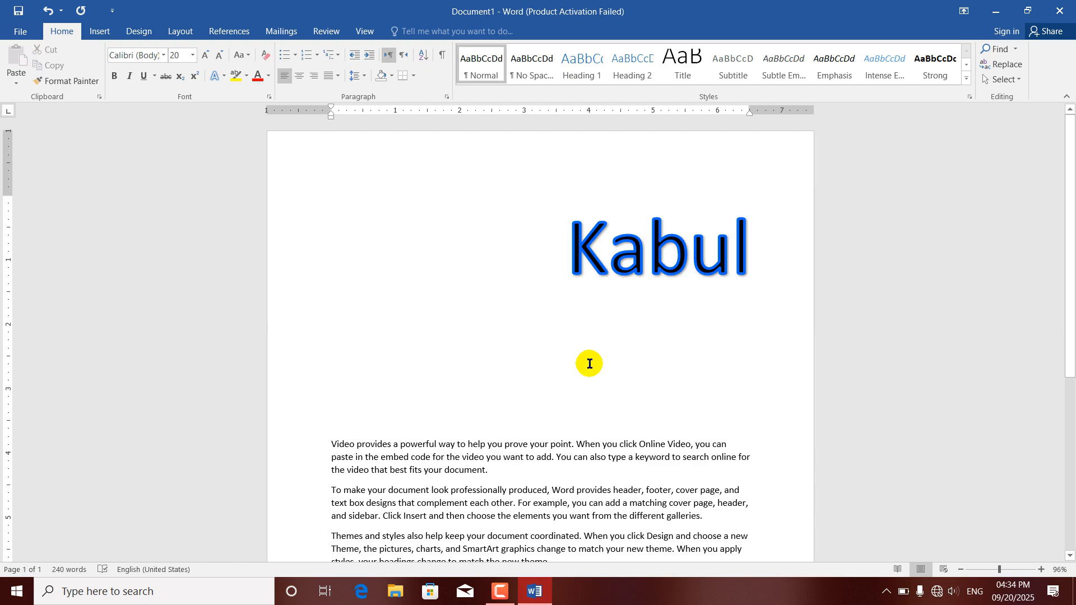
# Change the text outline of the Kabul heading to the dash-dot line style and deselect the text.
pyautogui.click(762, 263)
pyautogui.moveTo(665, 261); pyautogui.dragTo(567, 247)
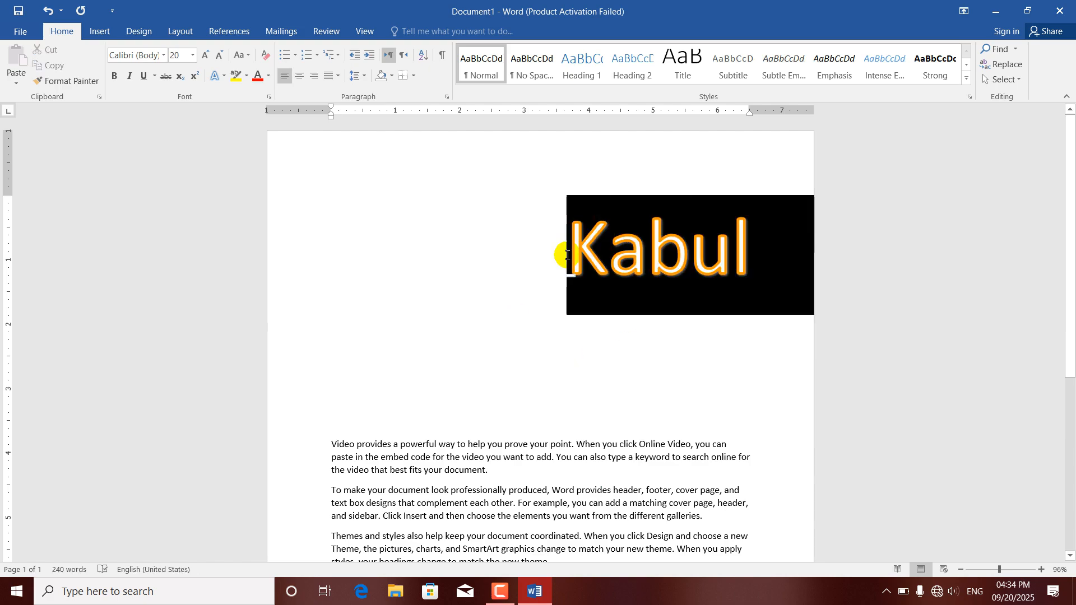
pyautogui.click(218, 75)
pyautogui.moveTo(343, 220)
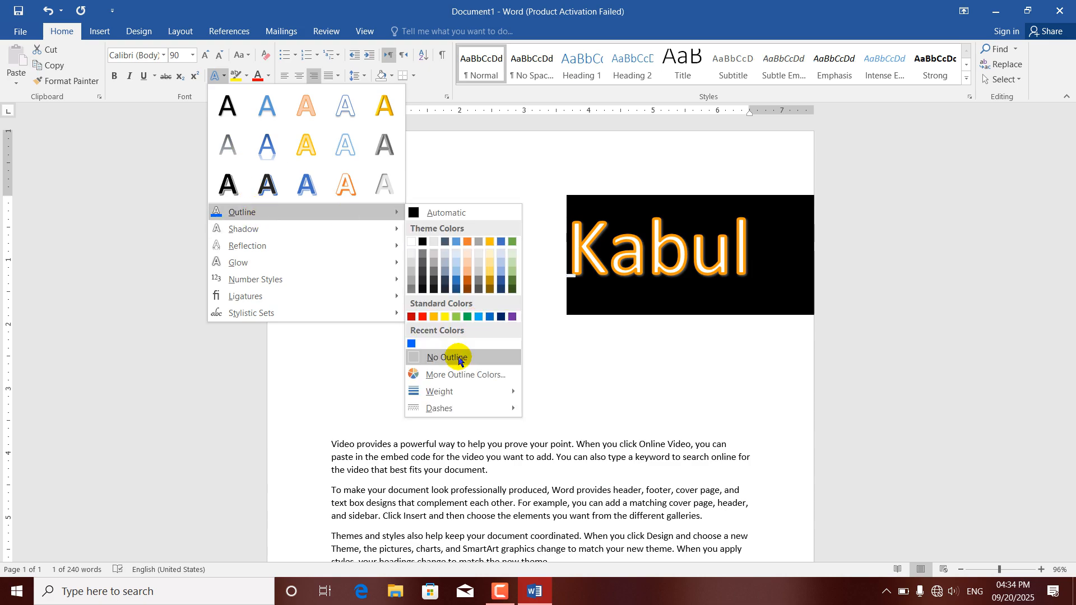
pyautogui.moveTo(429, 414)
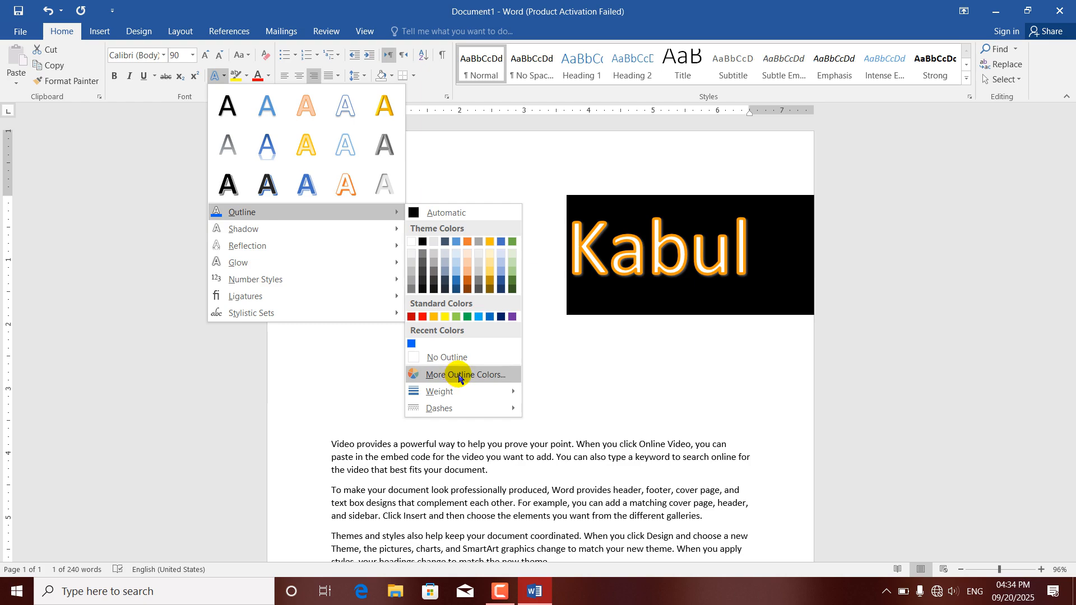
pyautogui.moveTo(480, 408)
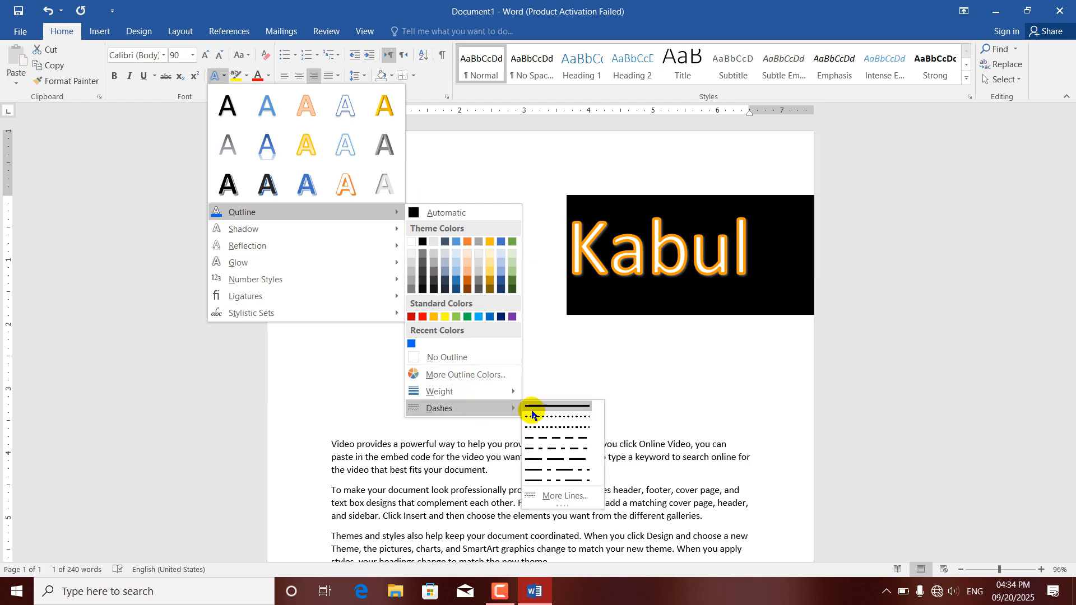
pyautogui.click(553, 448)
pyautogui.click(625, 371)
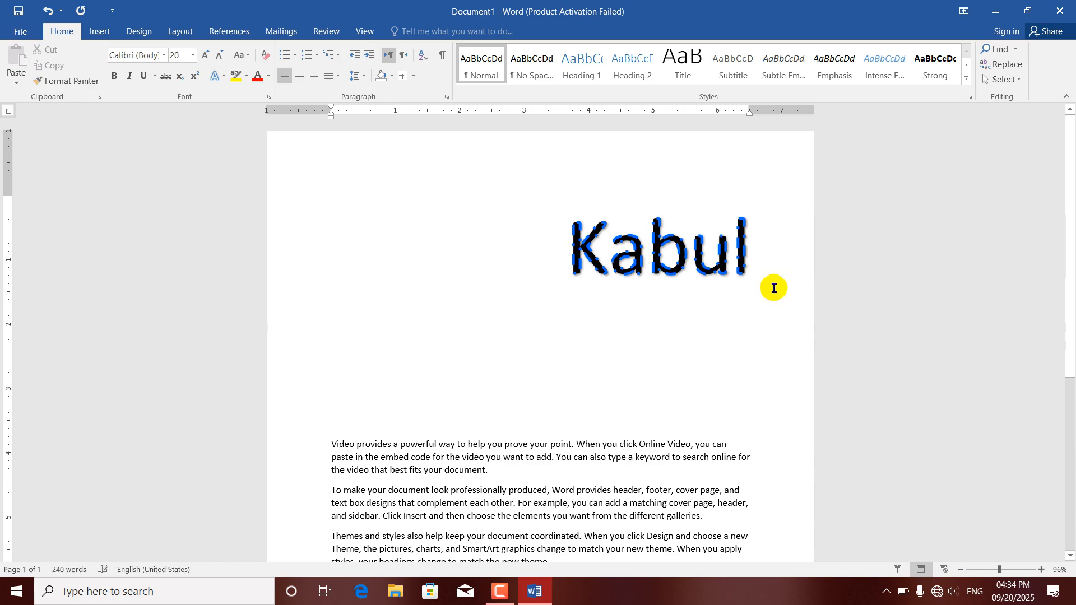
# Remove the text outline from the Kabul heading with the No Outline option.
pyautogui.moveTo(764, 255); pyautogui.dragTo(558, 247)
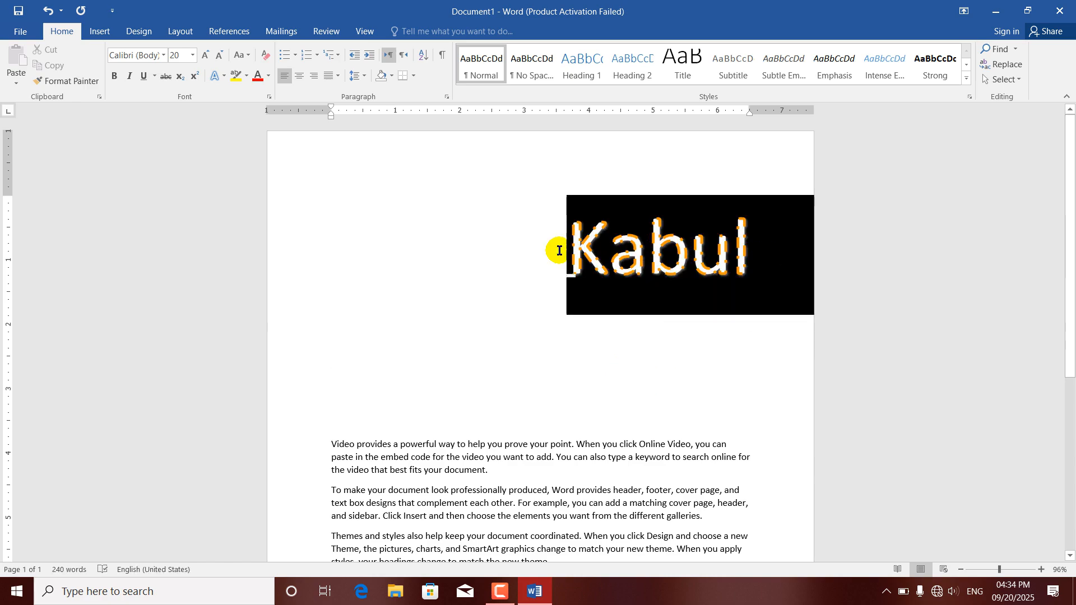
pyautogui.click(222, 83)
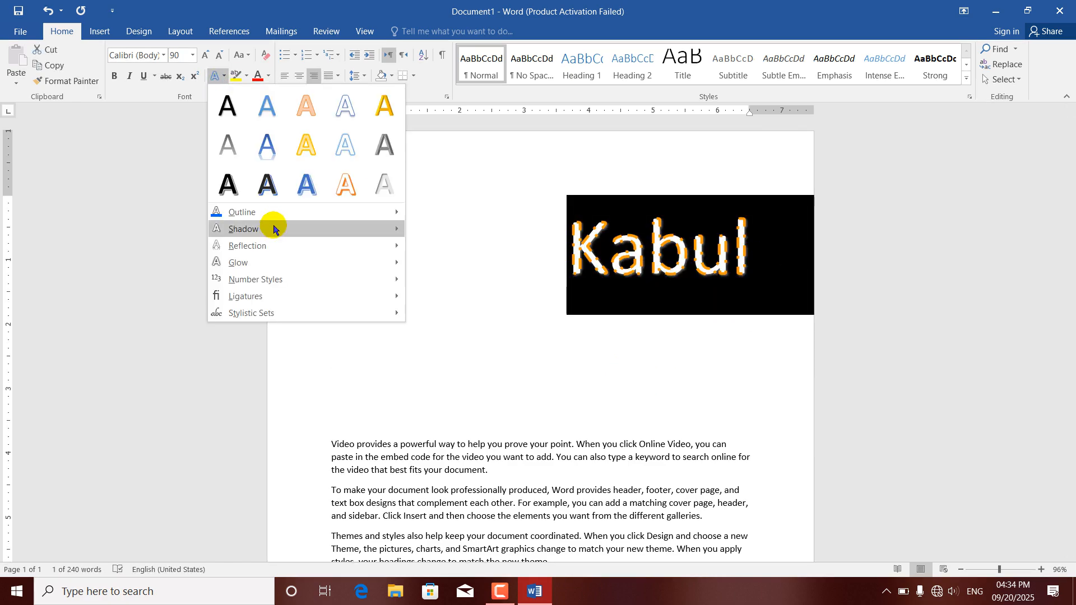
pyautogui.moveTo(277, 218)
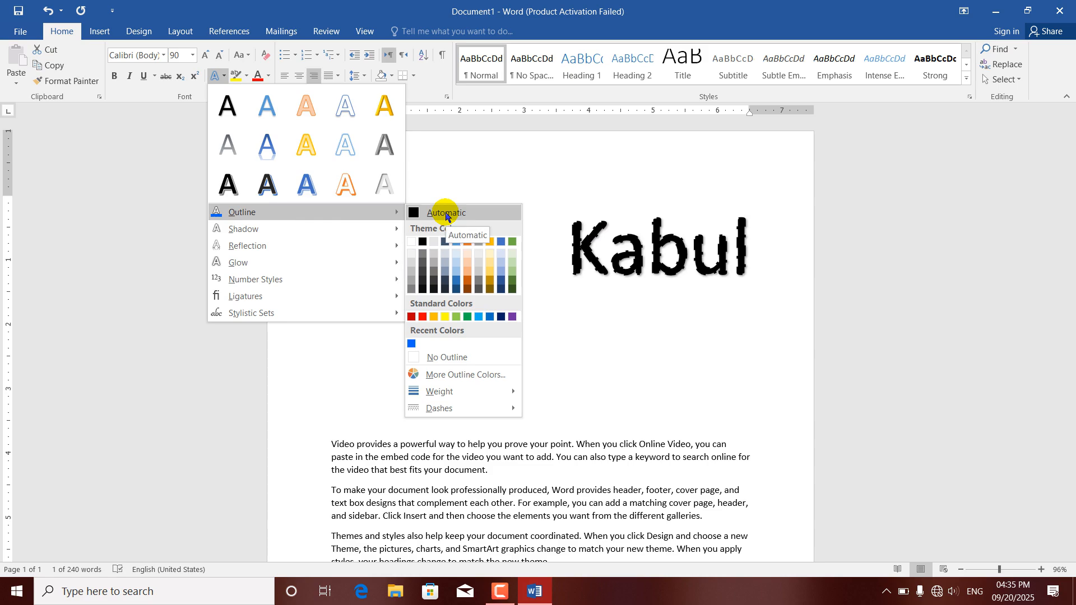
pyautogui.click(455, 358)
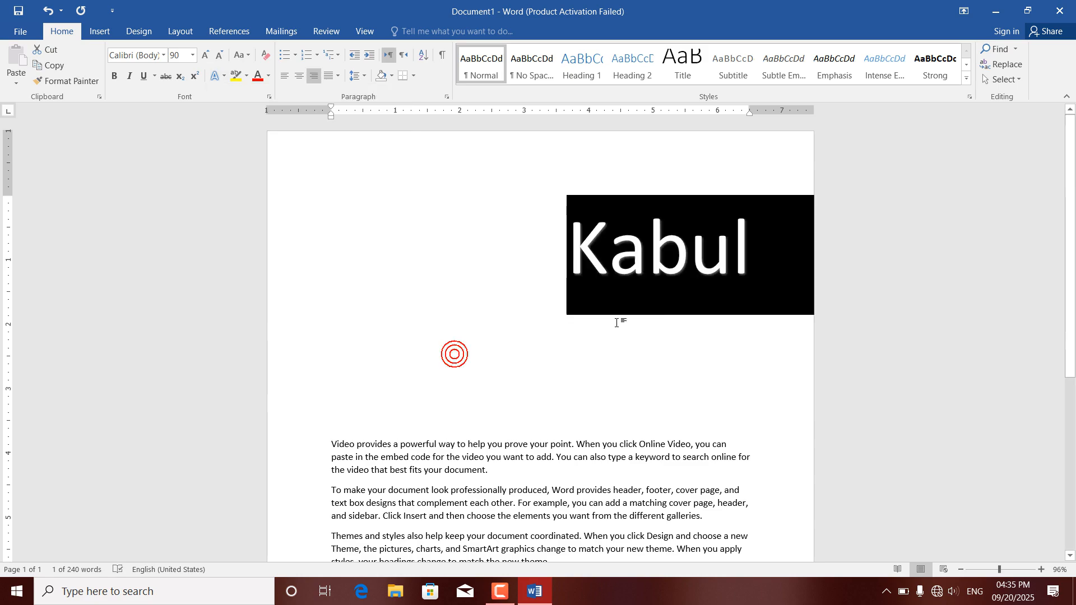
pyautogui.click(675, 358)
# Apply the red font colour to the Kabul heading and reselect the text.
pyautogui.moveTo(759, 236); pyautogui.dragTo(555, 240)
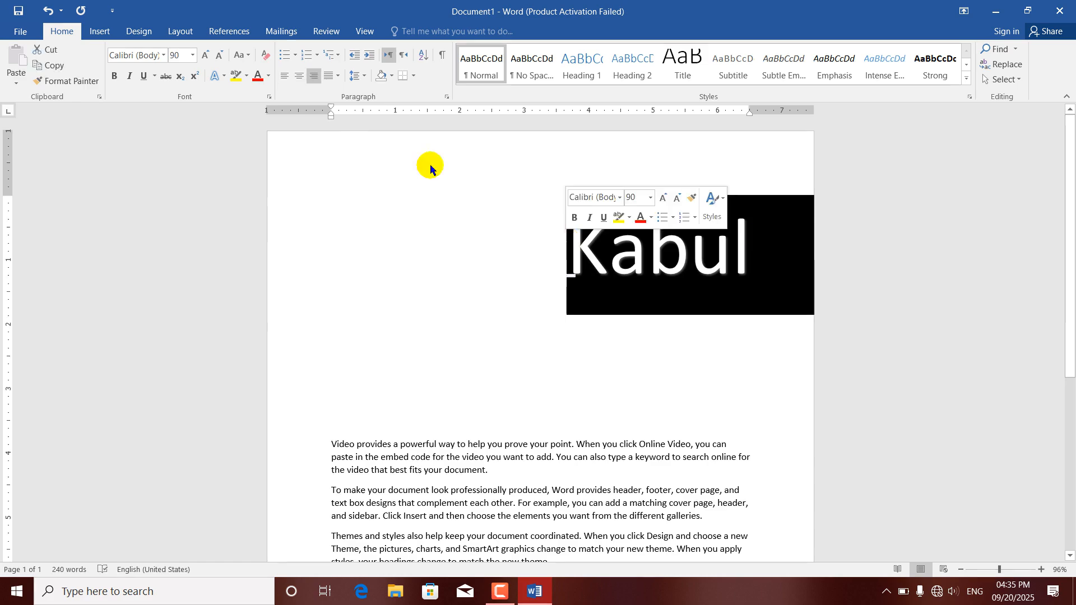
pyautogui.click(257, 76)
pyautogui.click(750, 248)
pyautogui.moveTo(770, 248); pyautogui.dragTo(564, 252)
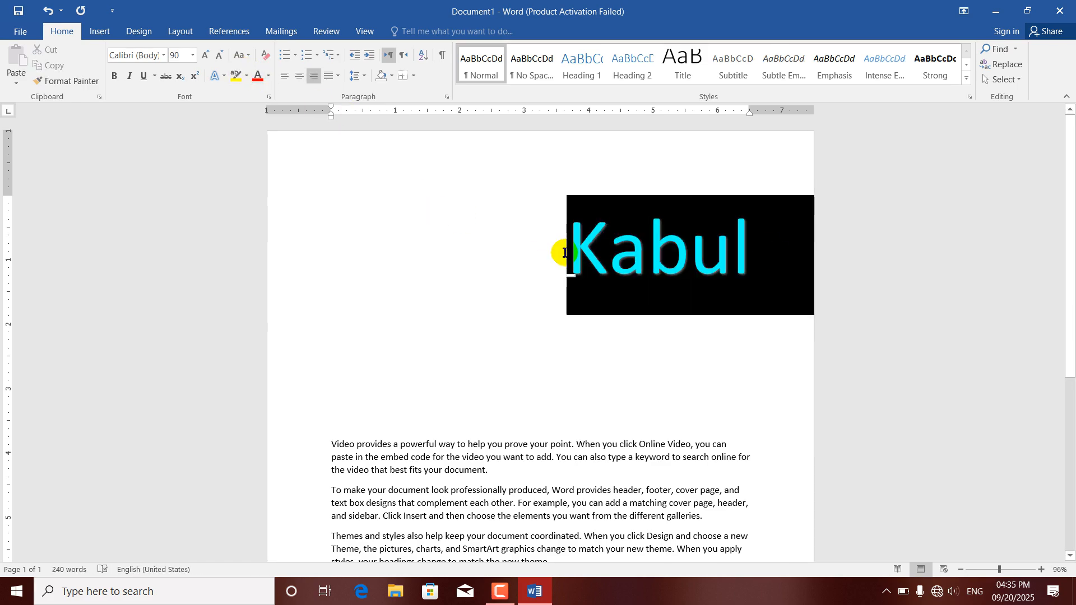
pyautogui.click(223, 79)
pyautogui.click(251, 229)
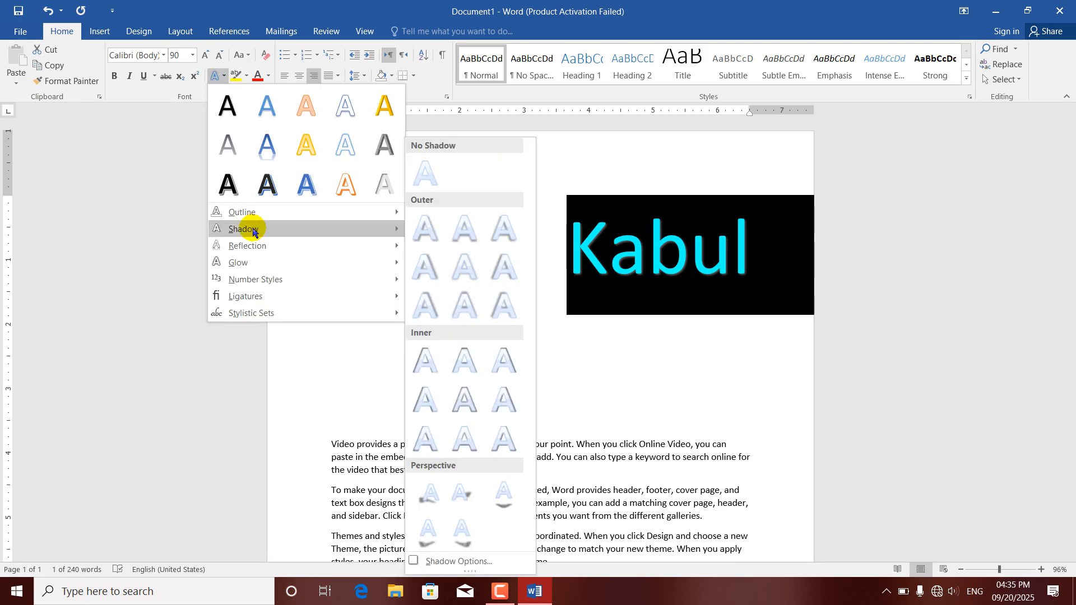
pyautogui.click(586, 161)
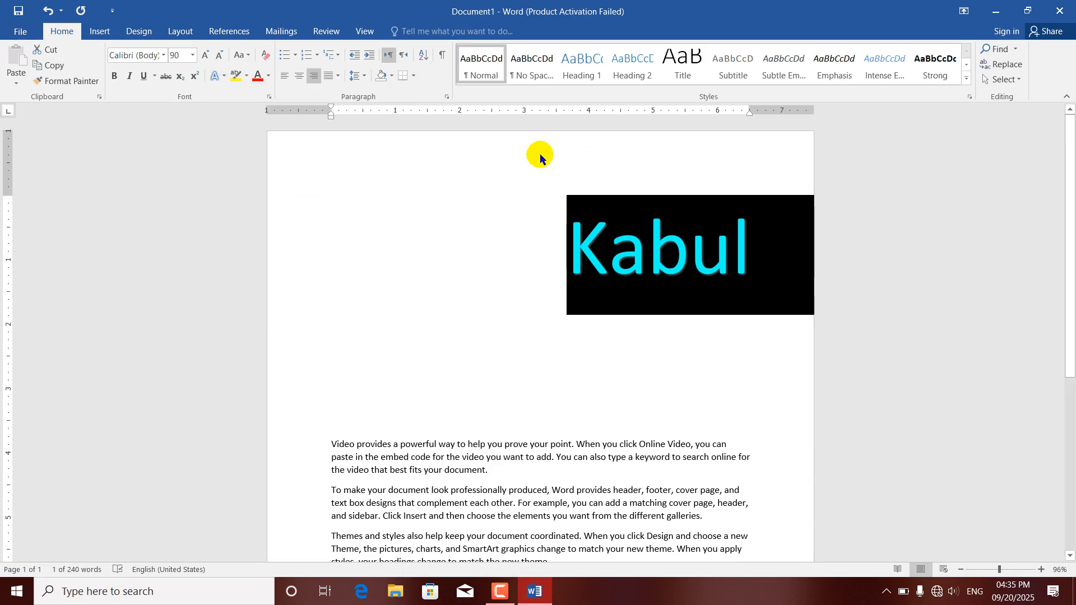
# Set the font colour of the Kabul heading to the standard yellow.
pyautogui.click(268, 77)
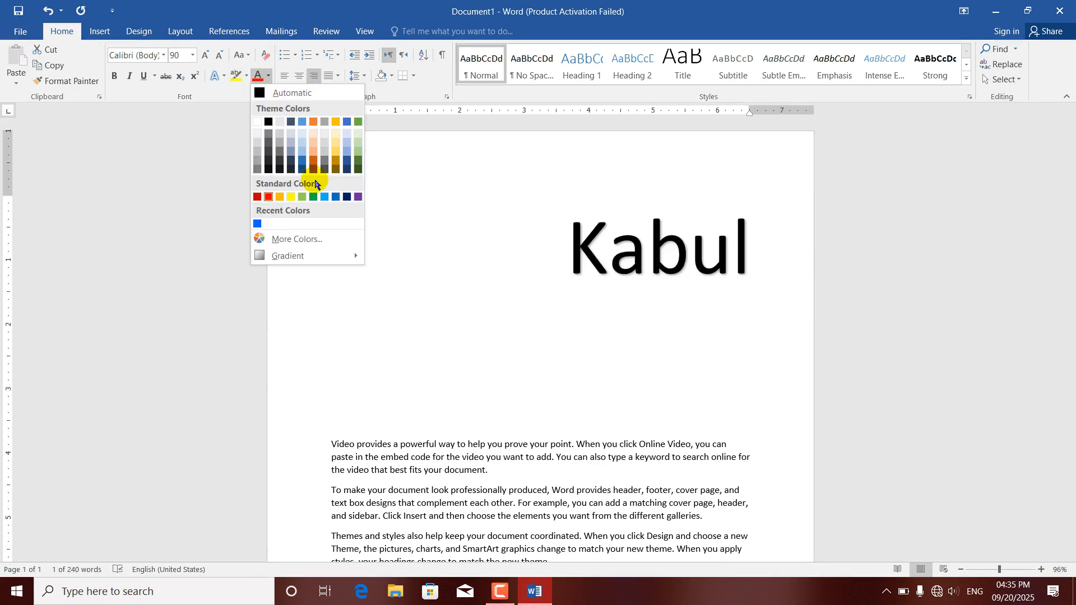
pyautogui.click(291, 197)
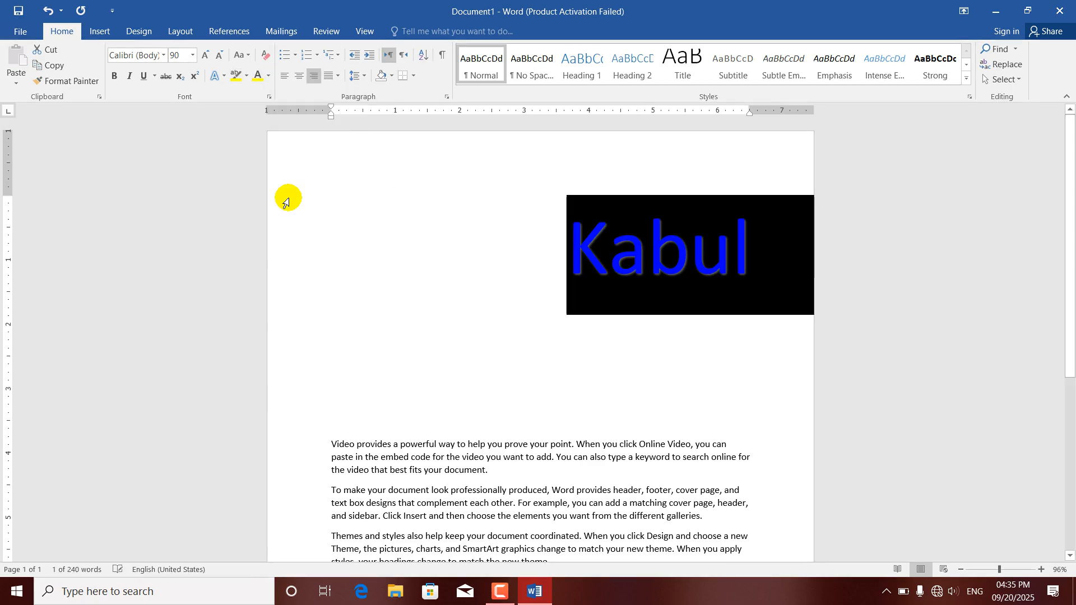
# Apply a perspective shadow slanting to the upper right to the Kabul heading and deselect it.
pyautogui.click(216, 76)
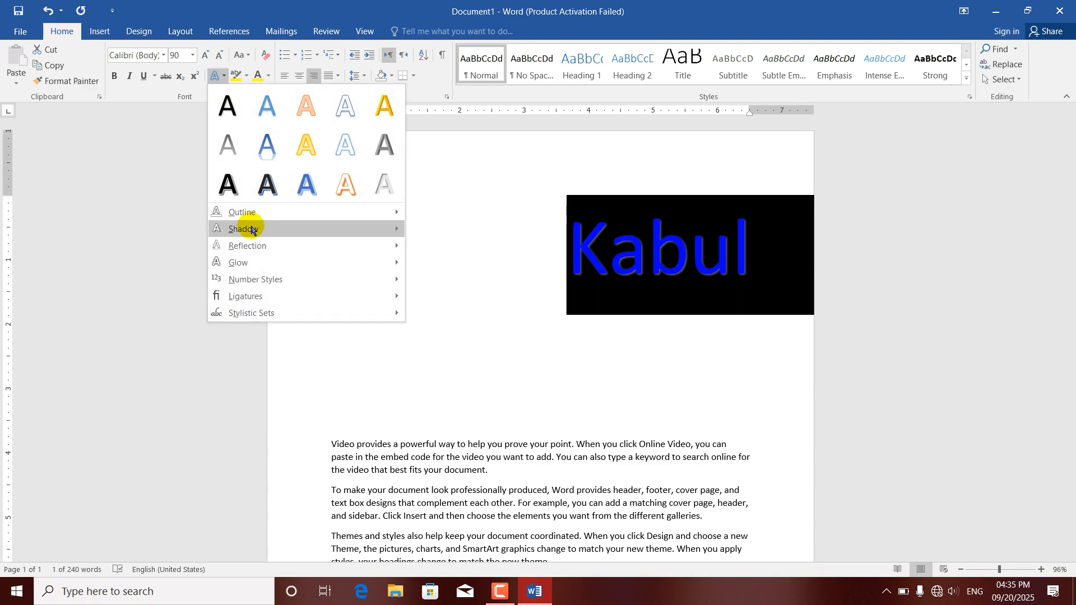
pyautogui.moveTo(254, 233)
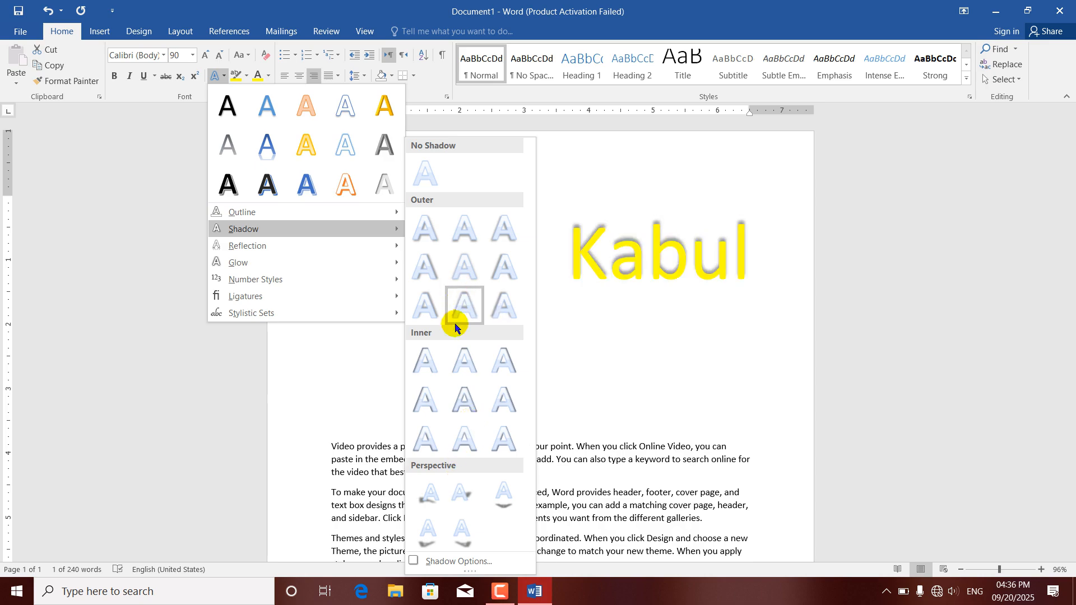
pyautogui.click(459, 498)
pyautogui.click(611, 341)
# Remove the text shadow from the Kabul heading with the No Shadow option.
pyautogui.moveTo(779, 245); pyautogui.dragTo(569, 275)
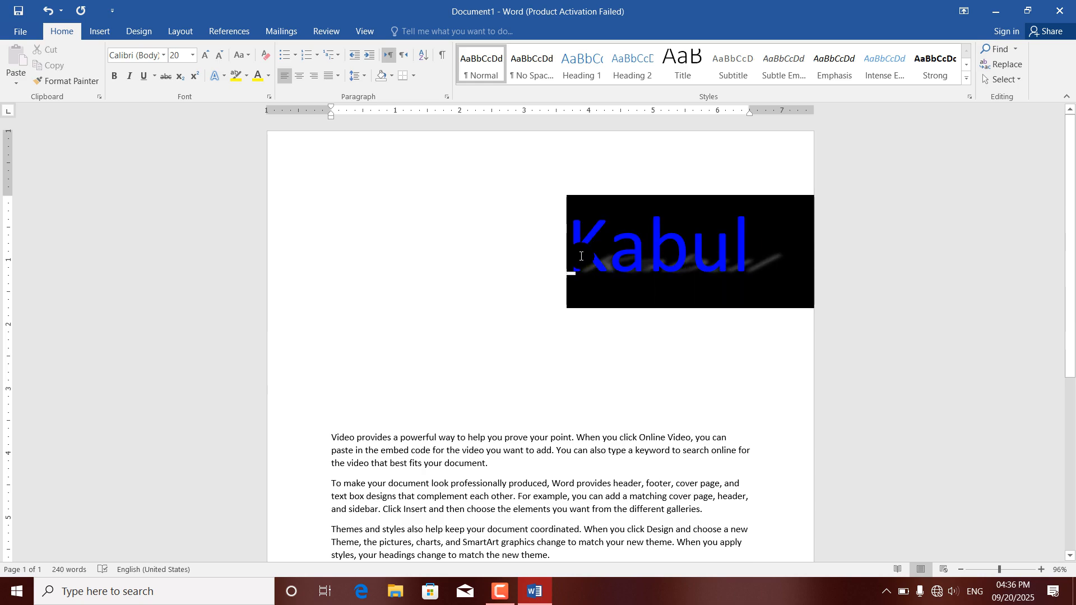
pyautogui.click(220, 77)
pyautogui.moveTo(263, 227)
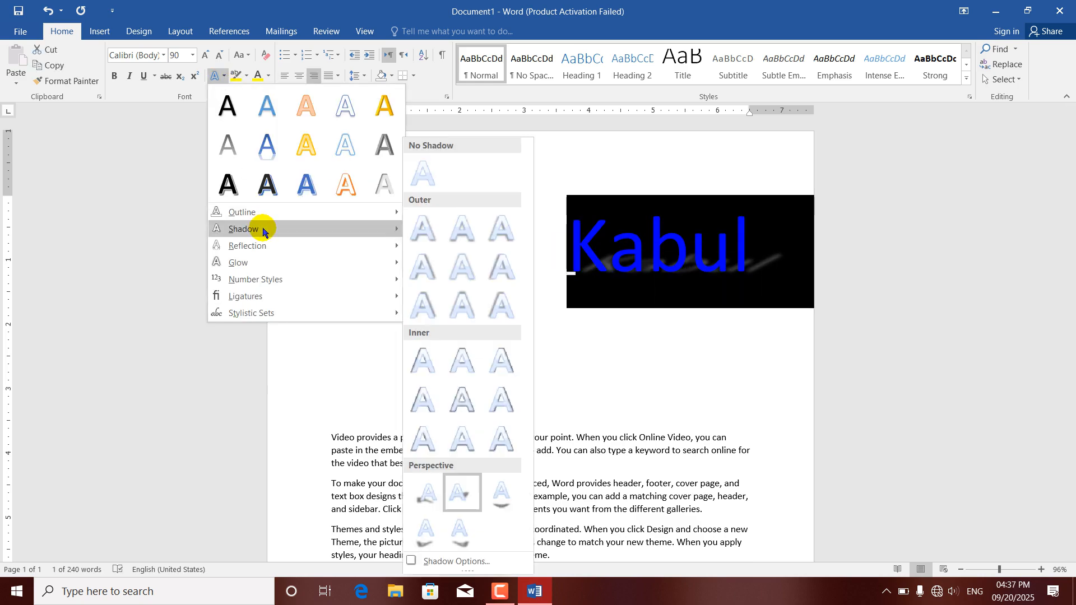
pyautogui.click(422, 176)
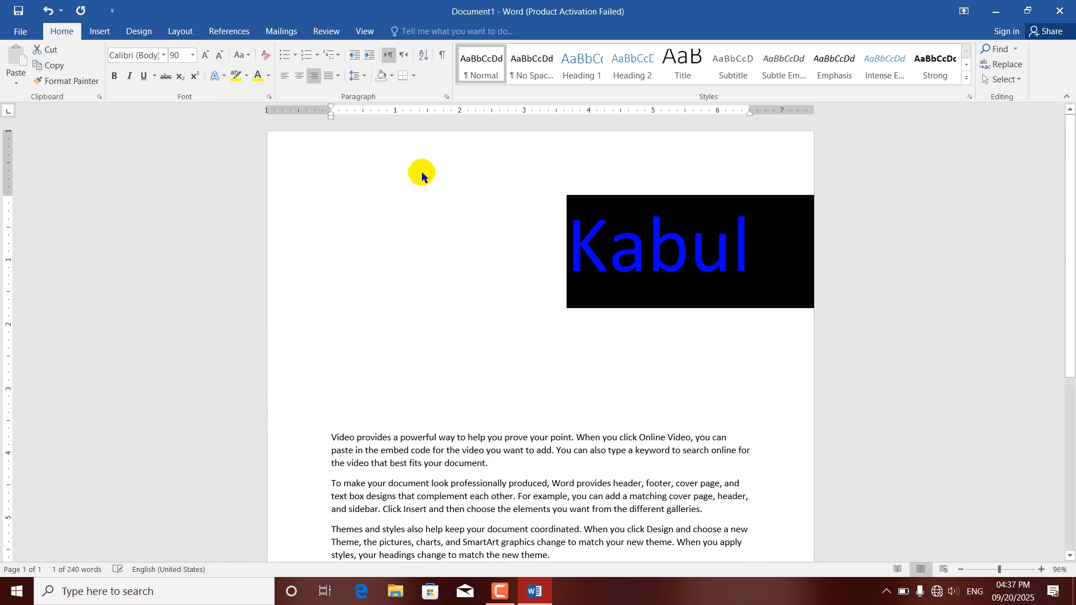
pyautogui.click(453, 232)
# Apply the middle reflection variation of the gallery to the Kabul heading and deselect it.
pyautogui.moveTo(774, 239); pyautogui.dragTo(577, 234)
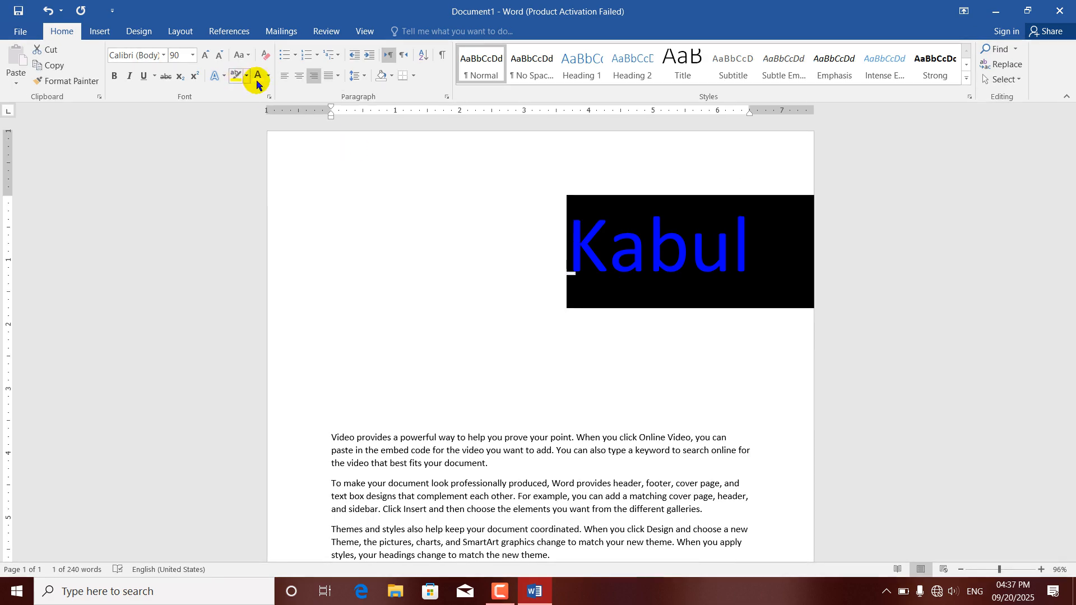
pyautogui.click(224, 80)
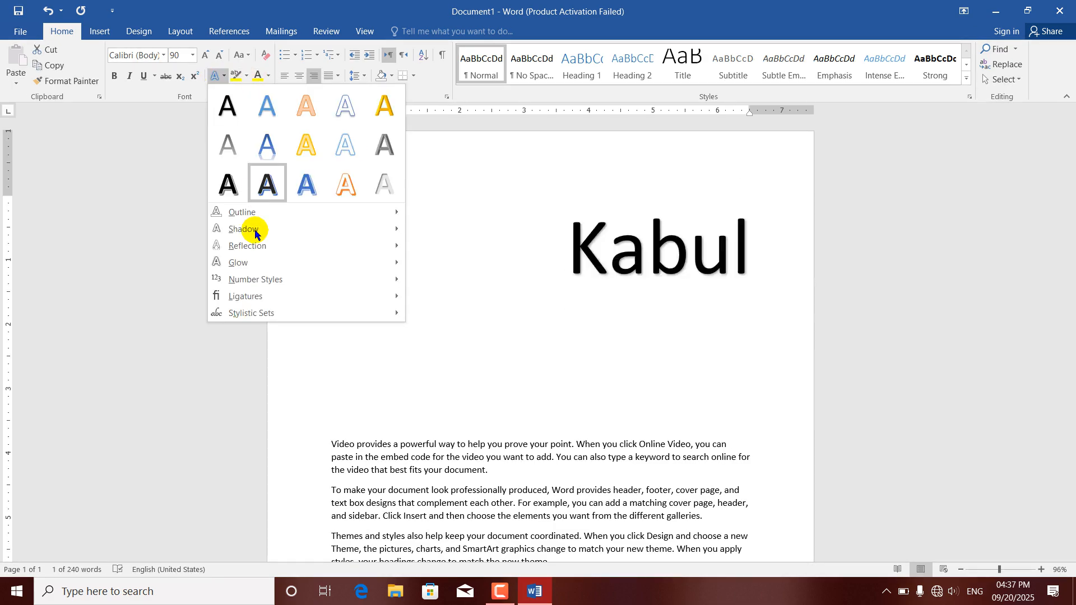
pyautogui.moveTo(256, 249)
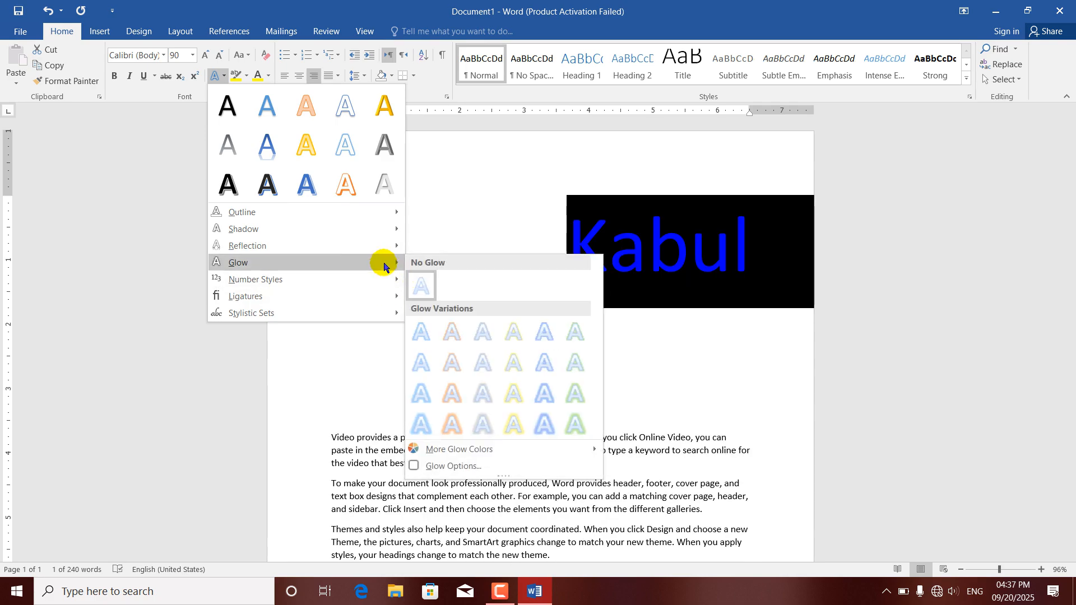
pyautogui.moveTo(393, 246)
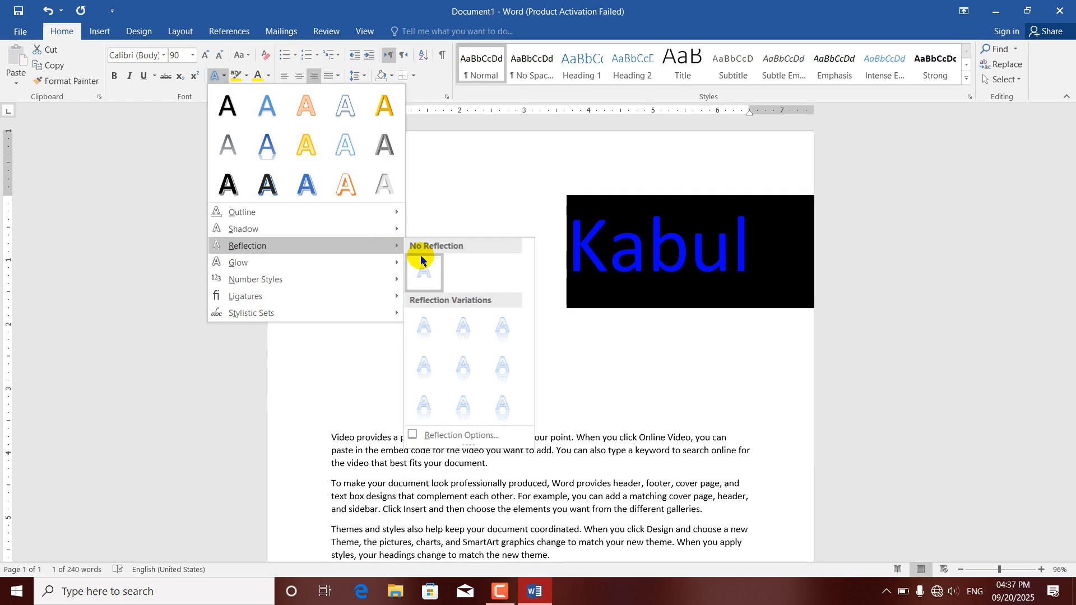
pyautogui.click(456, 367)
pyautogui.click(523, 384)
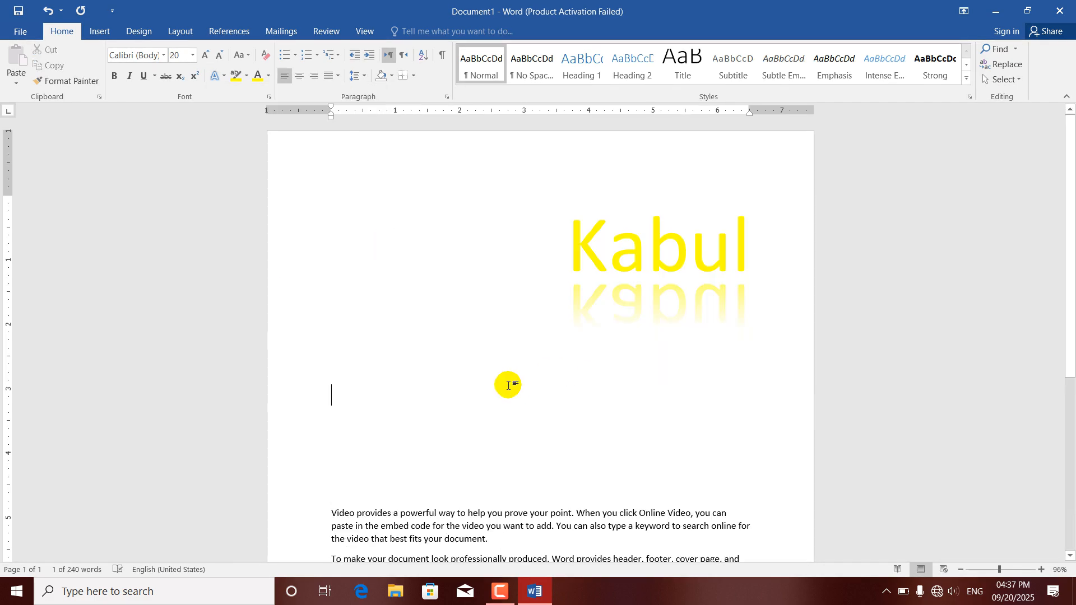
# Remove the reflection from the Kabul heading with the No Reflection option.
pyautogui.moveTo(780, 263); pyautogui.dragTo(569, 247)
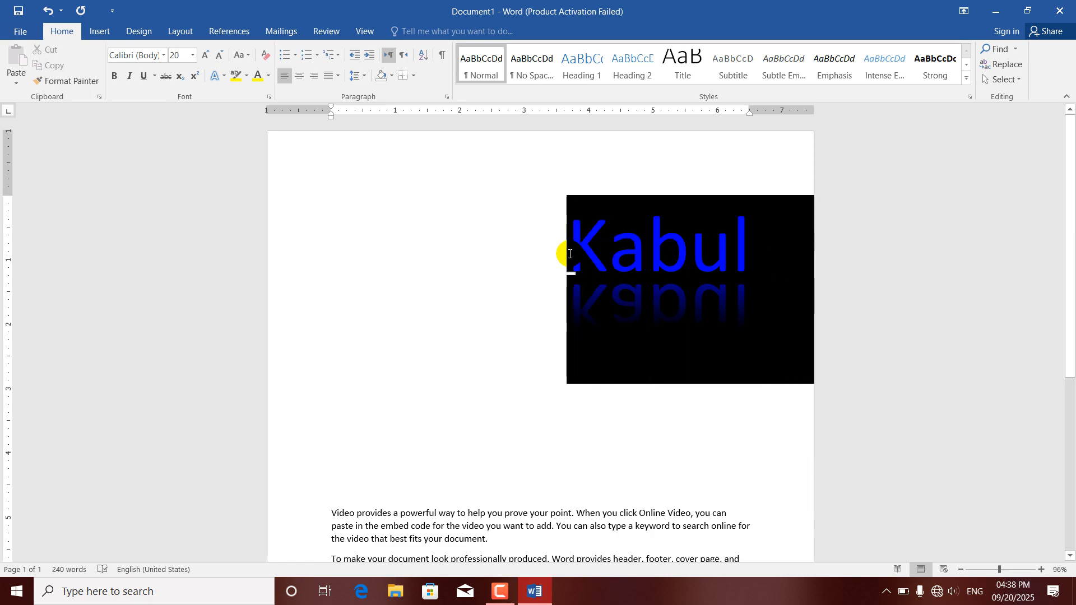
pyautogui.click(225, 78)
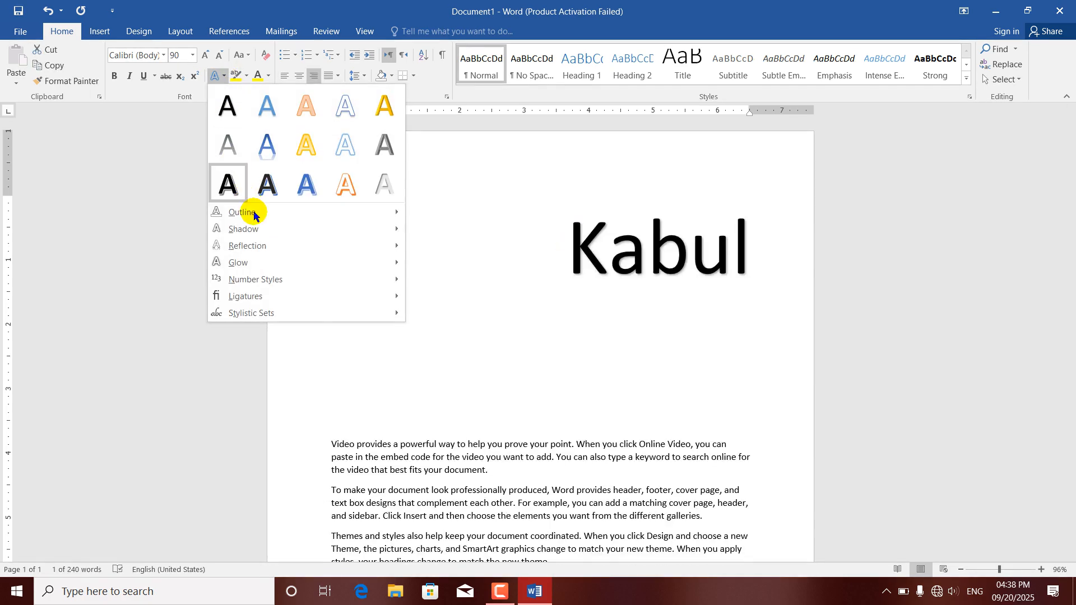
pyautogui.moveTo(283, 243)
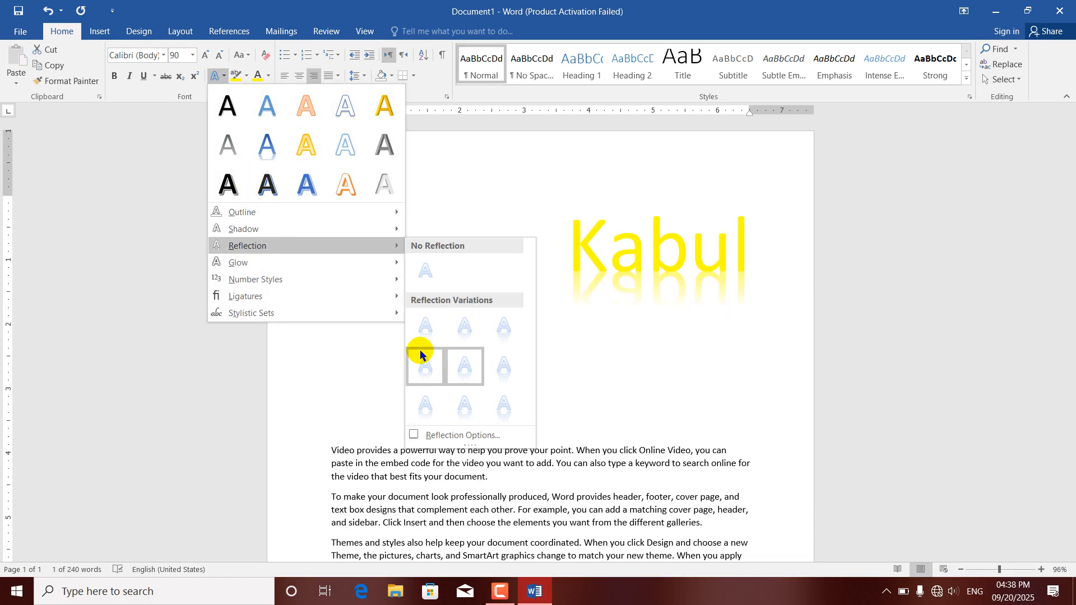
pyautogui.click(426, 275)
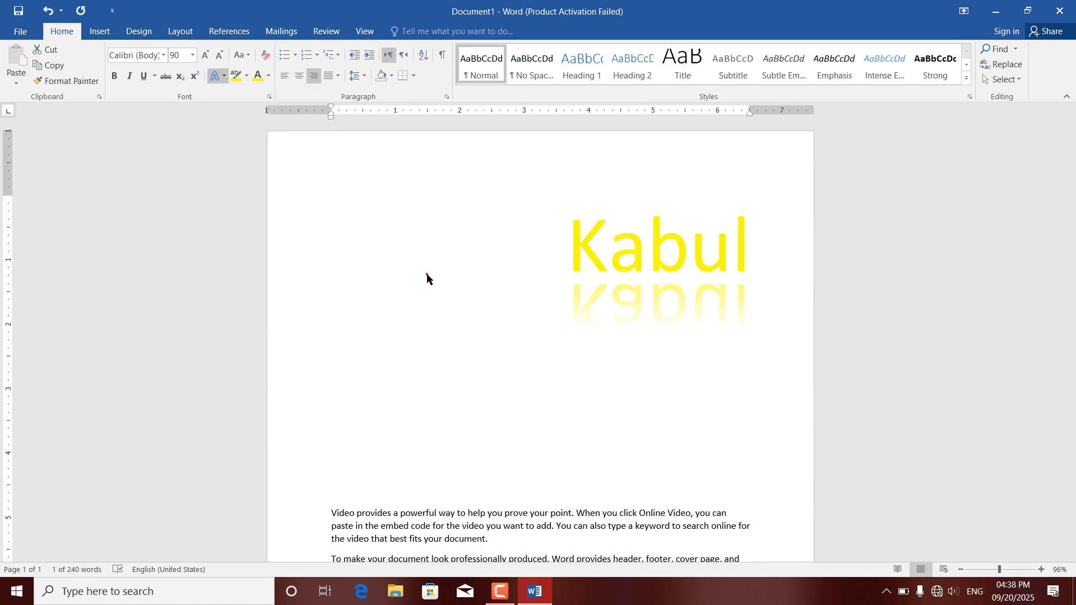
# Apply a light-blue custom glow (RGB 153, 204, 255) to the Kabul heading and deselect it.
pyautogui.click(219, 75)
pyautogui.moveTo(267, 267)
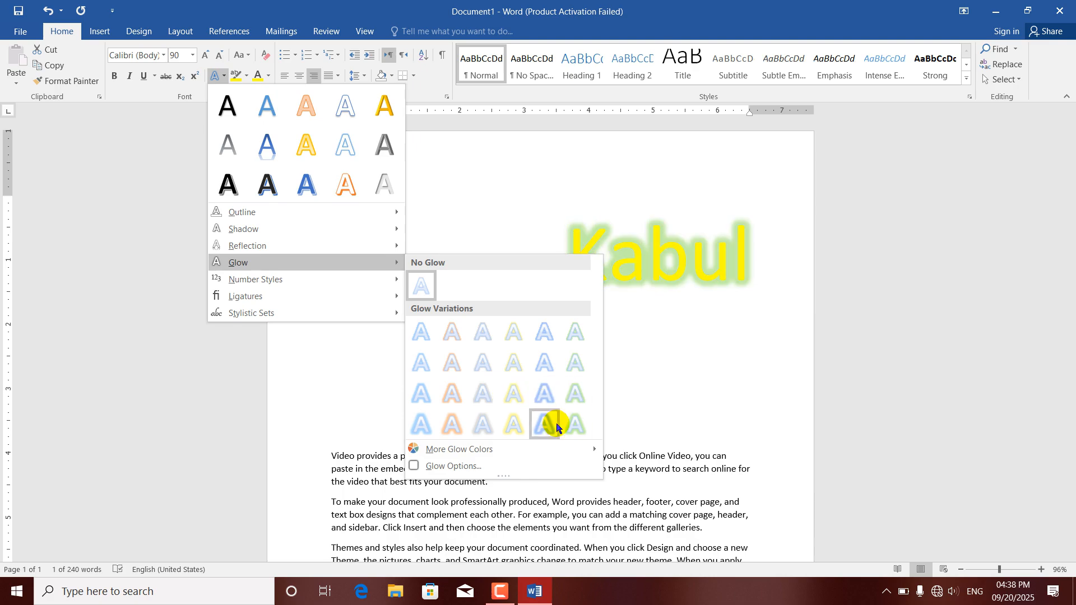
pyautogui.moveTo(497, 454)
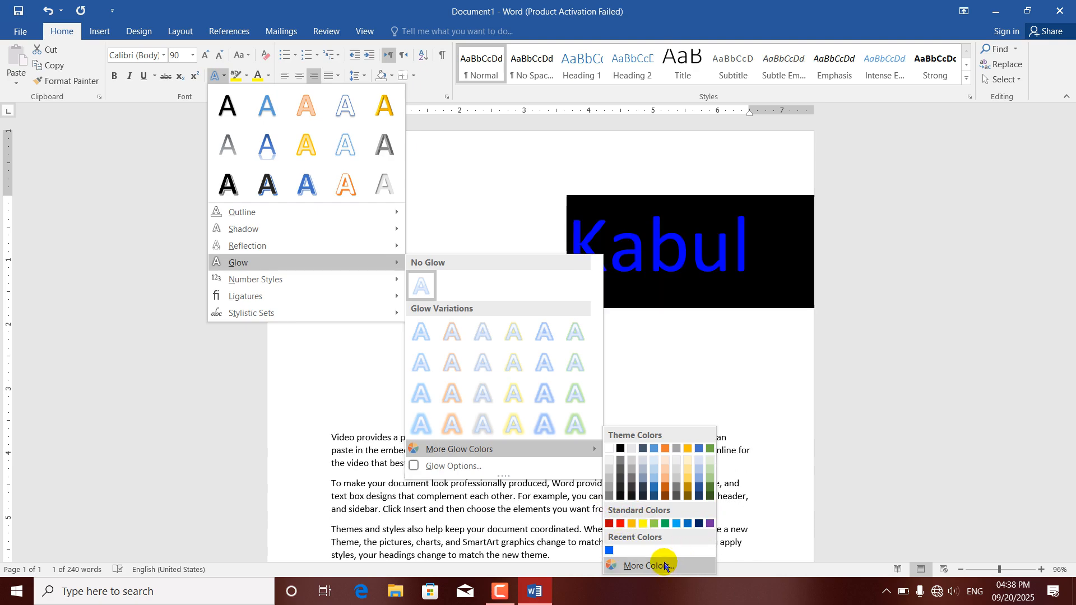
pyautogui.click(665, 566)
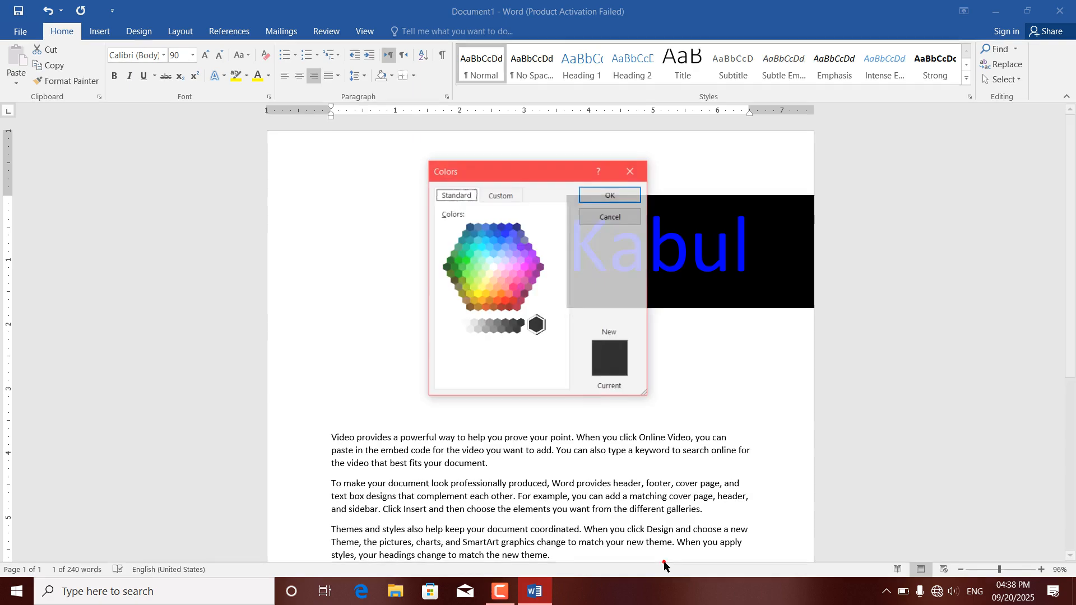
pyautogui.click(501, 252)
pyautogui.click(498, 195)
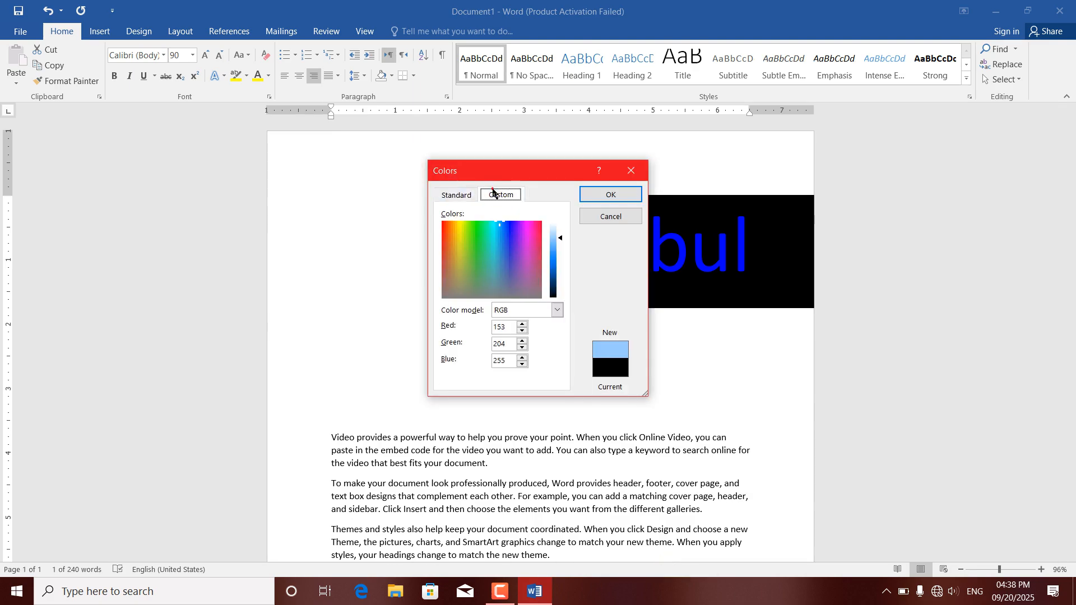
pyautogui.click(462, 196)
pyautogui.click(615, 196)
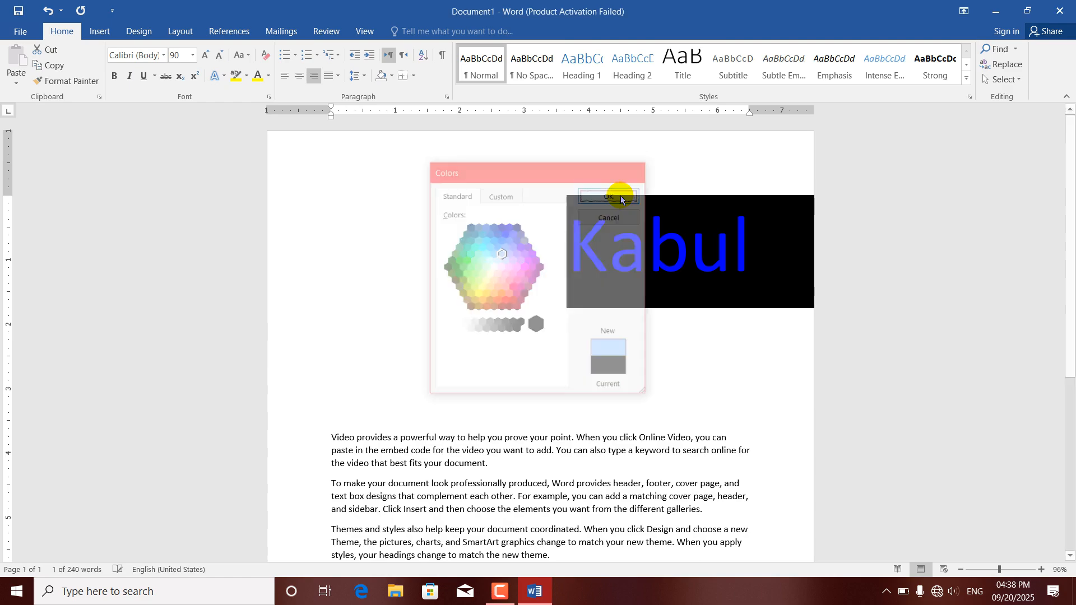
pyautogui.click(656, 352)
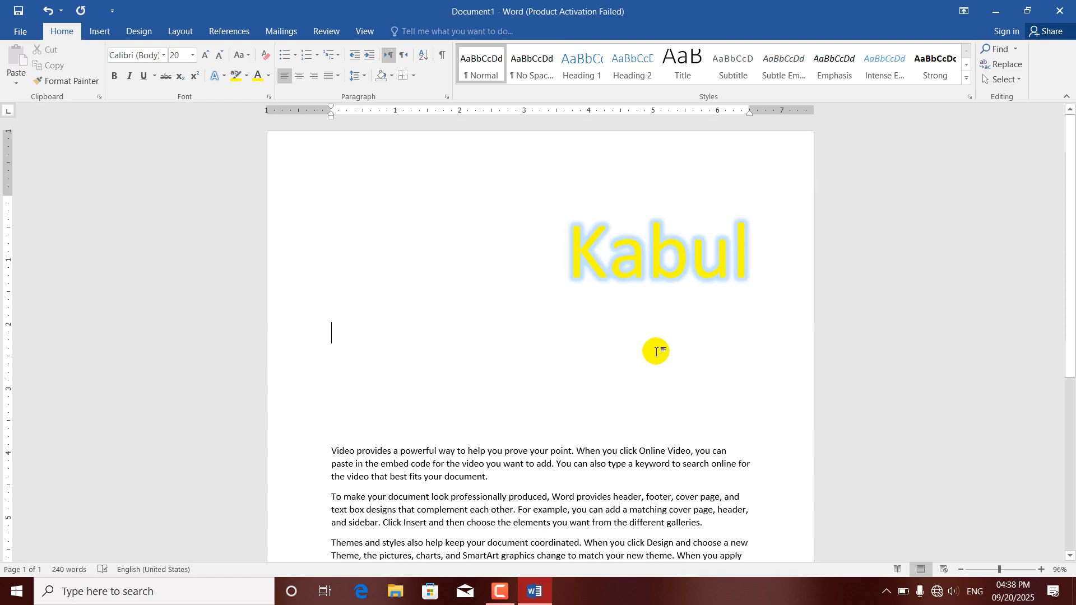
# Remove the glow from the Kabul heading with the No Glow option.
pyautogui.moveTo(768, 255); pyautogui.dragTo(566, 252)
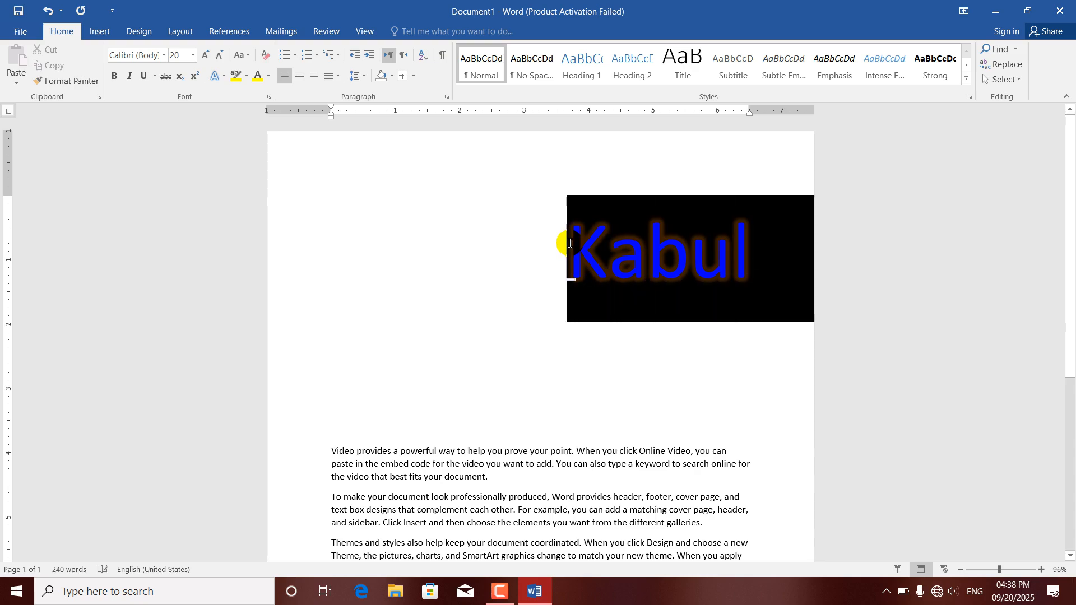
pyautogui.click(218, 77)
pyautogui.moveTo(381, 266)
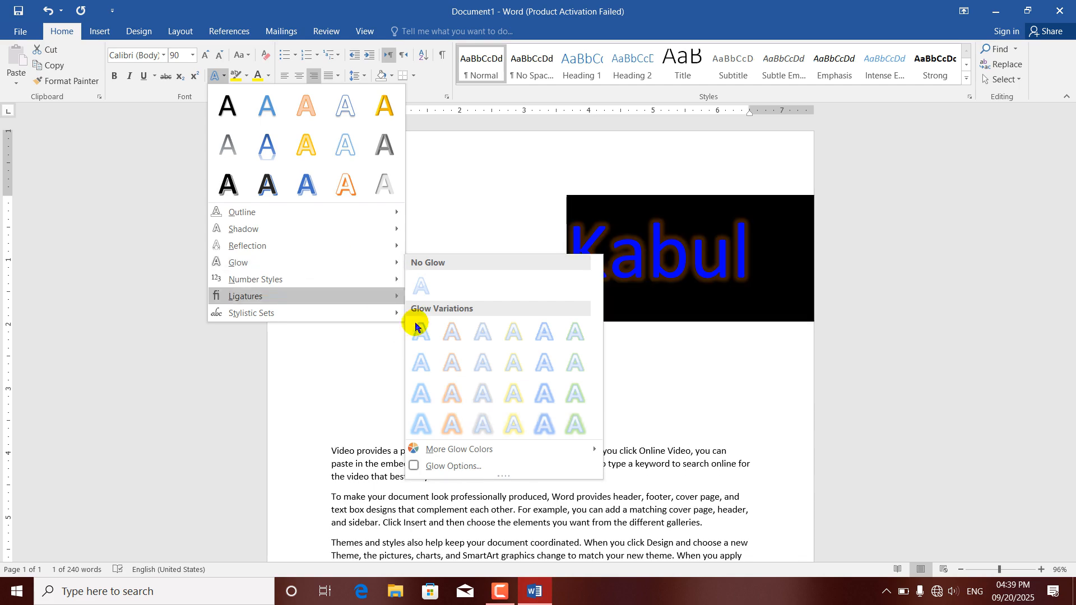
pyautogui.click(419, 287)
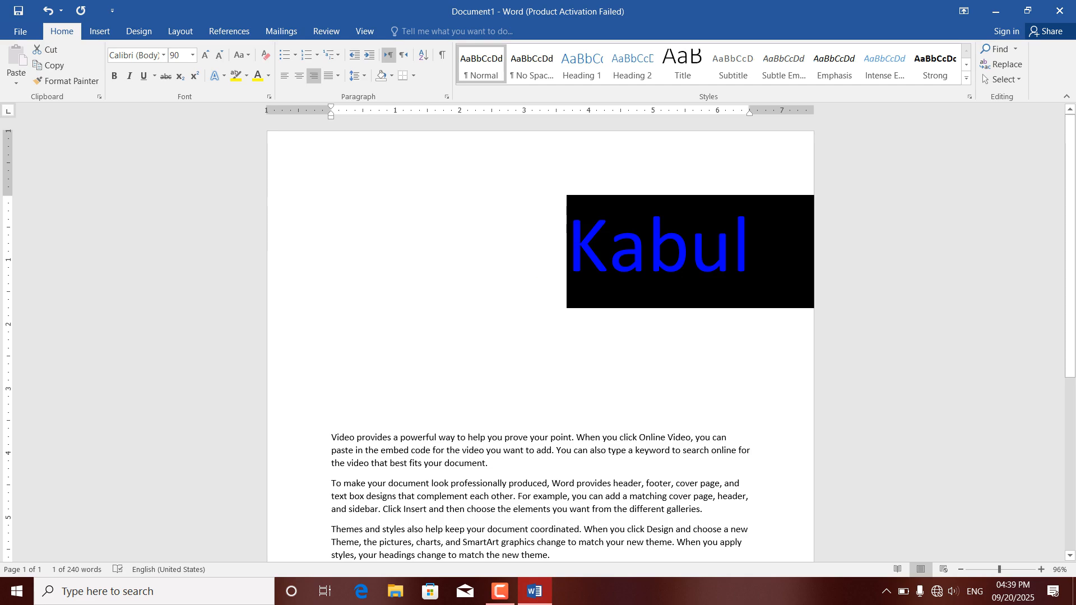
# Replace the Kabul heading with the number 1.
pyautogui.click(517, 252)
pyautogui.moveTo(567, 253); pyautogui.dragTo(758, 252)
pyautogui.press('Delete')
pyautogui.write('1')
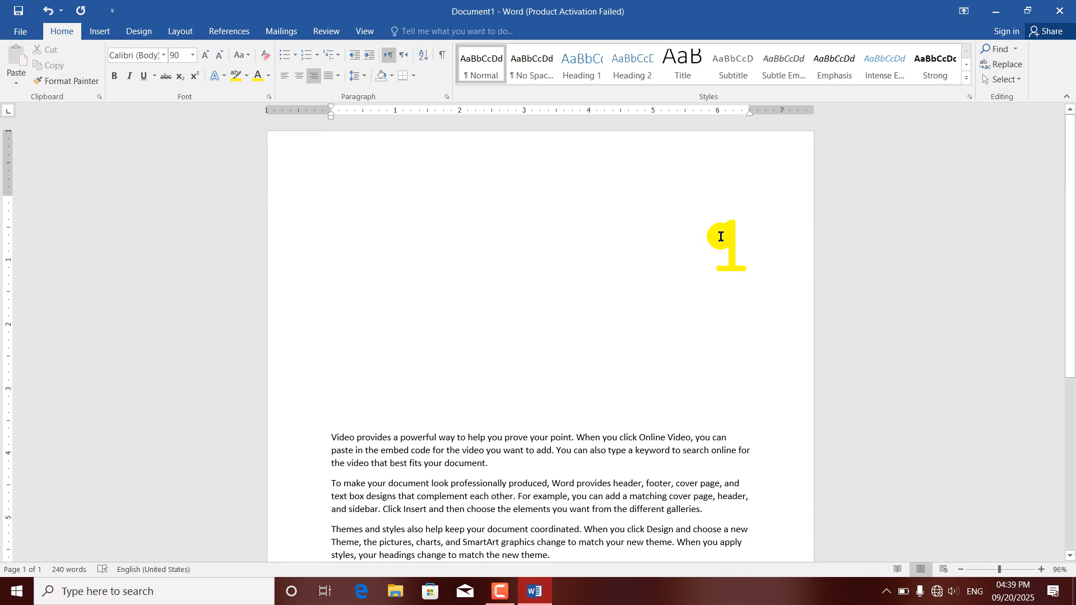
# Set the font colour of the large 1 to Automatic and deselect it.
pyautogui.click(269, 76)
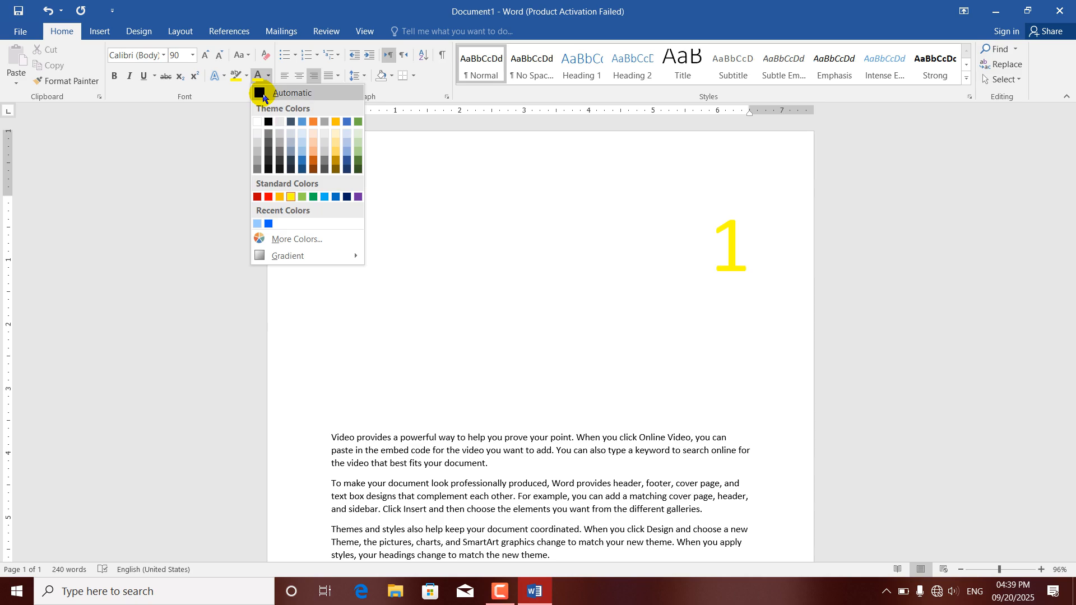
pyautogui.click(264, 96)
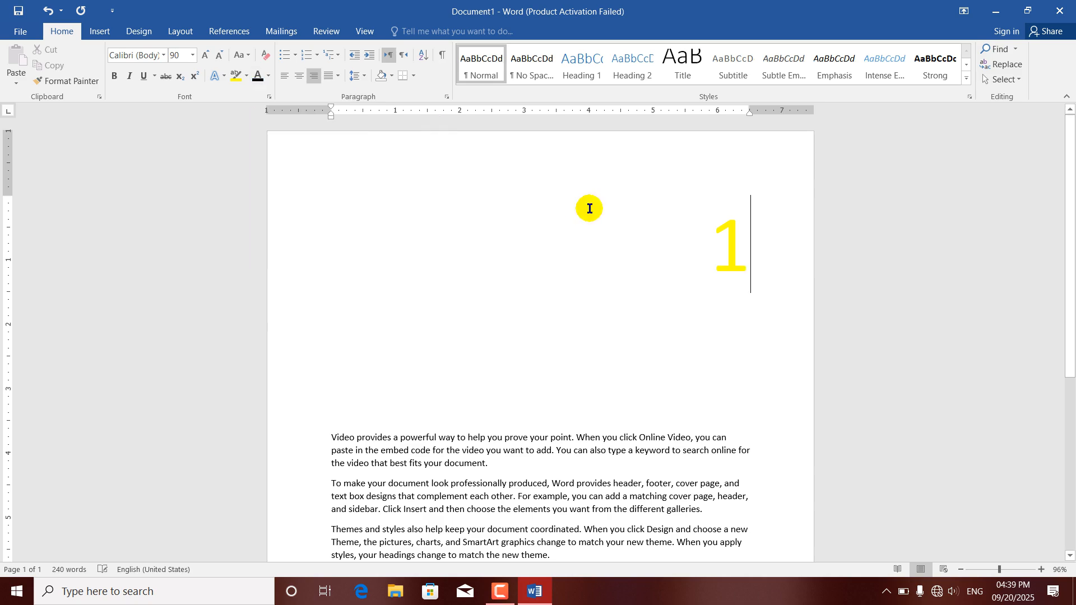
pyautogui.doubleClick(750, 256)
pyautogui.click(259, 82)
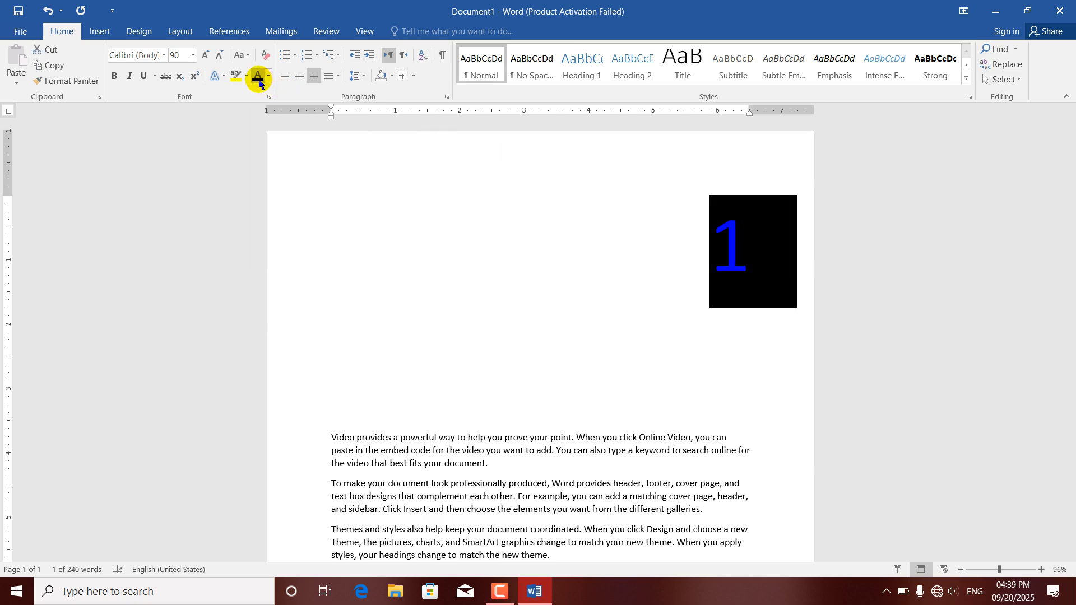
pyautogui.click(644, 276)
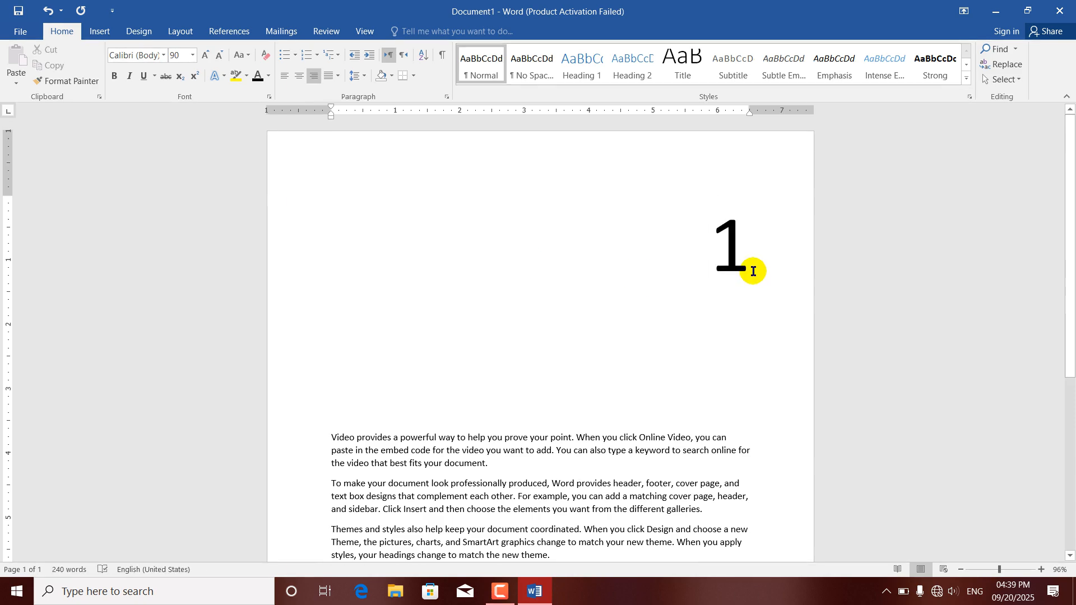
# Apply the Proportional Lining number style to the large 1 and deselect it.
pyautogui.click(750, 239)
pyautogui.click(714, 236)
pyautogui.doubleClick(727, 238)
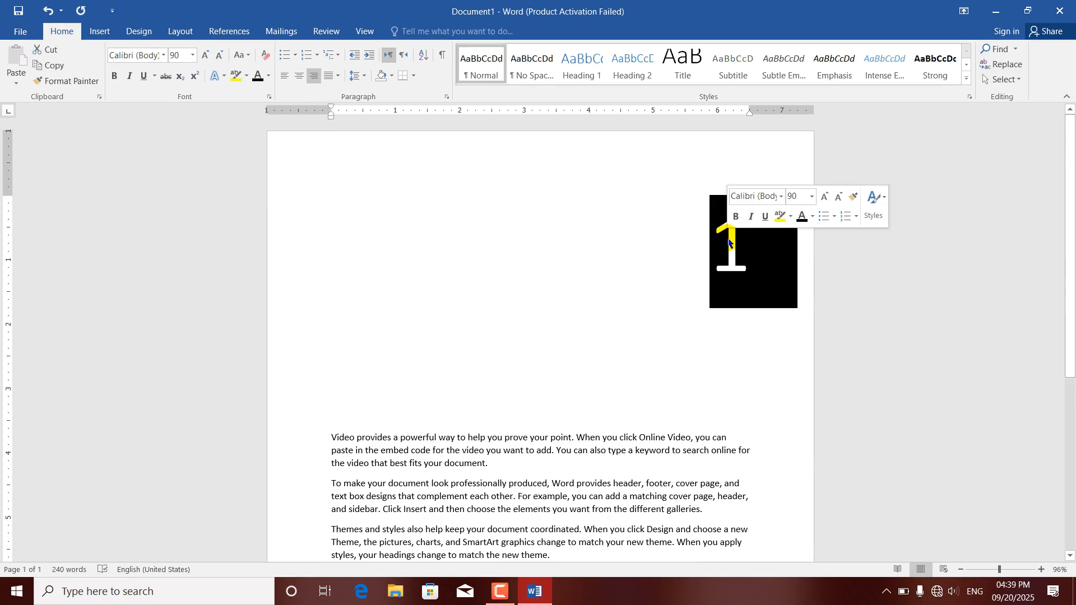
pyautogui.click(223, 80)
pyautogui.moveTo(255, 282)
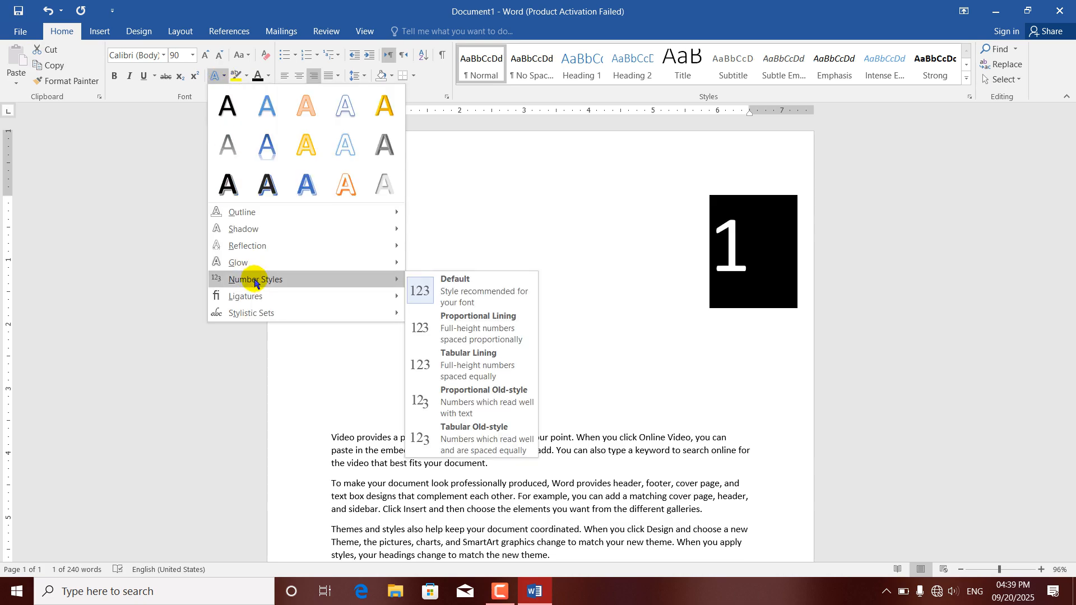
pyautogui.click(457, 321)
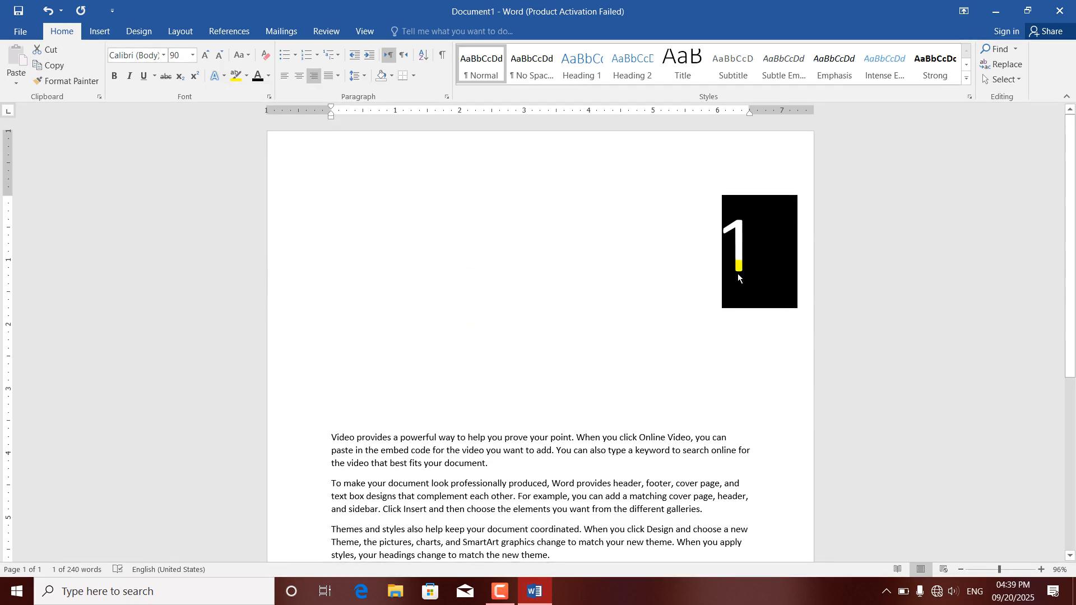
pyautogui.click(737, 274)
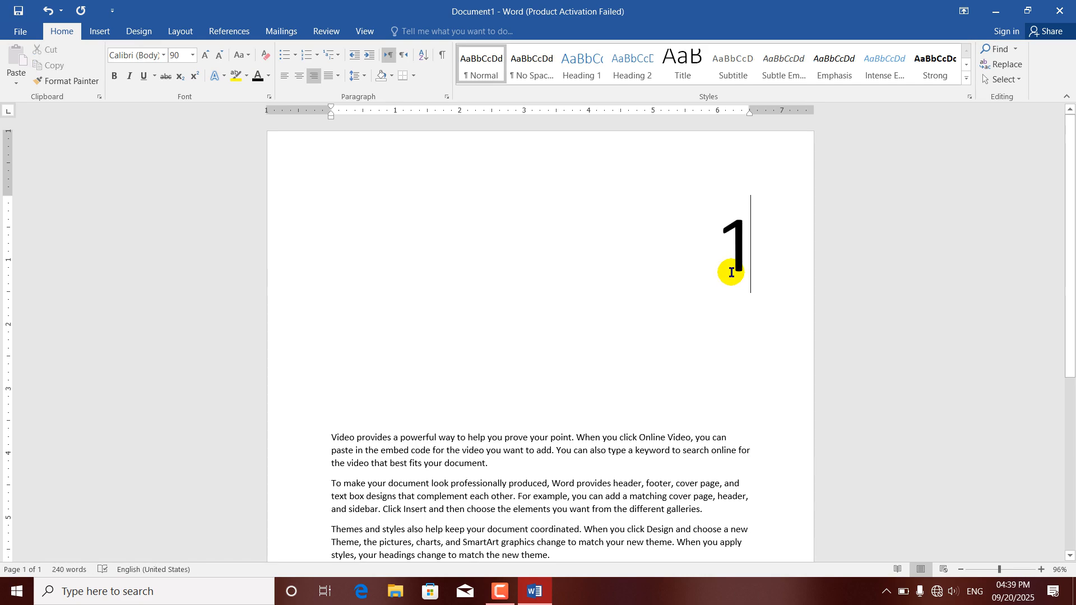
# Change the number style of the large 1 to Tabular Lining and deselect it.
pyautogui.doubleClick(724, 263)
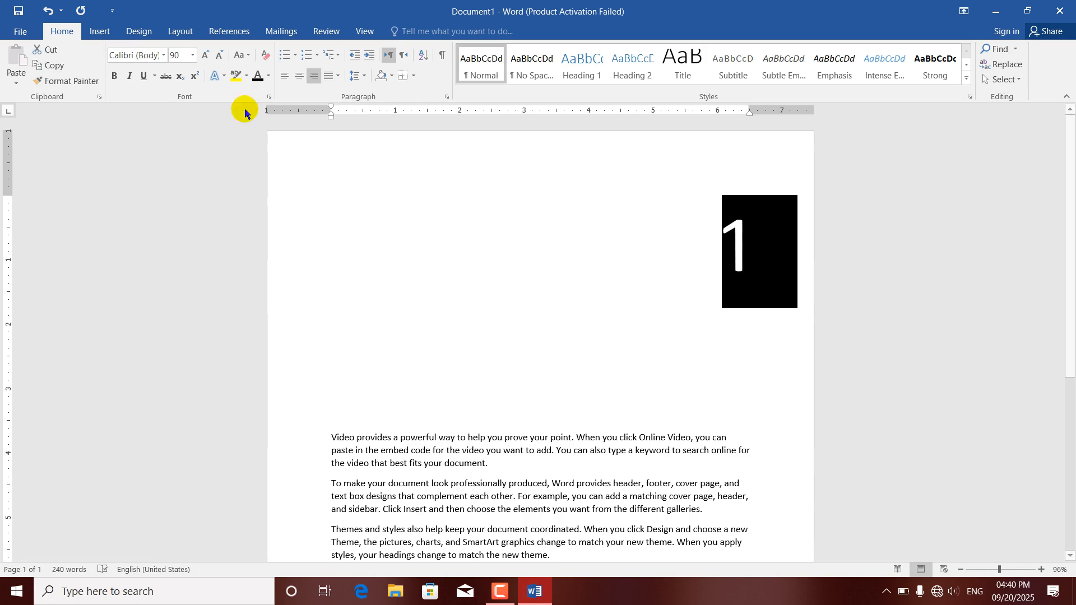
pyautogui.click(222, 78)
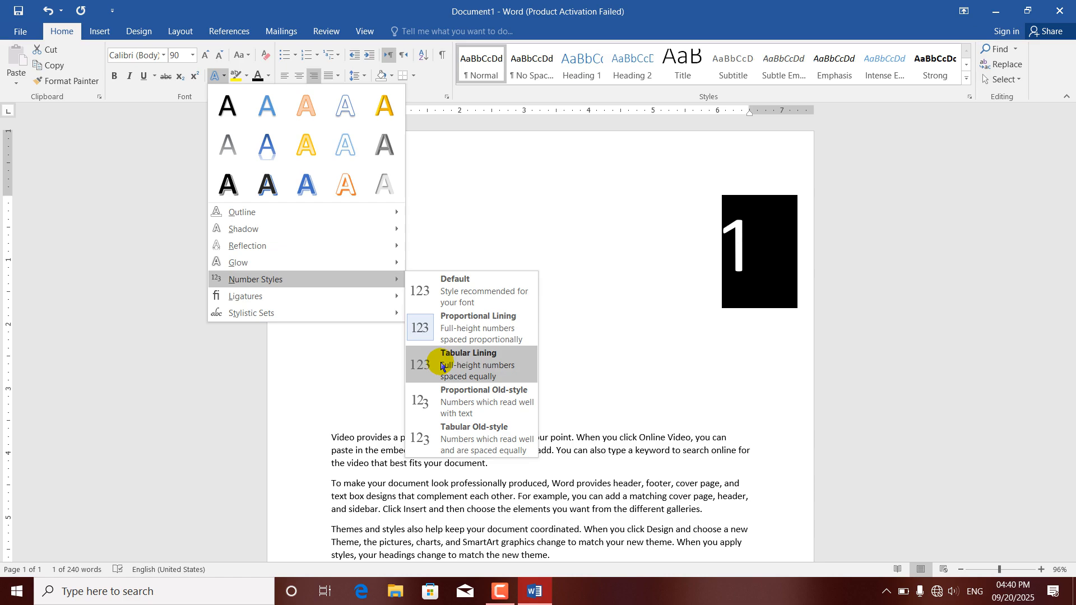
pyautogui.click(442, 366)
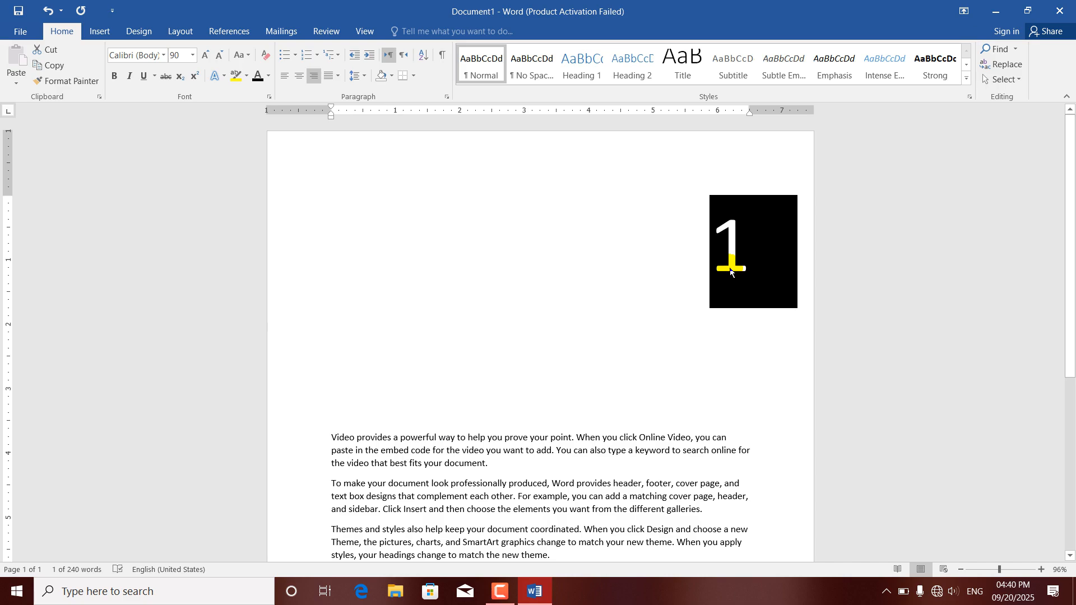
pyautogui.click(661, 250)
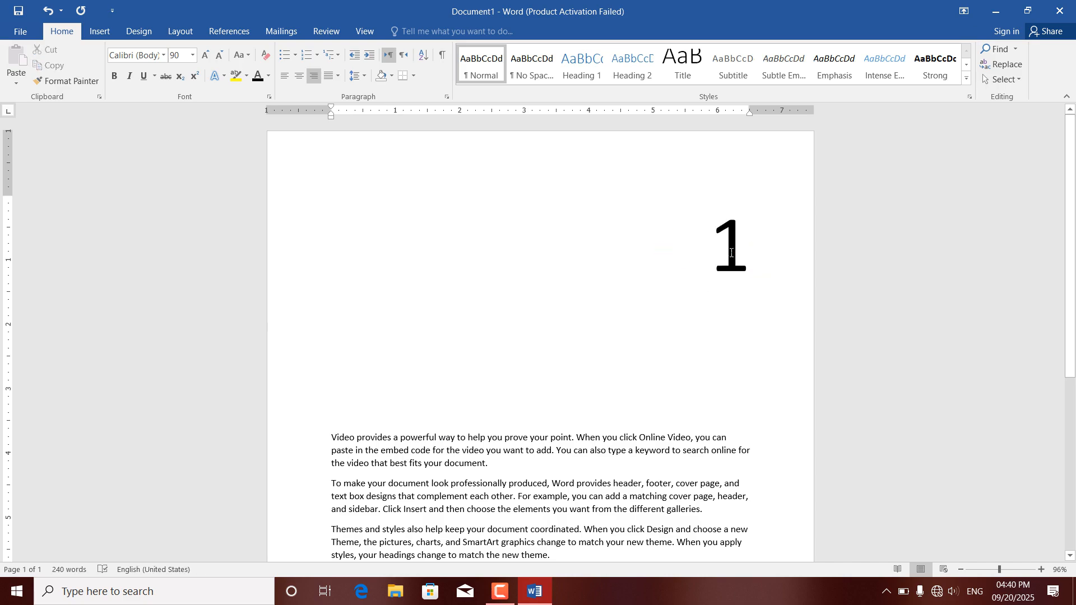
# Select the large 1 and give it the Proportional Old-style number style.
pyautogui.moveTo(747, 259); pyautogui.dragTo(712, 251)
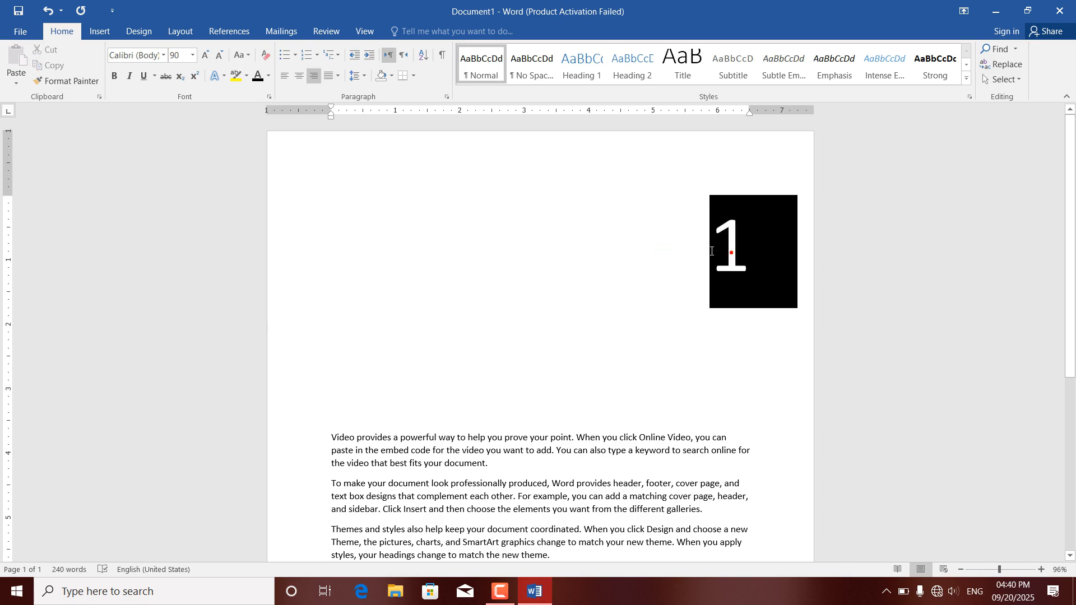
pyautogui.click(219, 77)
pyautogui.moveTo(252, 279)
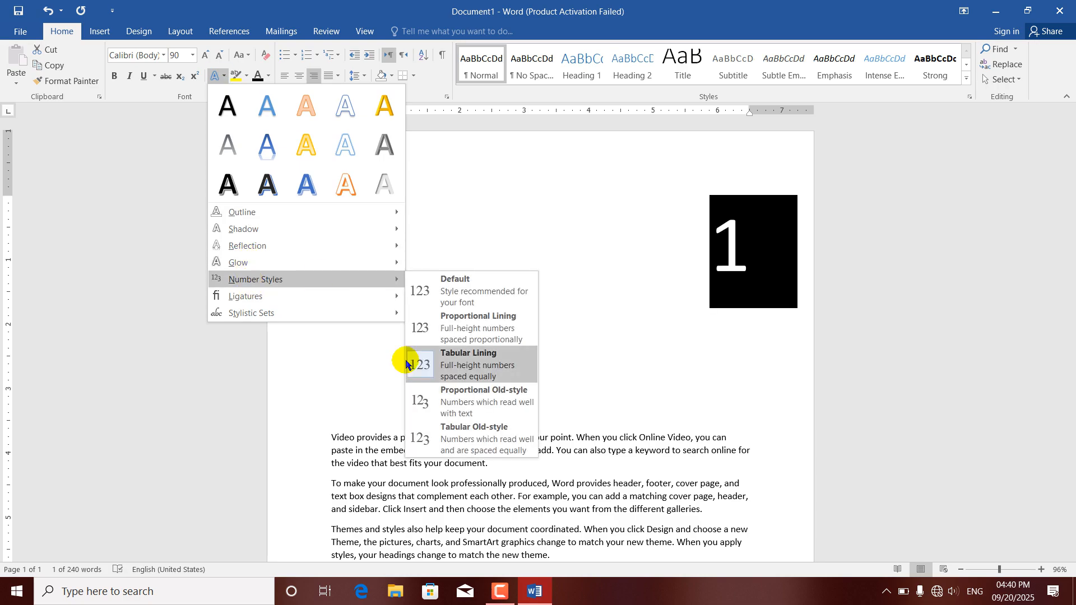
pyautogui.click(452, 400)
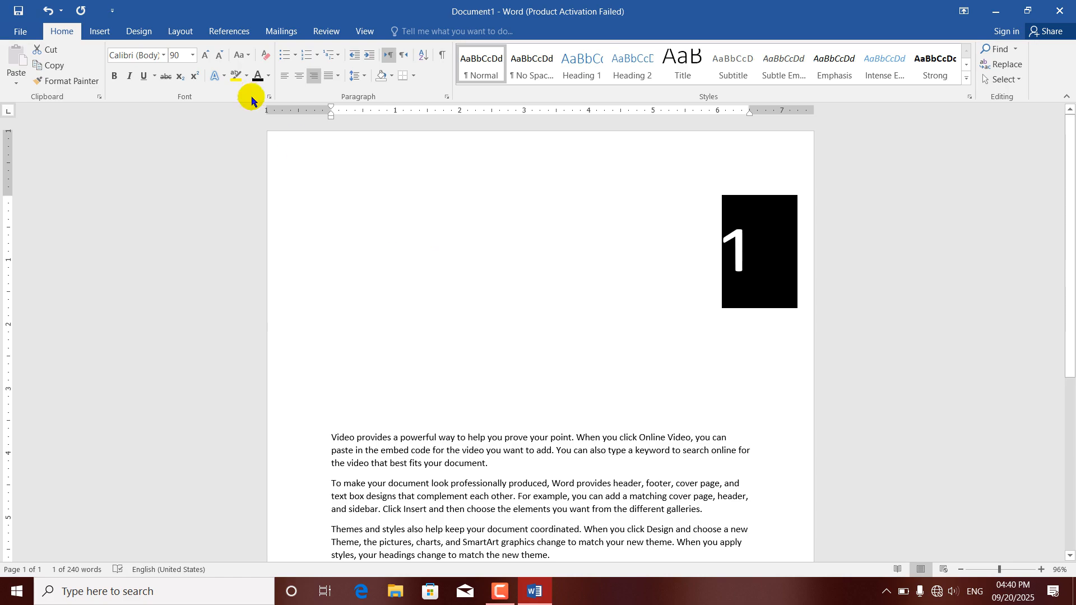
# Try the Tabular Old-style number style on the selected 1, and switch it back to Tabular Lining.
pyautogui.click(223, 81)
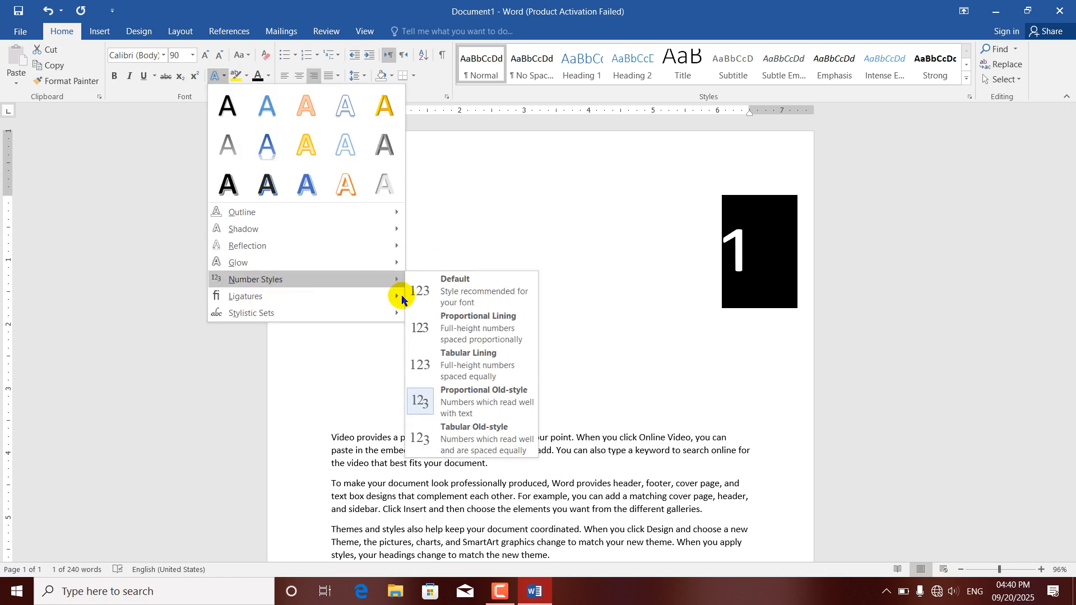
pyautogui.click(451, 432)
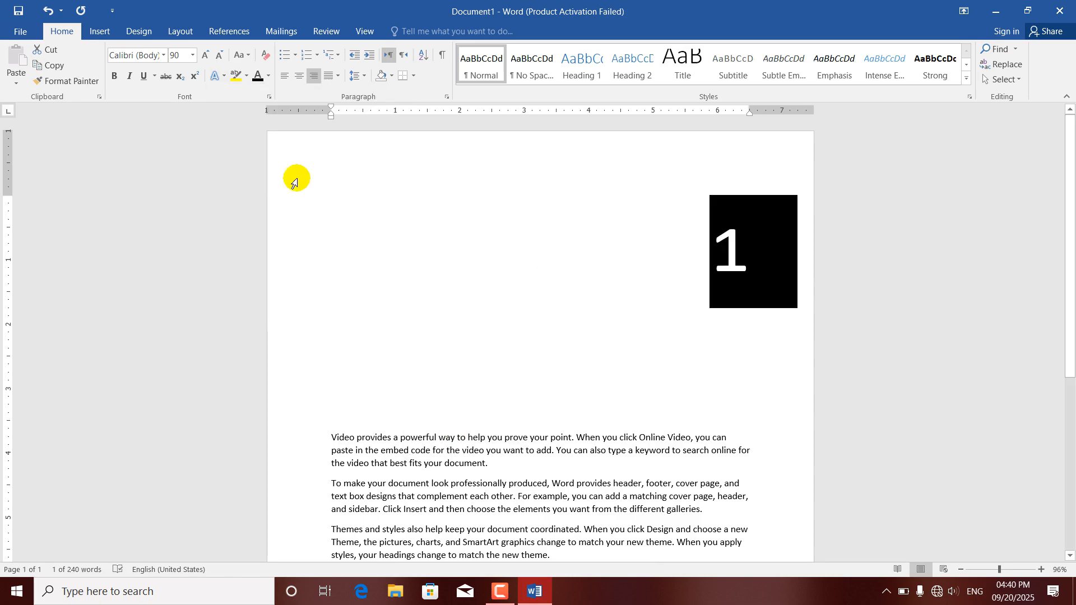
pyautogui.click(220, 76)
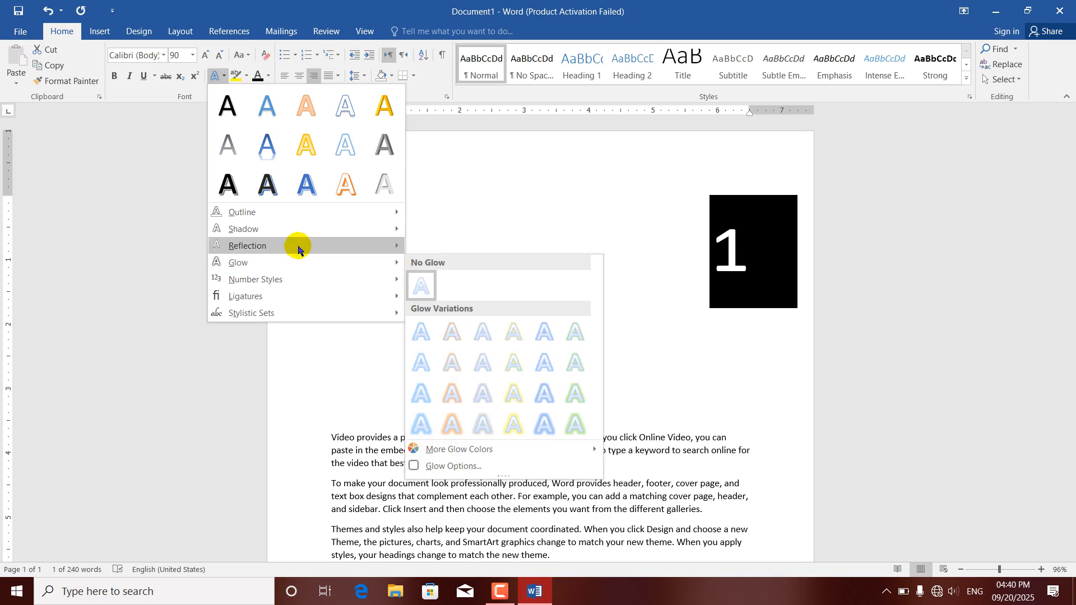
pyautogui.moveTo(297, 281)
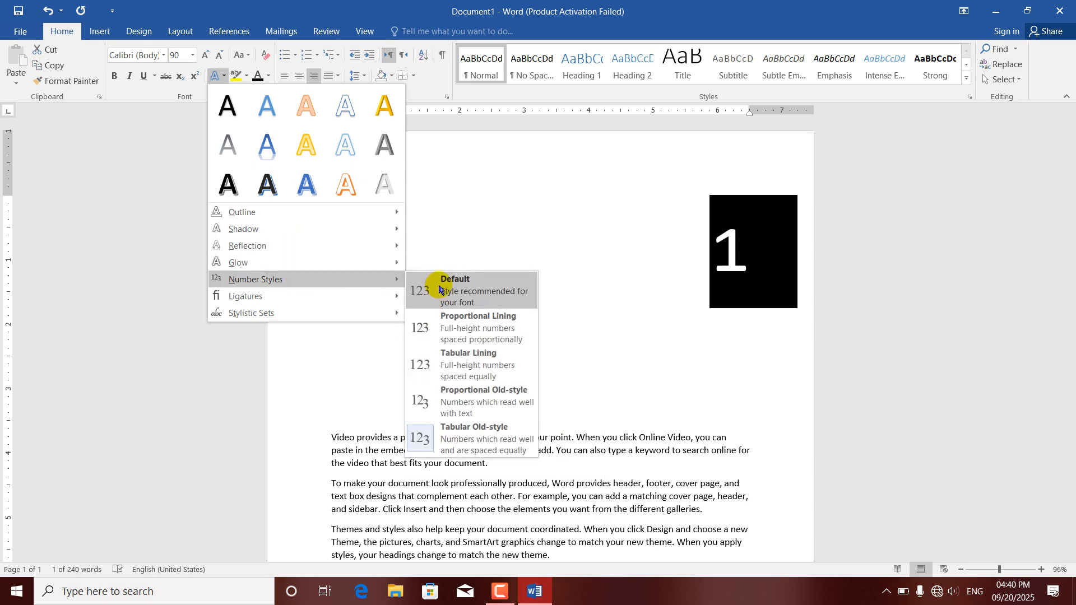
pyautogui.click(463, 365)
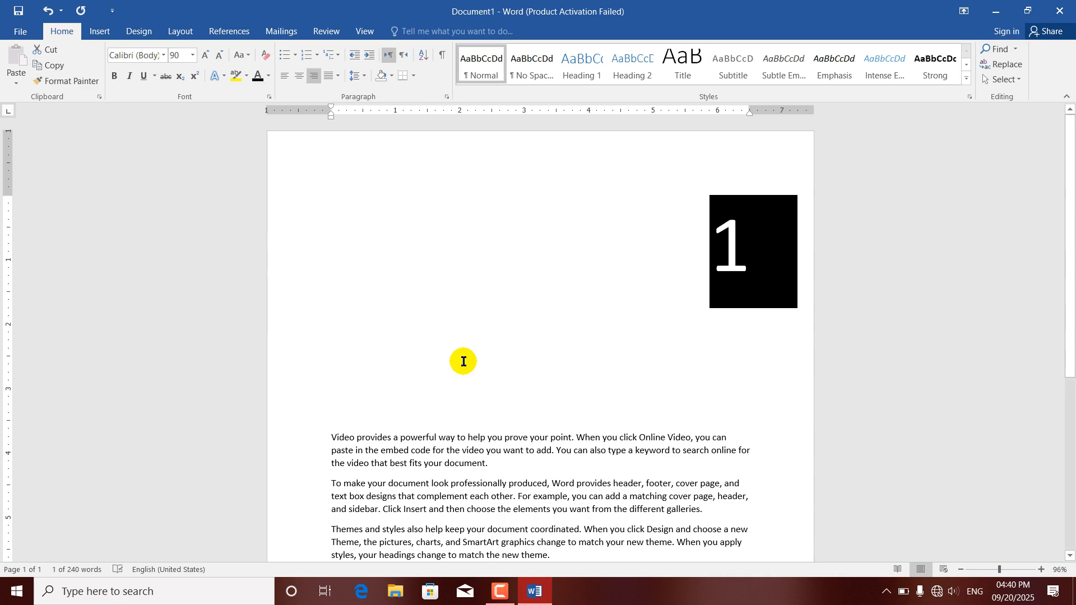
# Set the selected 1 to the Proportional Lining number style, followed by Proportional Old-style for comparison.
pyautogui.click(217, 75)
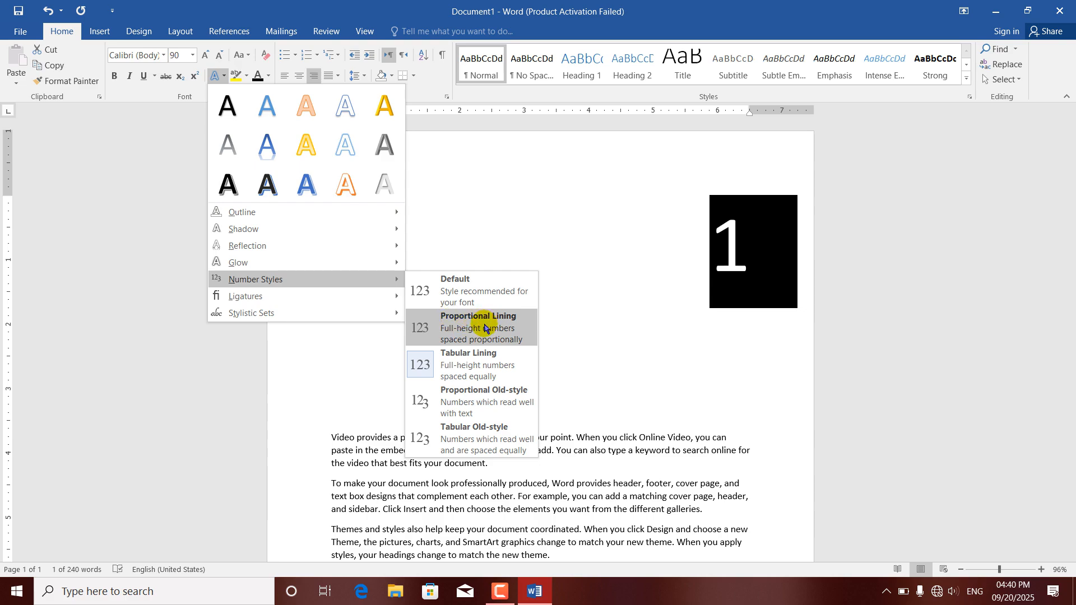
pyautogui.click(436, 329)
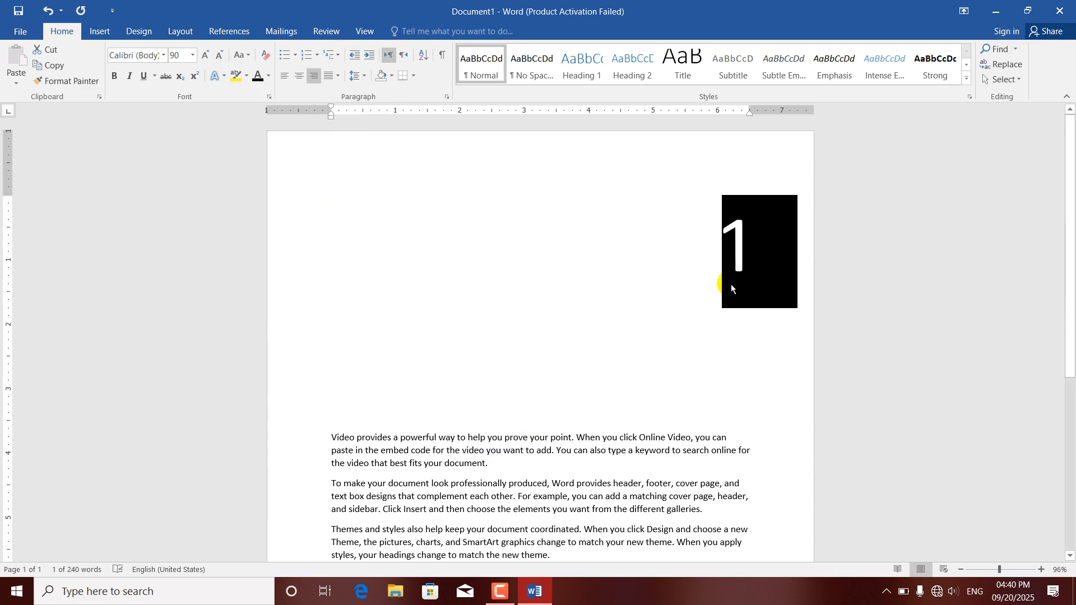
pyautogui.click(220, 75)
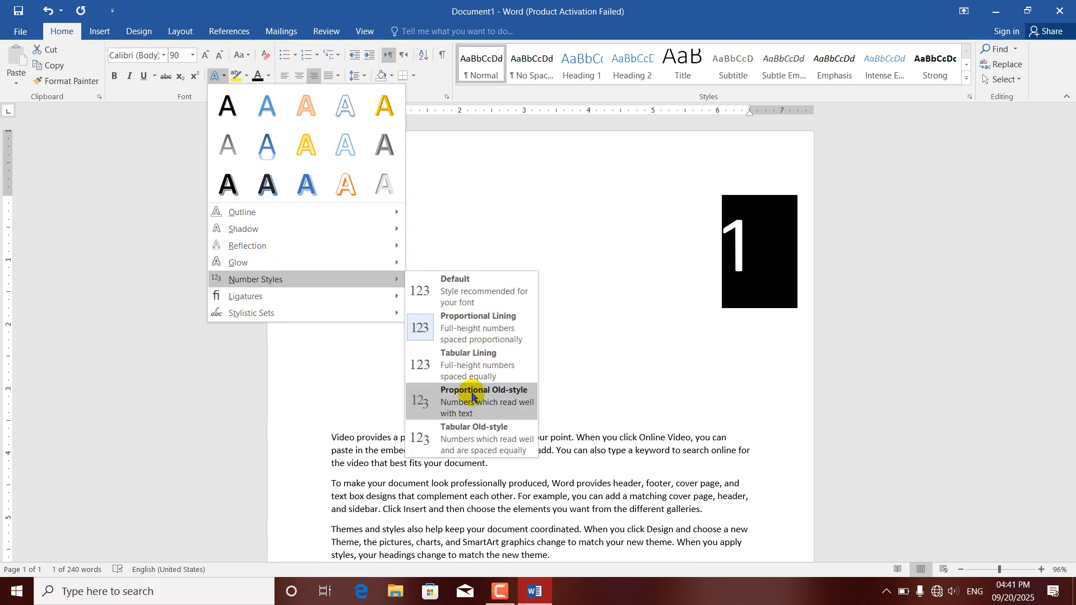
pyautogui.click(469, 403)
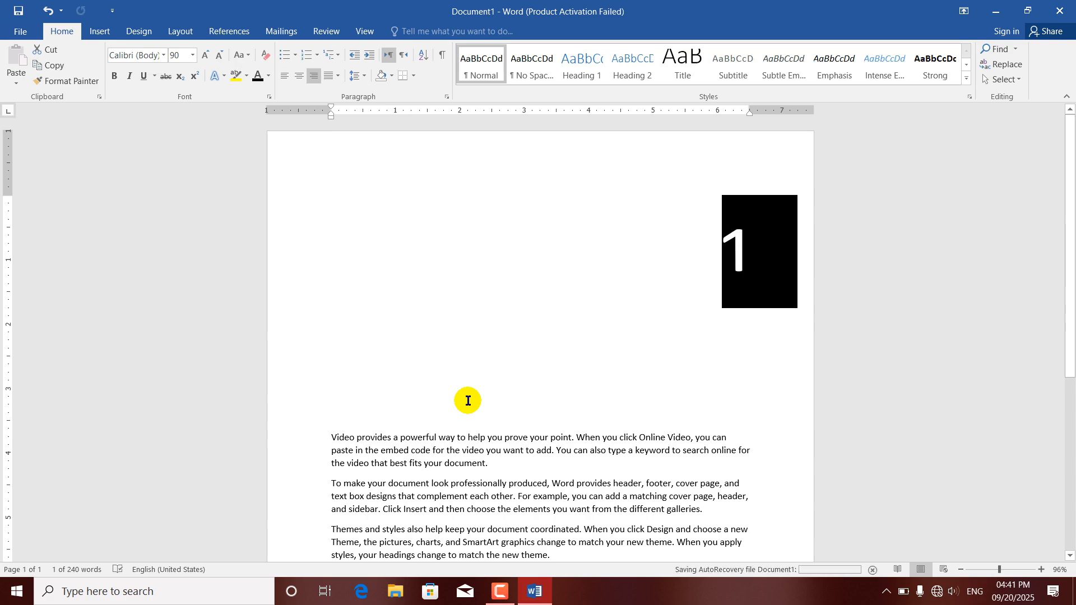
# Change the number style of the selected large 1 to Tabular Old-style.
pyautogui.click(224, 77)
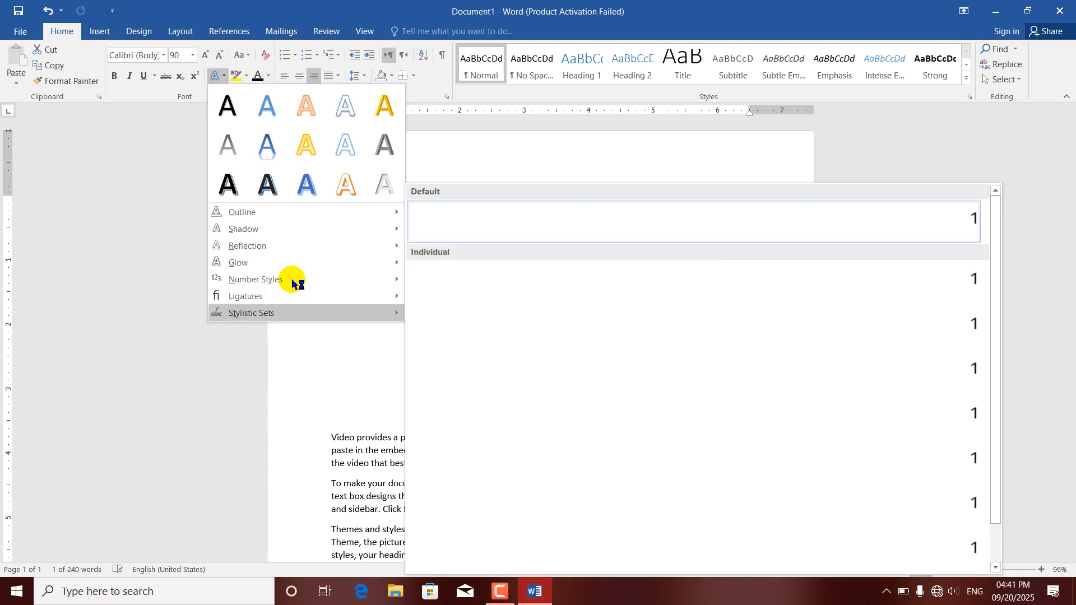
pyautogui.moveTo(269, 278)
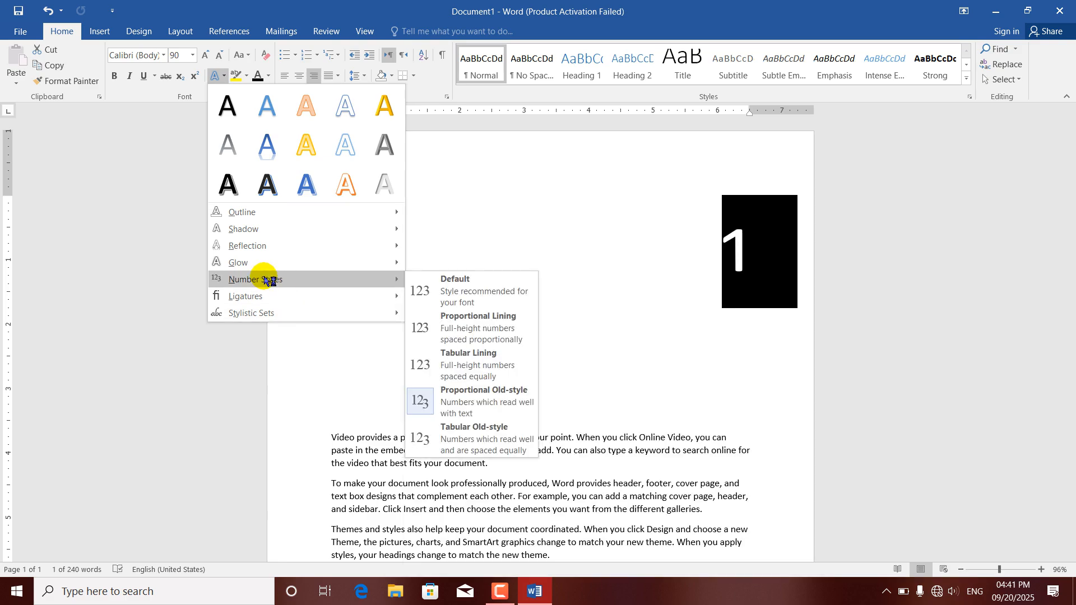
pyautogui.click(474, 432)
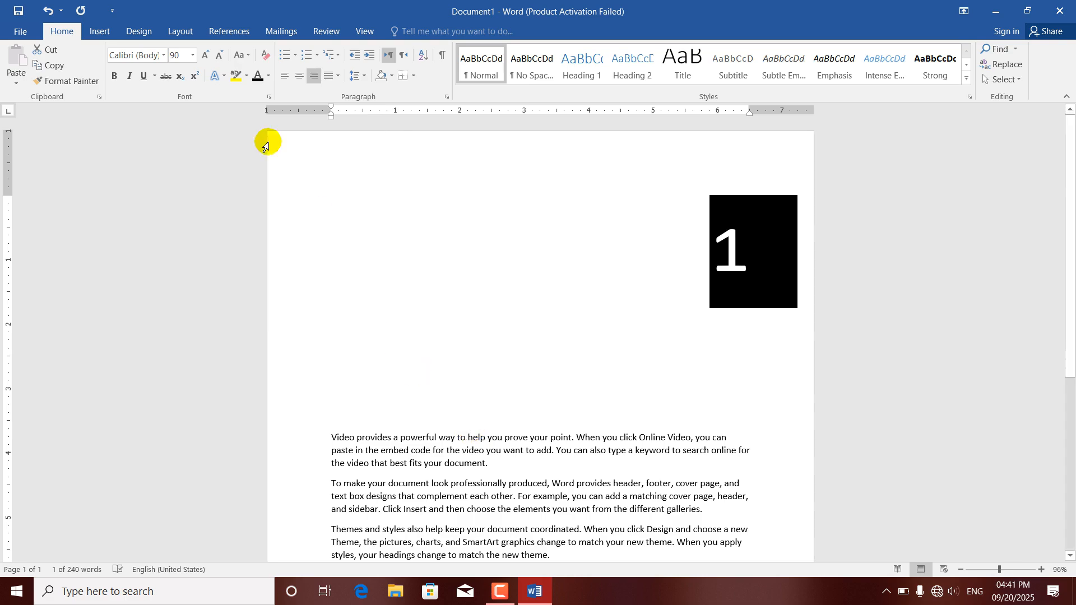
# Review the Ligatures options available for the selected 1, from None to All Ligatures, without applying any.
pyautogui.click(224, 80)
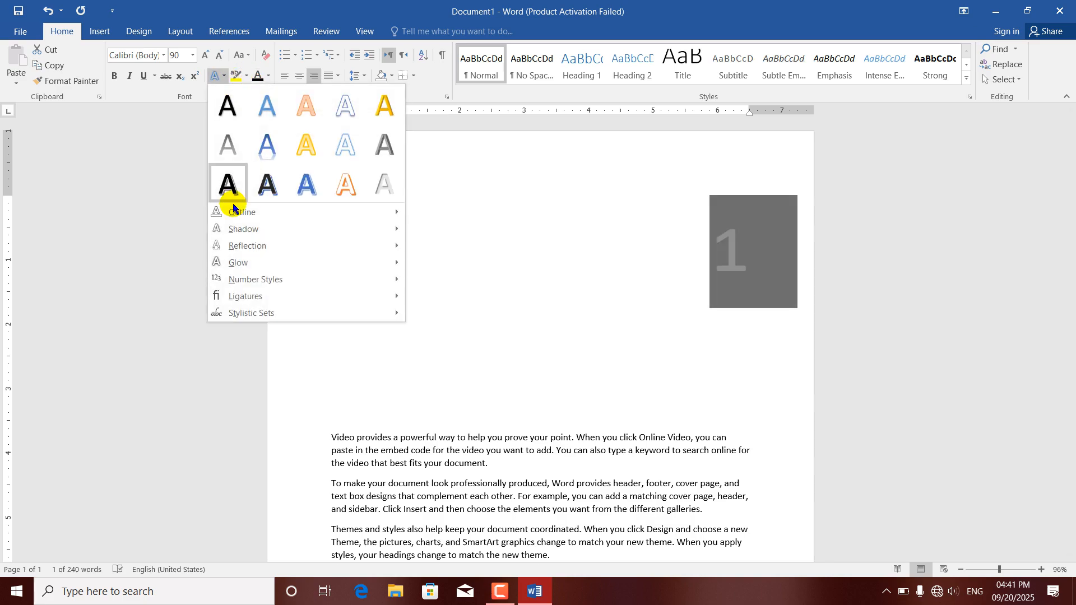
pyautogui.moveTo(255, 298)
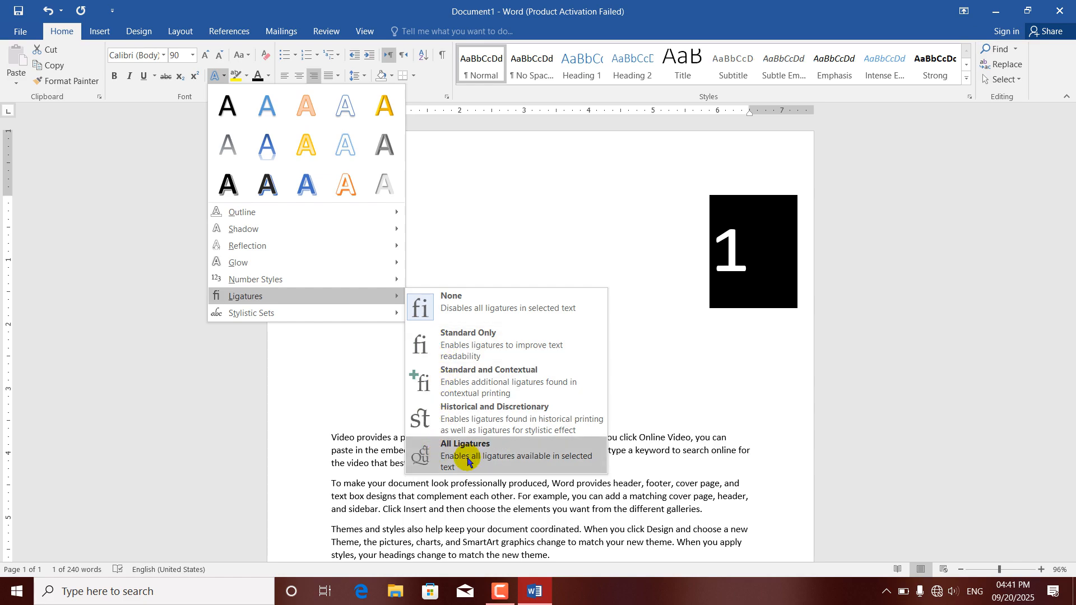
pyautogui.click(645, 380)
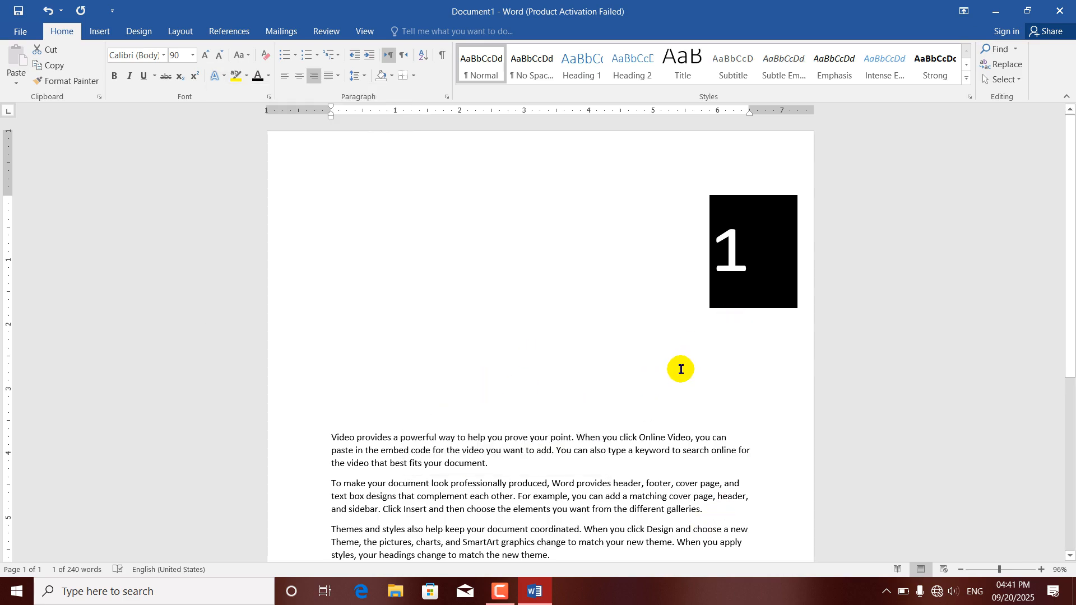
# Delete the large 1 and enlarge all the body paragraphs to 22 pt.
pyautogui.press('BackSpace')
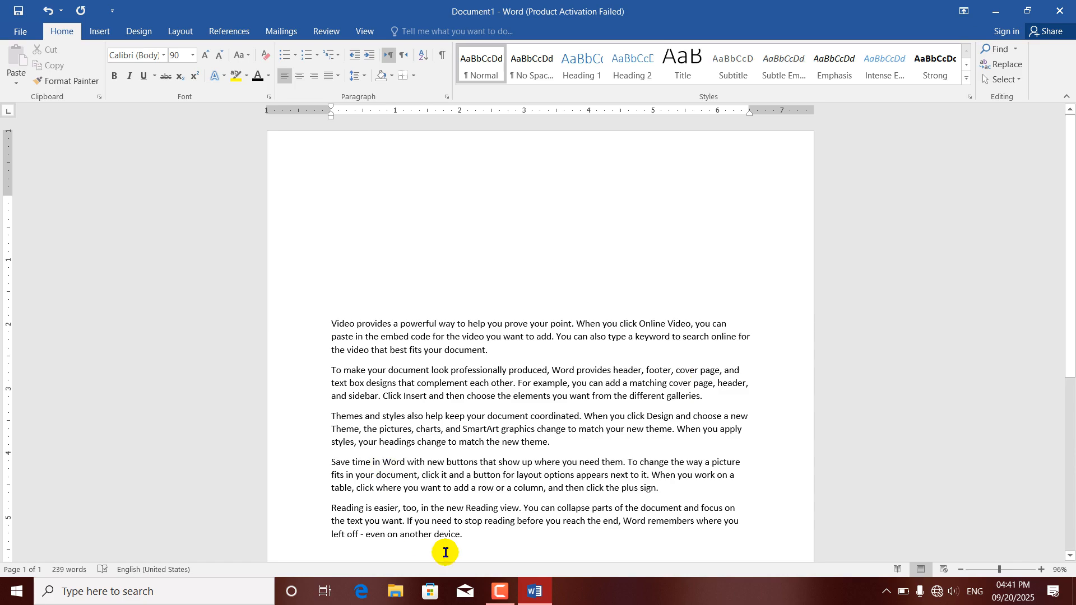
pyautogui.moveTo(468, 537); pyautogui.dragTo(330, 324)
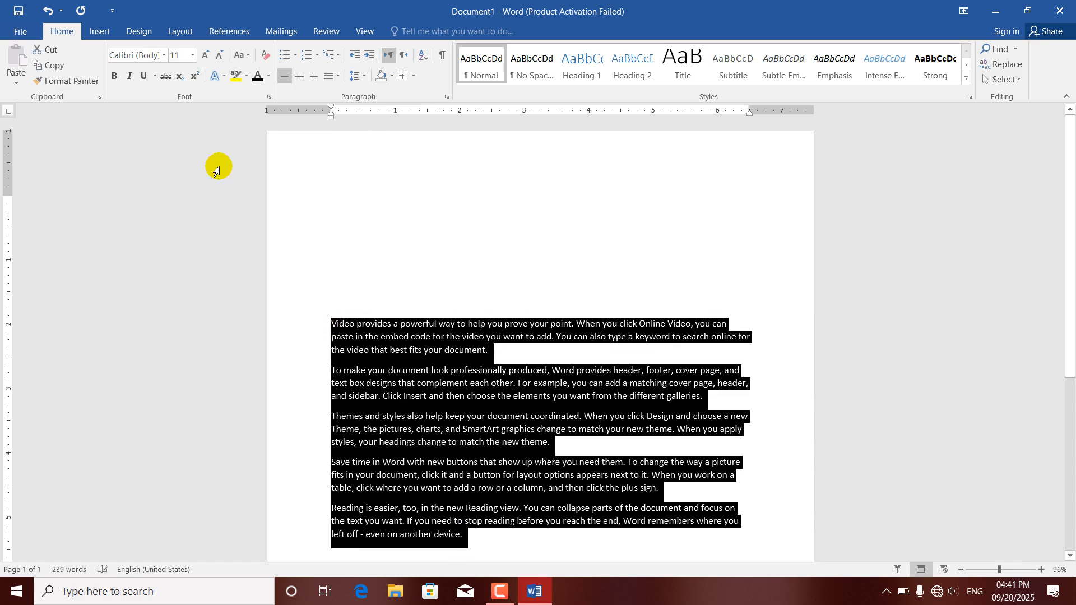
pyautogui.click(211, 55)
pyautogui.click(212, 55)
pyautogui.click(212, 55)
pyautogui.click(211, 55)
pyautogui.click(211, 55)
pyautogui.click(211, 54)
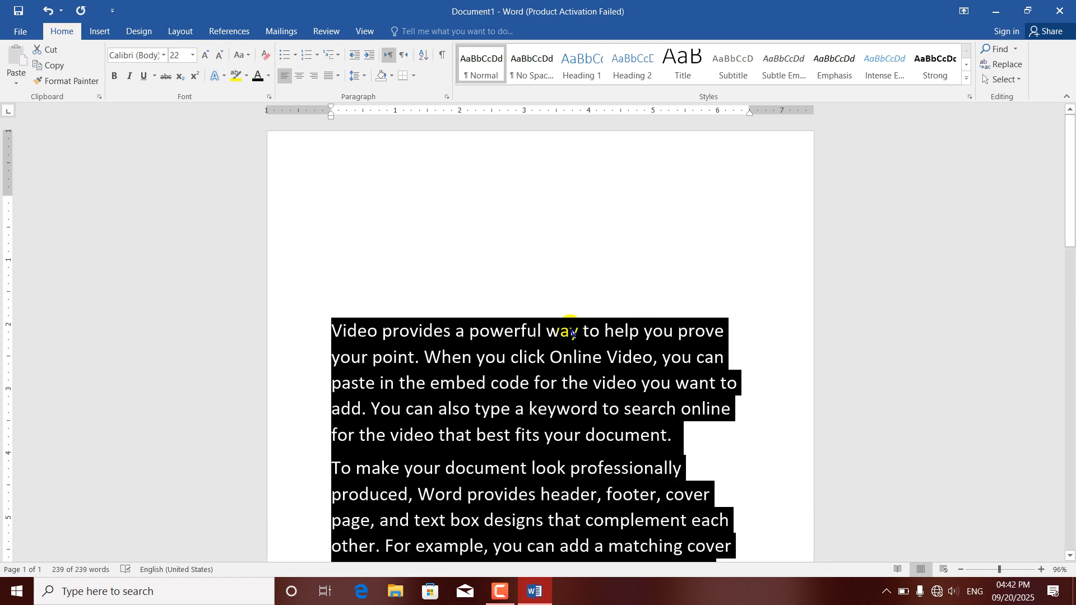
# Remove the oversized blank space above the first paragraph.
pyautogui.click(420, 289)
pyautogui.press('BackSpace')
pyautogui.press('BackSpace')
pyautogui.press('BackSpace')
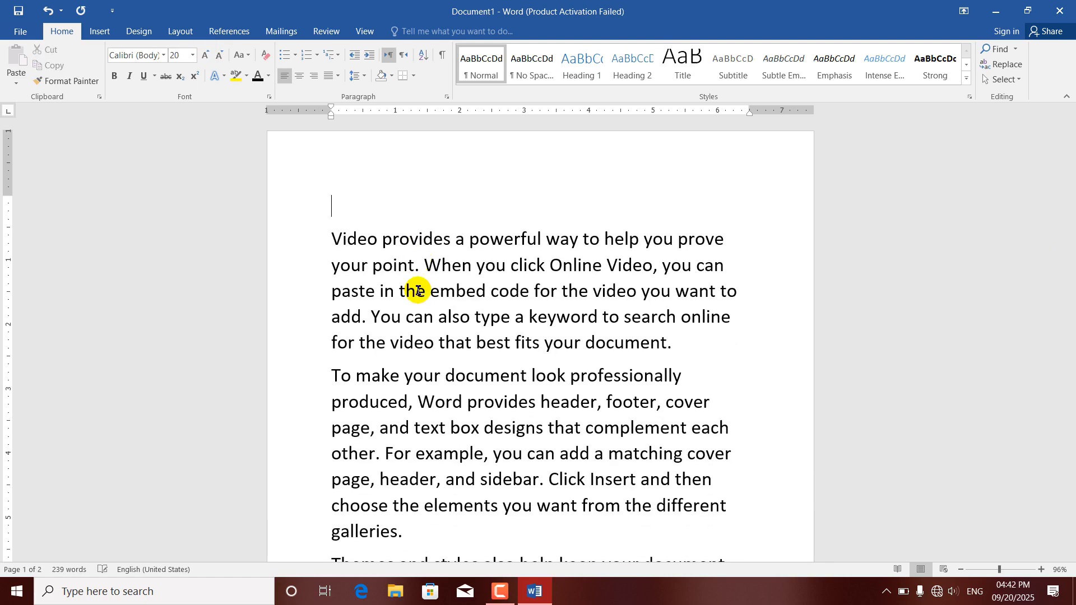
# Apply Standard Only ligatures to the entire document and look through the paragraphs for joined letters.
pyautogui.hotkey('ctrl', 'a')
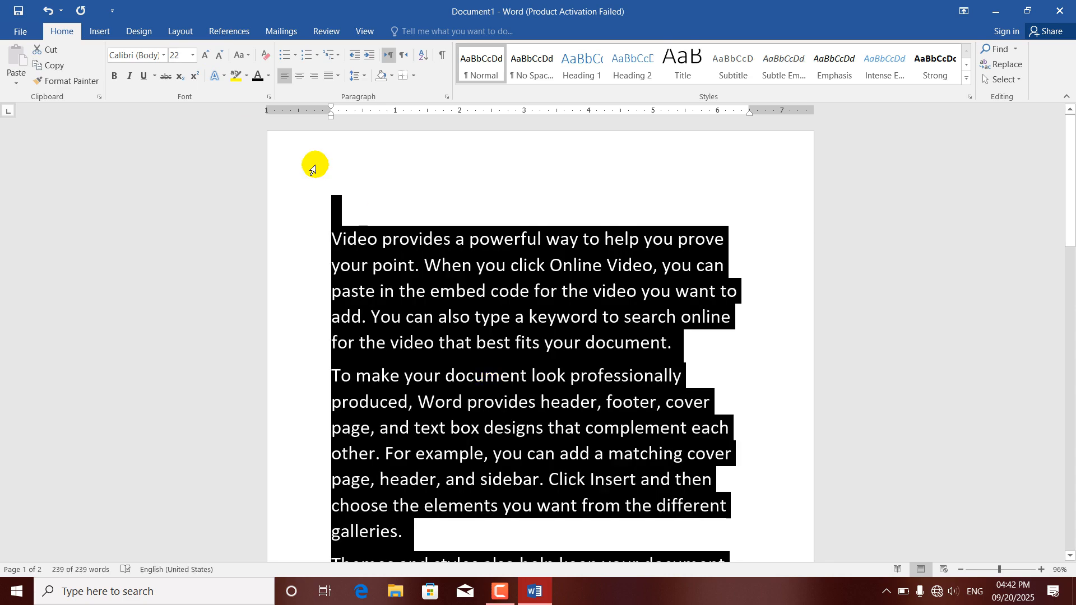
pyautogui.click(222, 77)
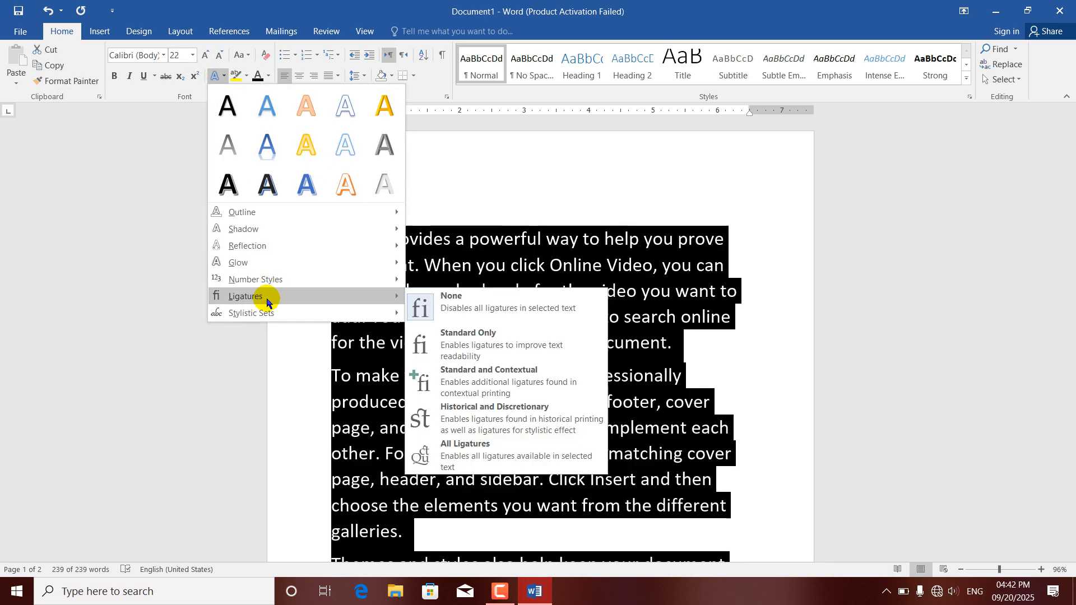
pyautogui.click(456, 348)
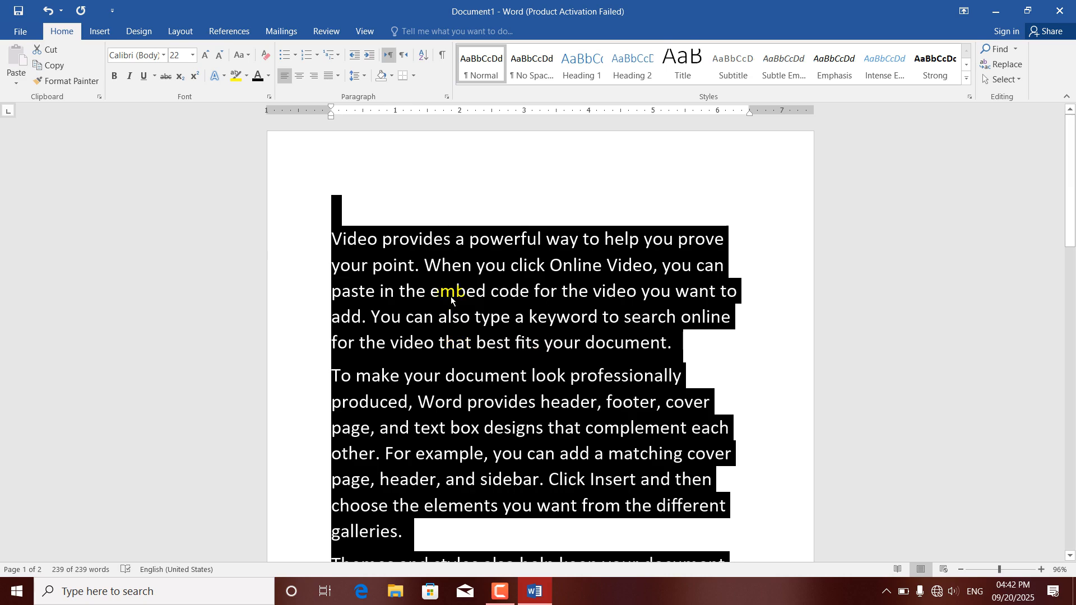
pyautogui.moveTo(1070, 223); pyautogui.dragTo(1073, 315)
pyautogui.click(575, 292)
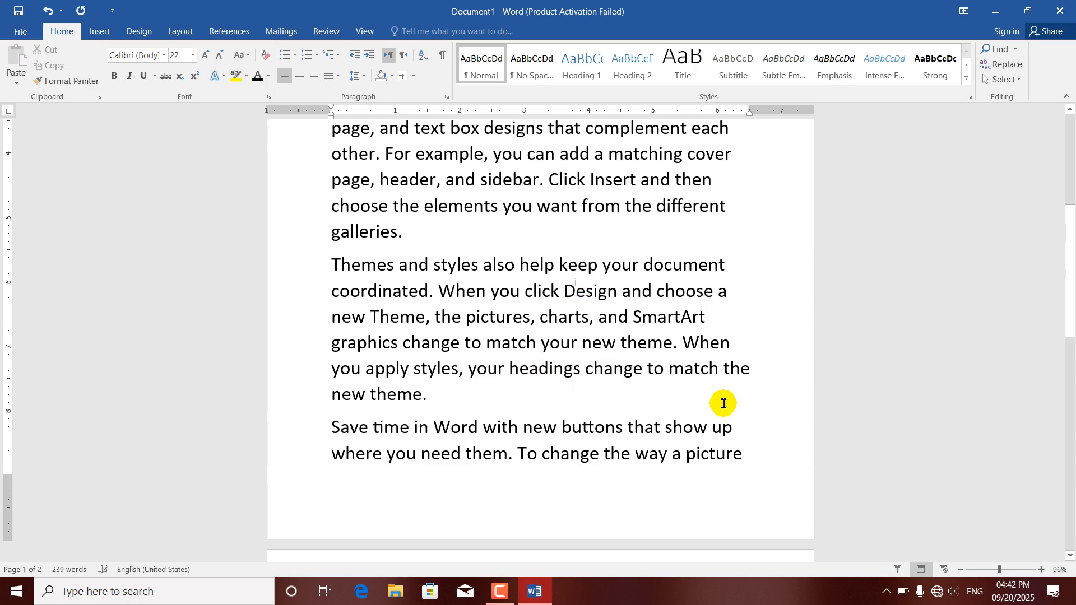
pyautogui.moveTo(1074, 303); pyautogui.dragTo(1073, 225)
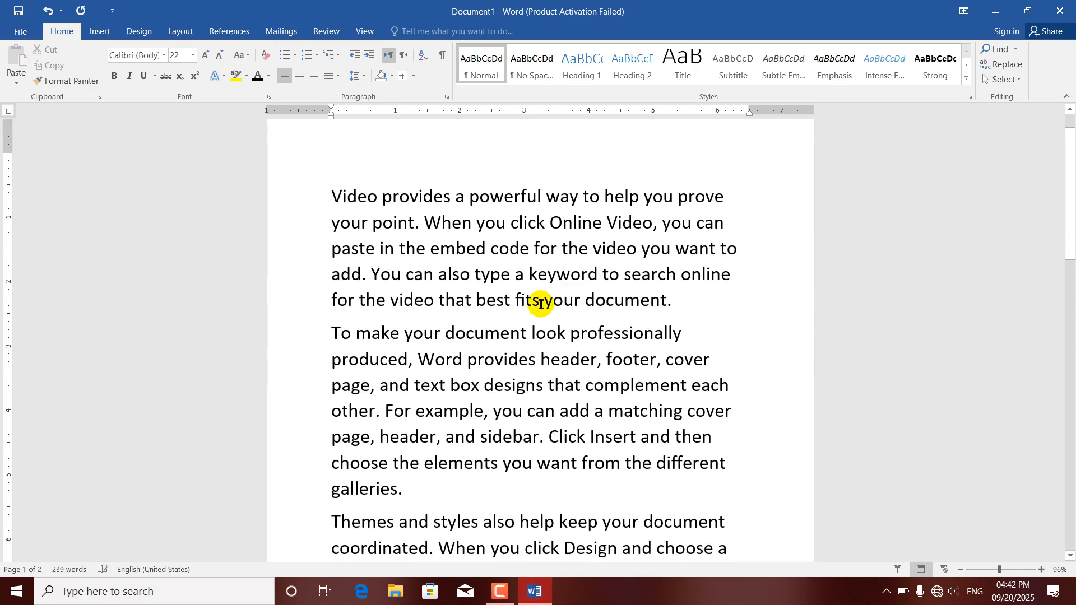
# Enlarge the word "fits" in the first paragraph to 80 pt and deselect it.
pyautogui.moveTo(521, 303); pyautogui.dragTo(511, 301)
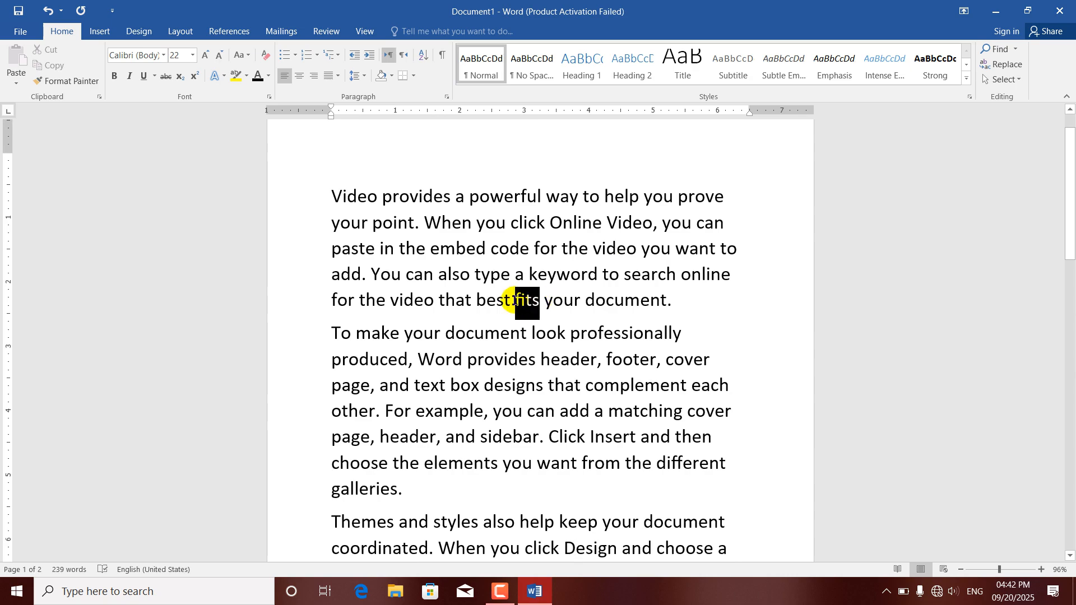
pyautogui.click(206, 54)
pyautogui.click(206, 54)
pyautogui.click(206, 54)
pyautogui.click(206, 54)
pyautogui.click(206, 54)
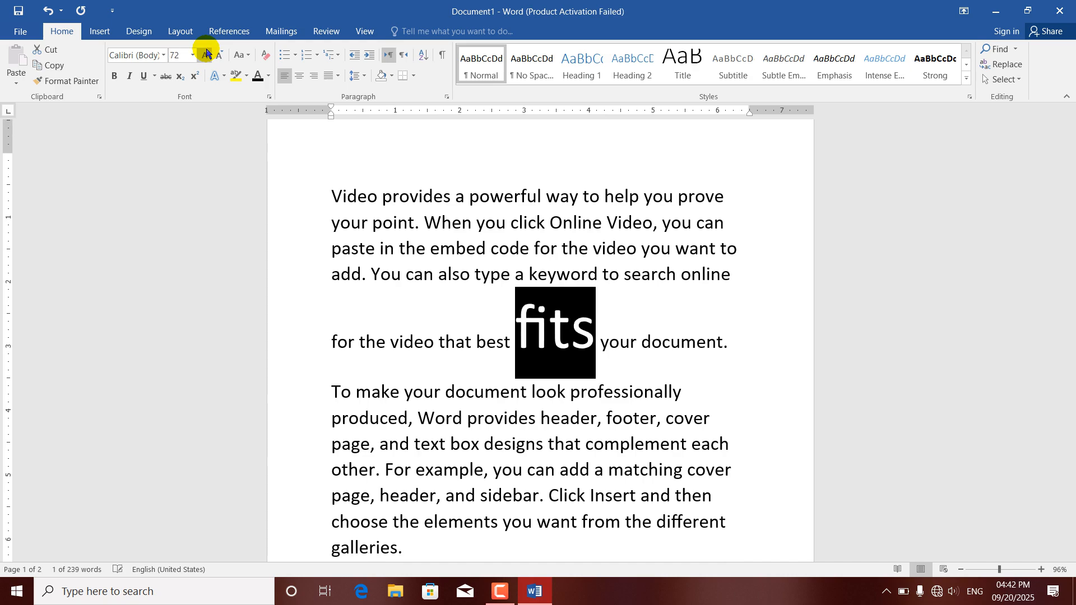
pyautogui.click(207, 54)
pyautogui.click(207, 53)
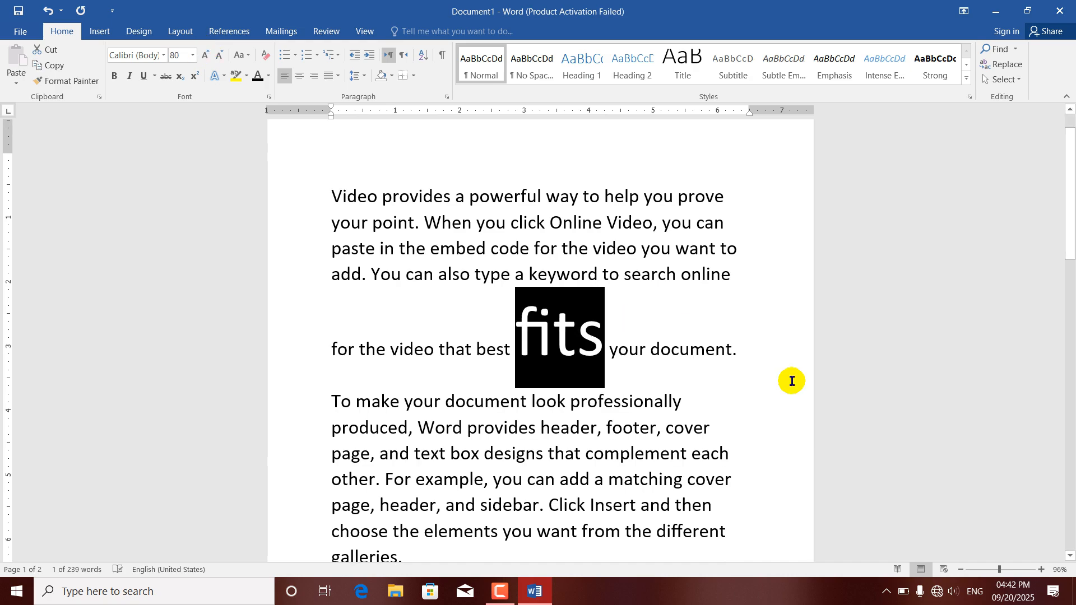
pyautogui.click(522, 367)
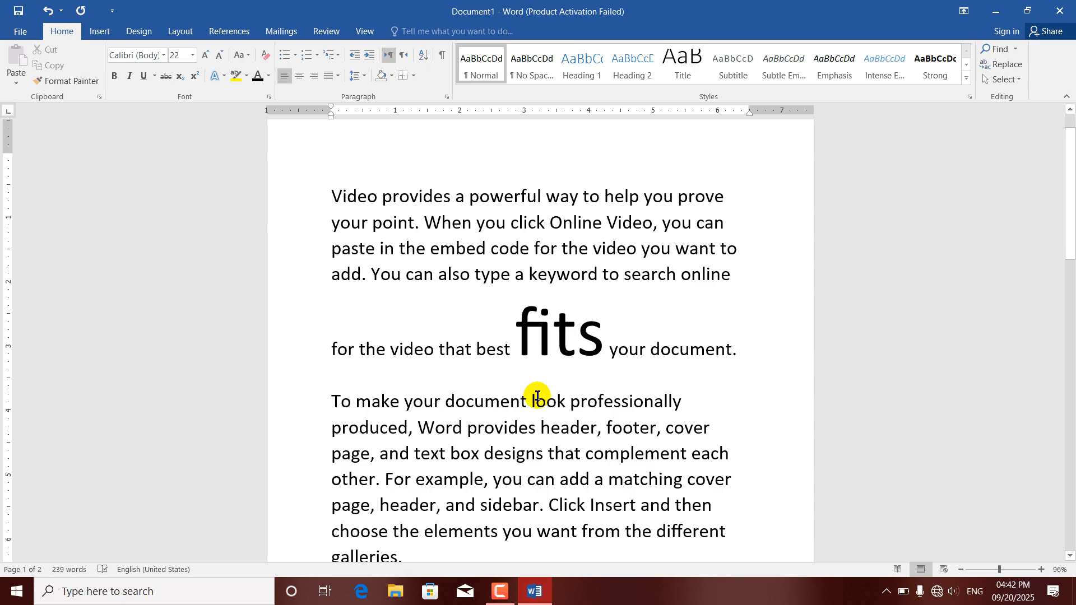
# Switch the ligatures of the entire document to Standard and Contextual.
pyautogui.hotkey('ctrl', 'a')
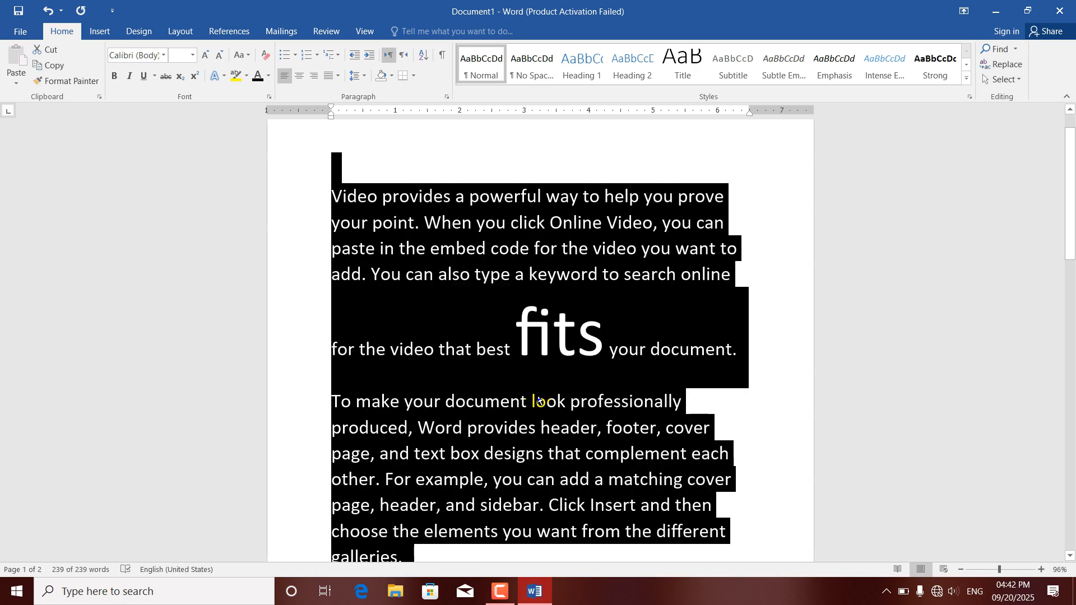
pyautogui.click(225, 81)
pyautogui.moveTo(247, 295)
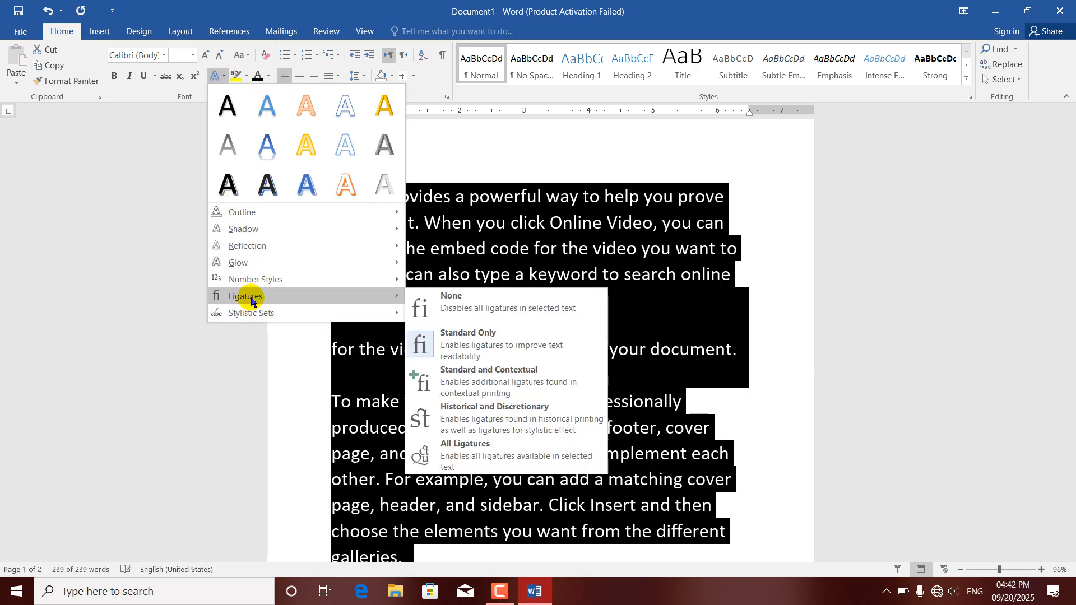
pyautogui.click(454, 386)
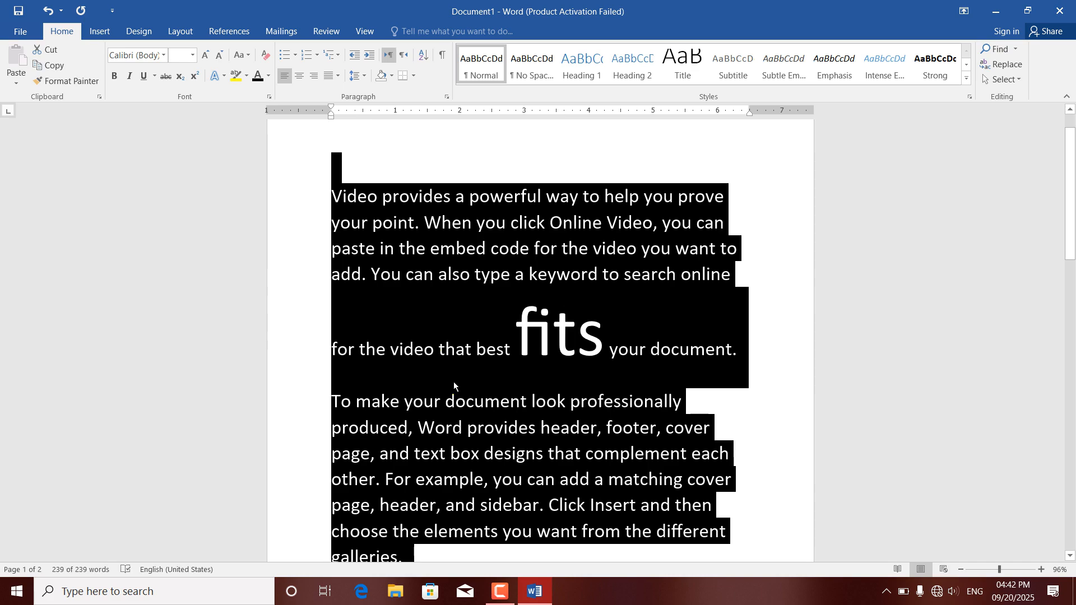
# Apply Historical and Discretionary ligatures to the entire document and inspect the joined "ch" letters in "matching" and "search".
pyautogui.click(224, 76)
pyautogui.moveTo(271, 294)
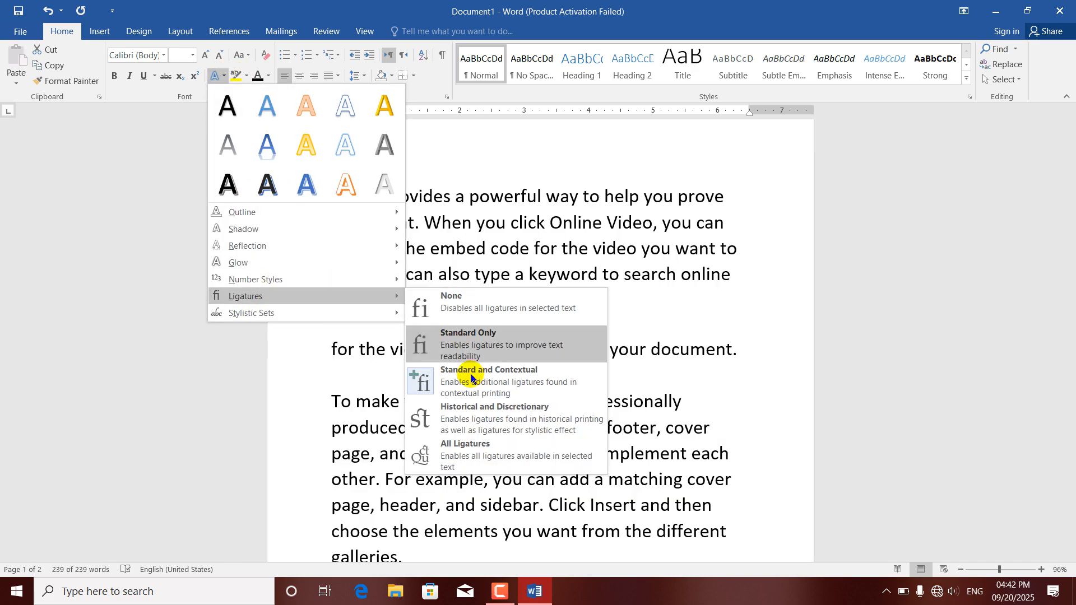
pyautogui.click(462, 418)
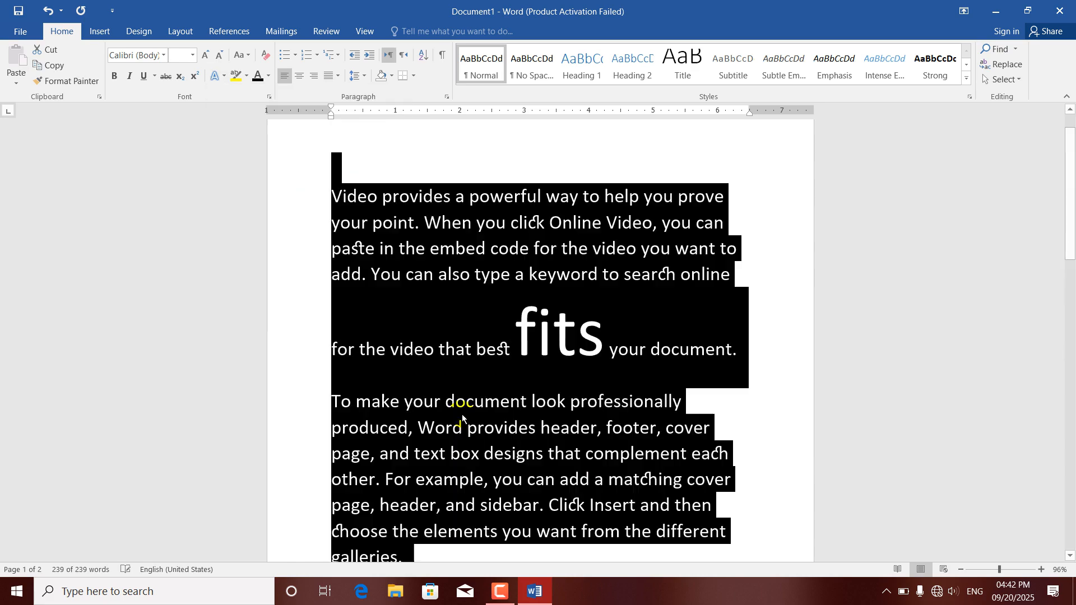
pyautogui.click(643, 485)
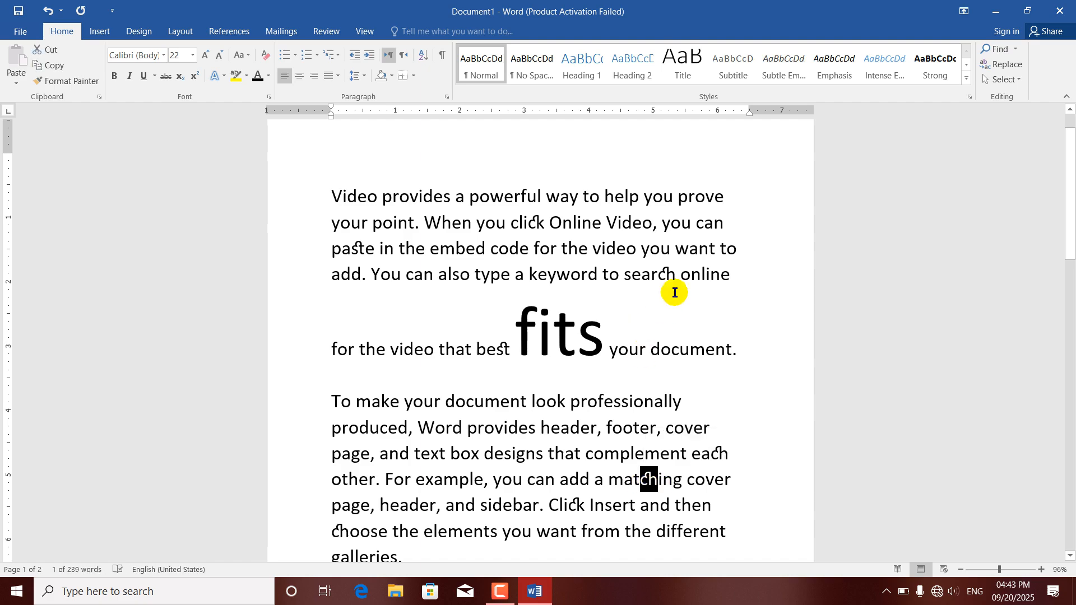
pyautogui.click(675, 275)
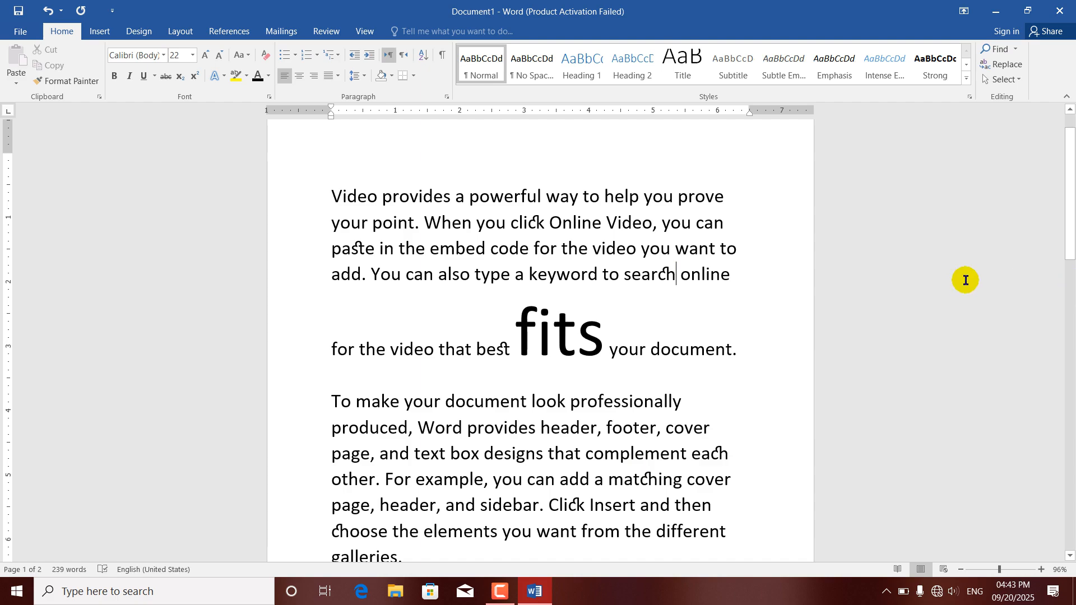
# Enlarge the joined "st" of "best" to 80 pt and compare it with the "fi" in "fits".
pyautogui.moveTo(502, 345); pyautogui.dragTo(511, 346)
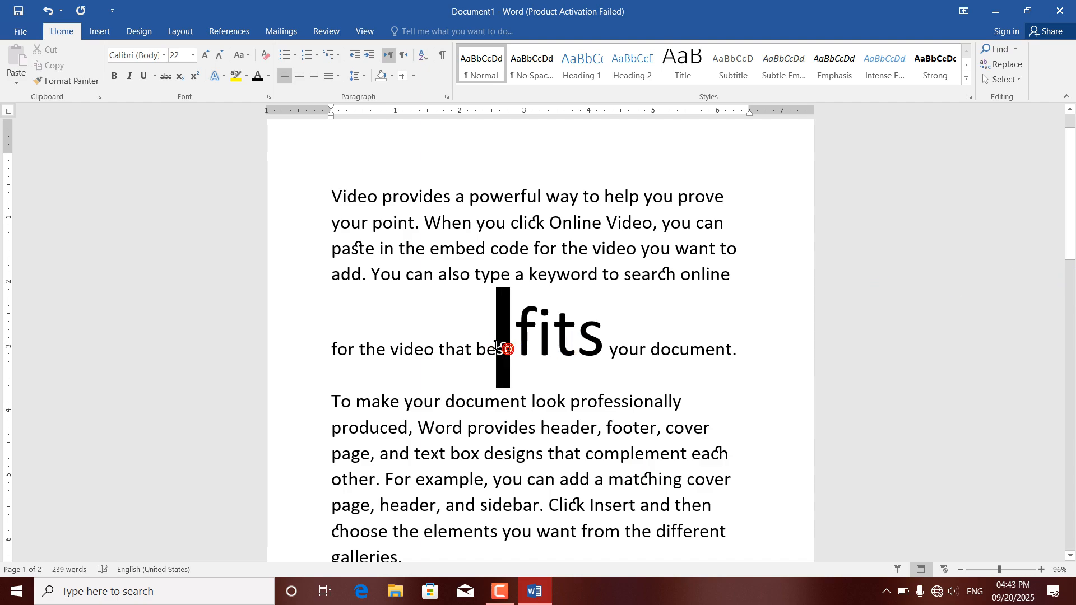
pyautogui.click(206, 54)
pyautogui.click(206, 54)
pyautogui.click(206, 55)
pyautogui.click(206, 55)
pyautogui.click(207, 56)
pyautogui.click(207, 56)
pyautogui.click(207, 57)
pyautogui.moveTo(1071, 196)
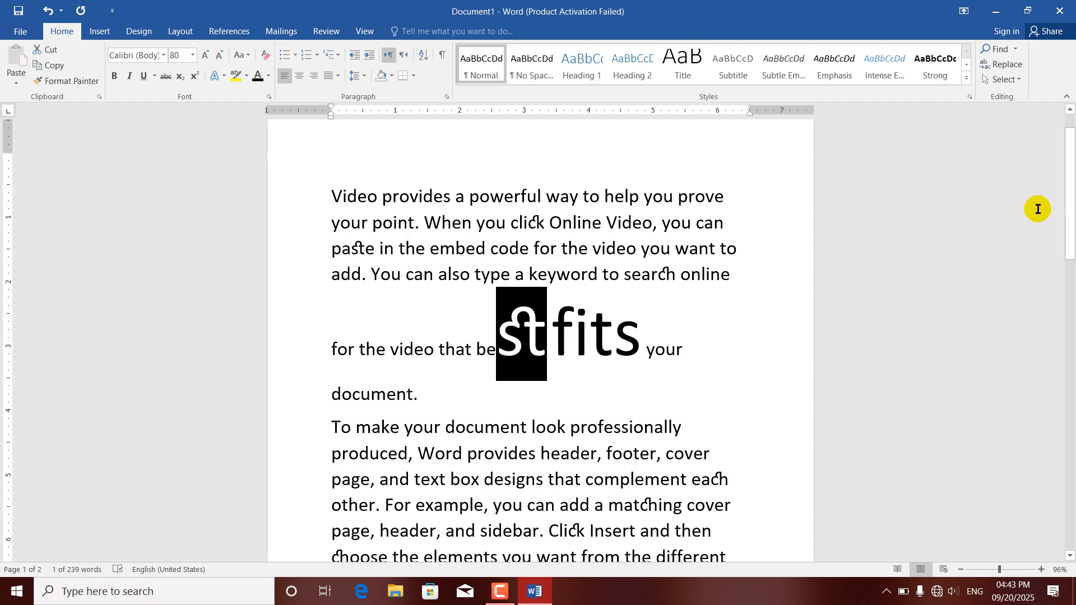
pyautogui.scroll(-1, 1072, 187)
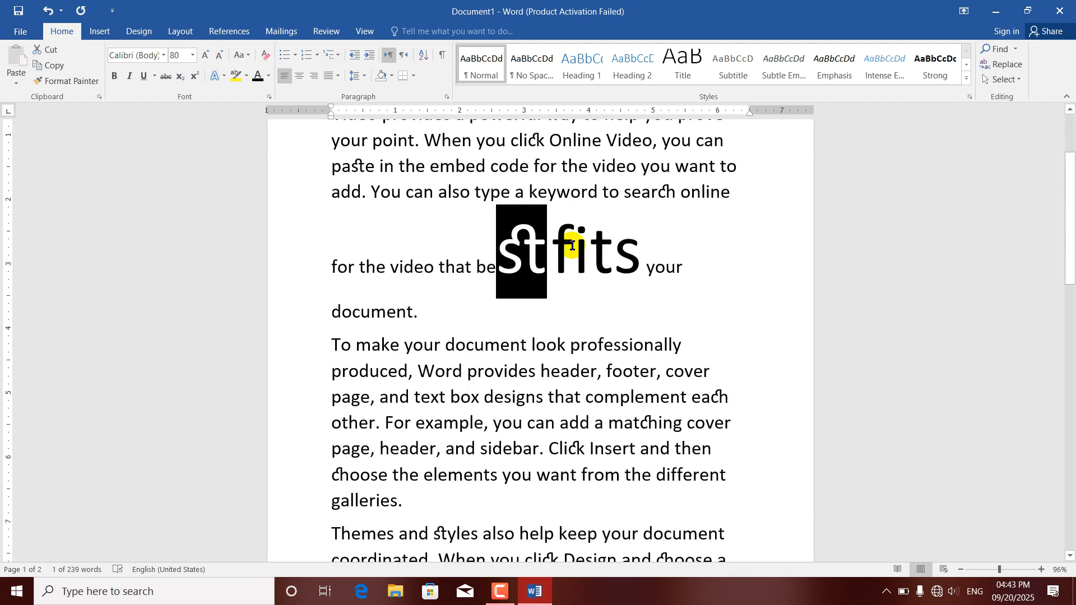
pyautogui.moveTo(588, 245); pyautogui.dragTo(557, 244)
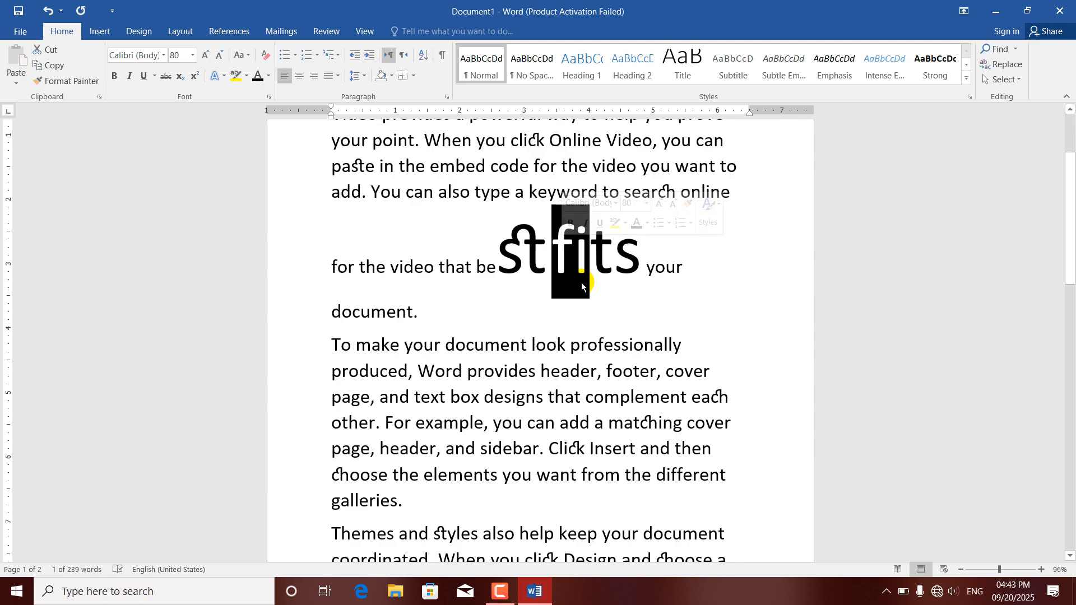
pyautogui.click(595, 292)
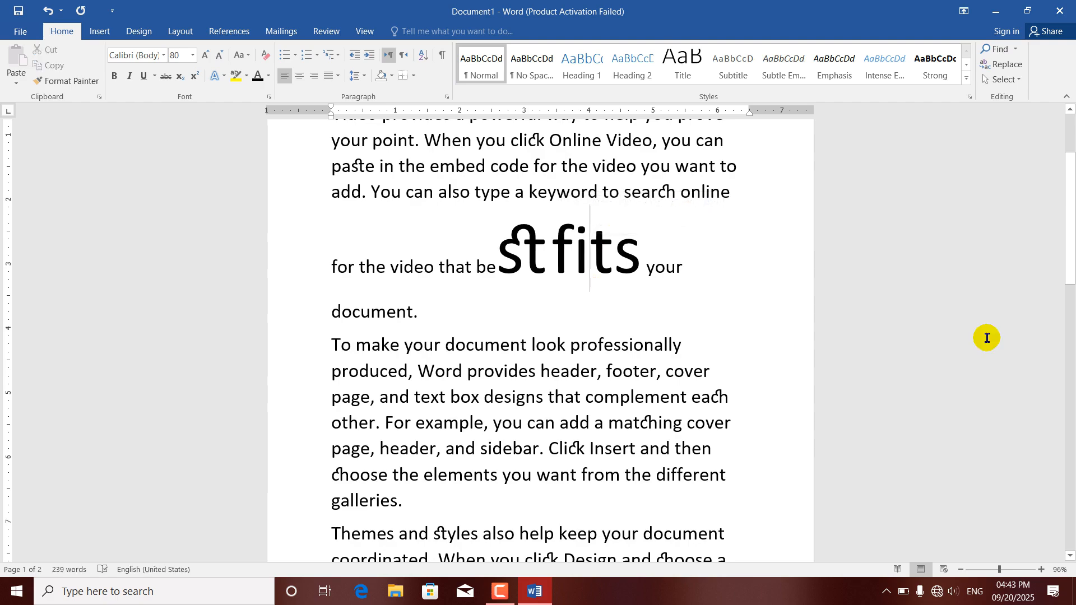
# Enlarge the joined "ck" of "click" in the Themes and styles paragraph to 48 pt and deselect it.
pyautogui.moveTo(1073, 238); pyautogui.dragTo(1071, 302)
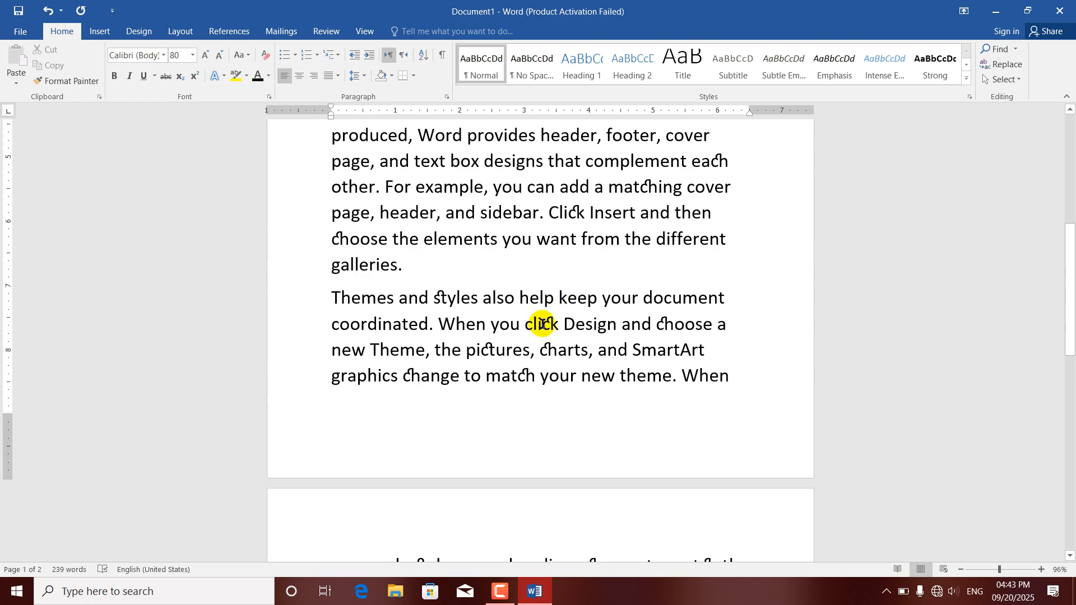
pyautogui.moveTo(558, 326); pyautogui.dragTo(559, 327)
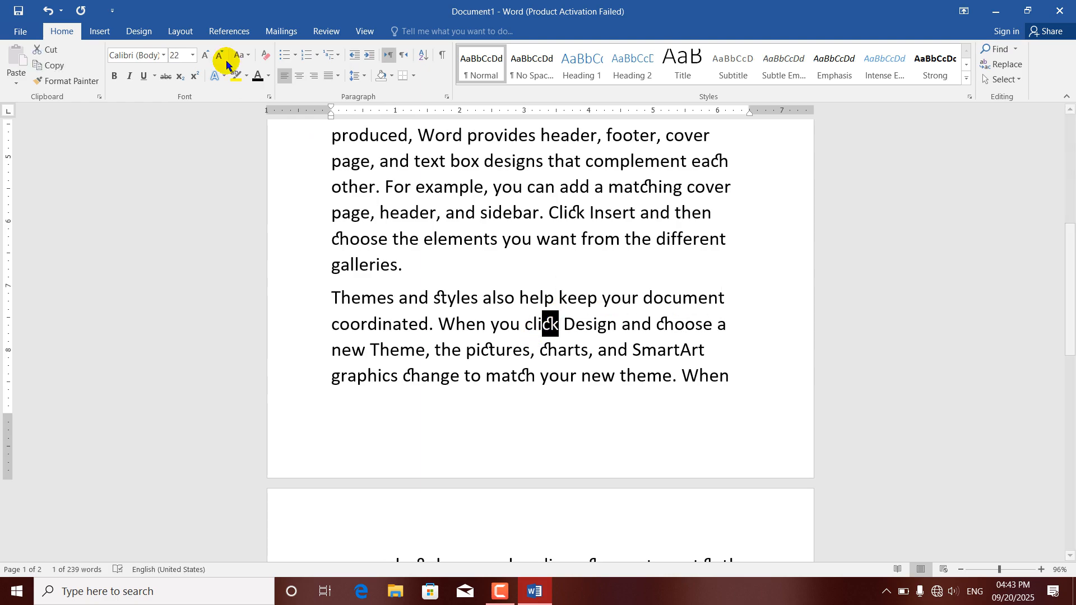
pyautogui.click(206, 54)
pyautogui.click(207, 54)
pyautogui.click(206, 54)
pyautogui.click(206, 54)
pyautogui.click(206, 54)
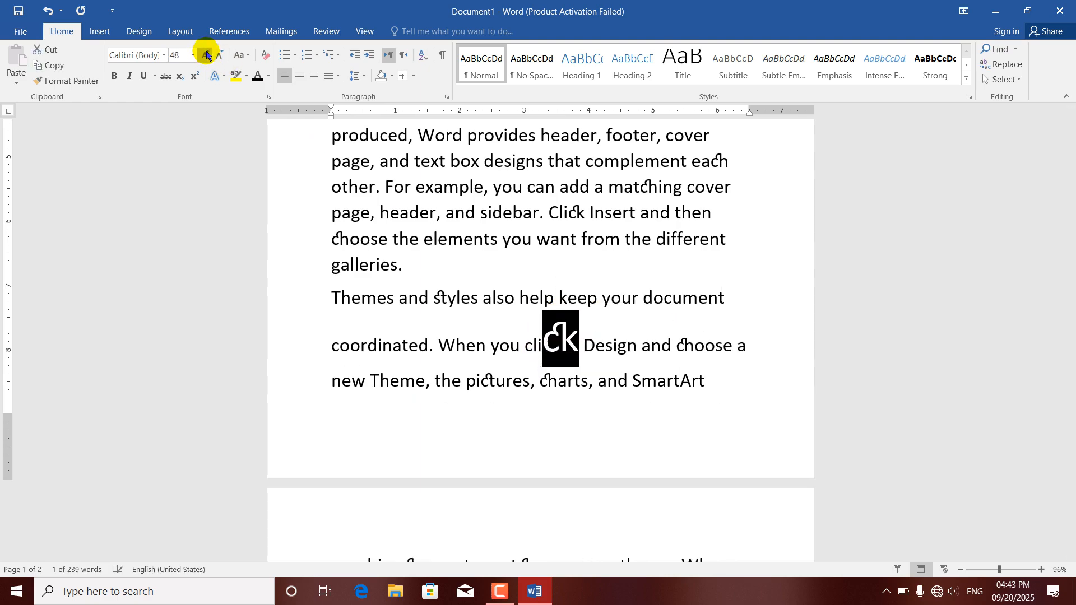
pyautogui.click(563, 331)
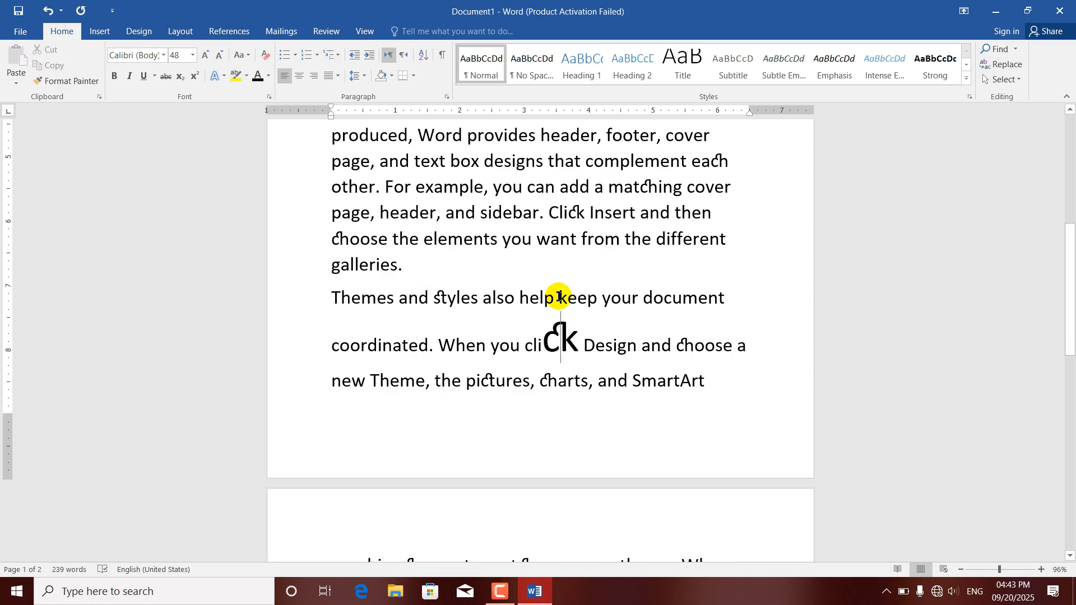
# Apply All Ligatures to the text of the entire document.
pyautogui.hotkey('ctrl', 'a')
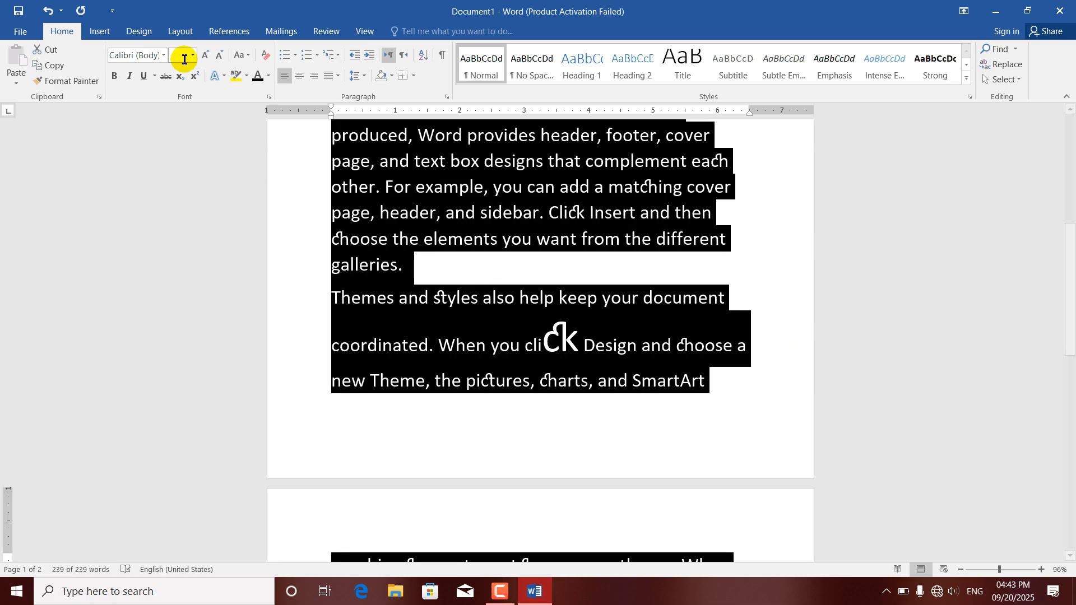
pyautogui.click(225, 78)
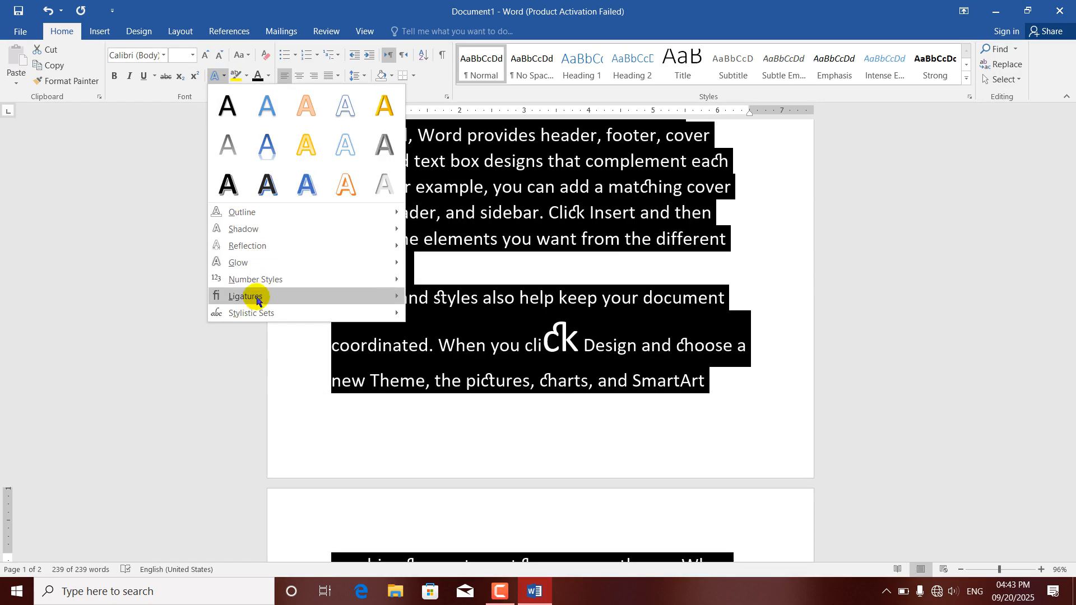
pyautogui.moveTo(247, 296)
pyautogui.click(436, 447)
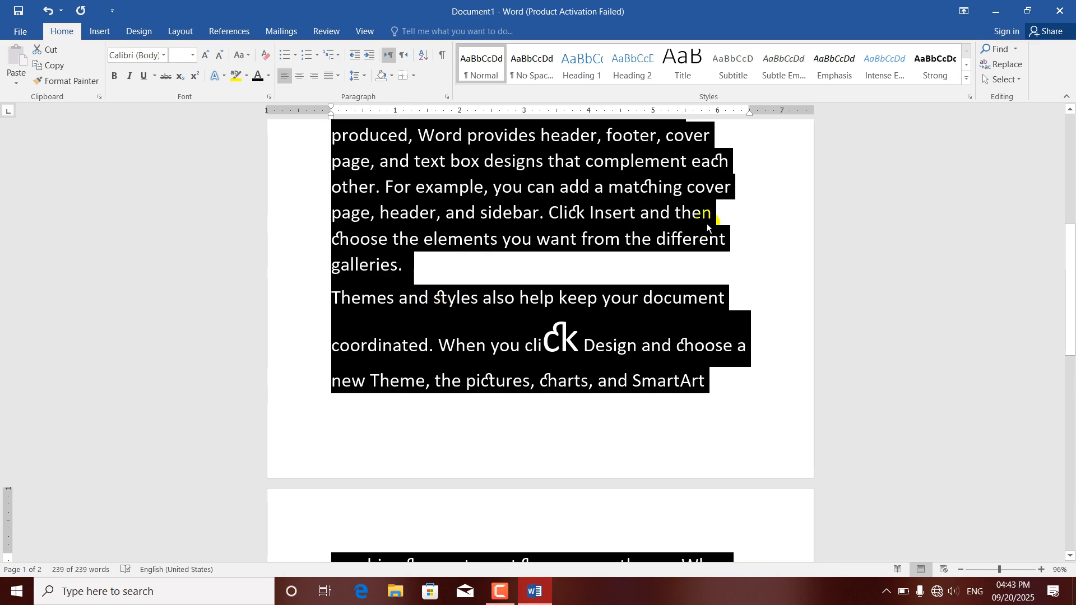
# Set the ligatures of the entire document to None.
pyautogui.click(1072, 266)
pyautogui.moveTo(1072, 259); pyautogui.dragTo(1070, 153)
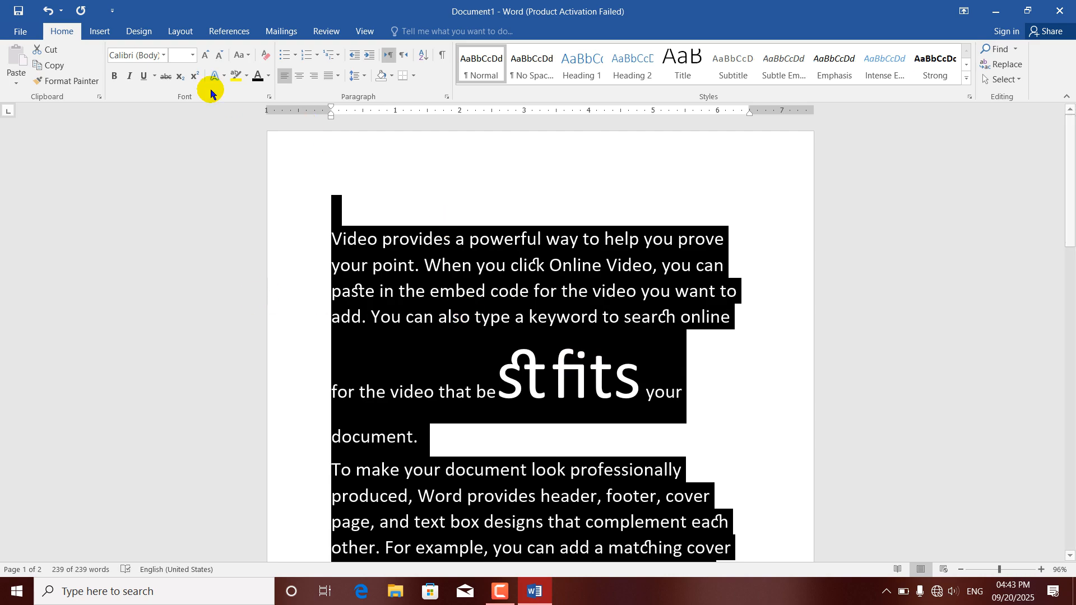
pyautogui.click(223, 80)
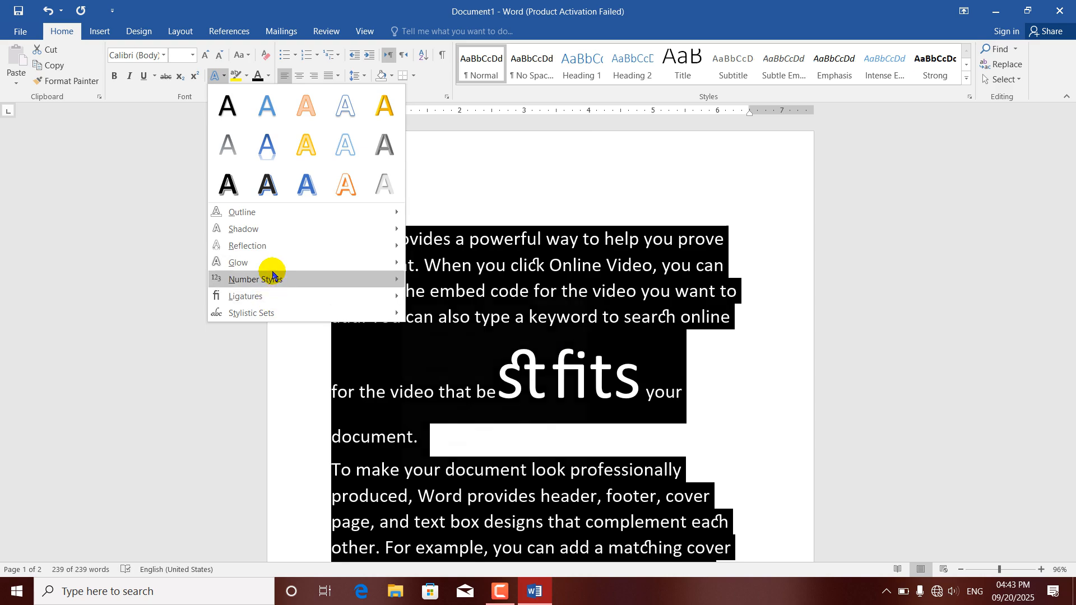
pyautogui.moveTo(269, 295)
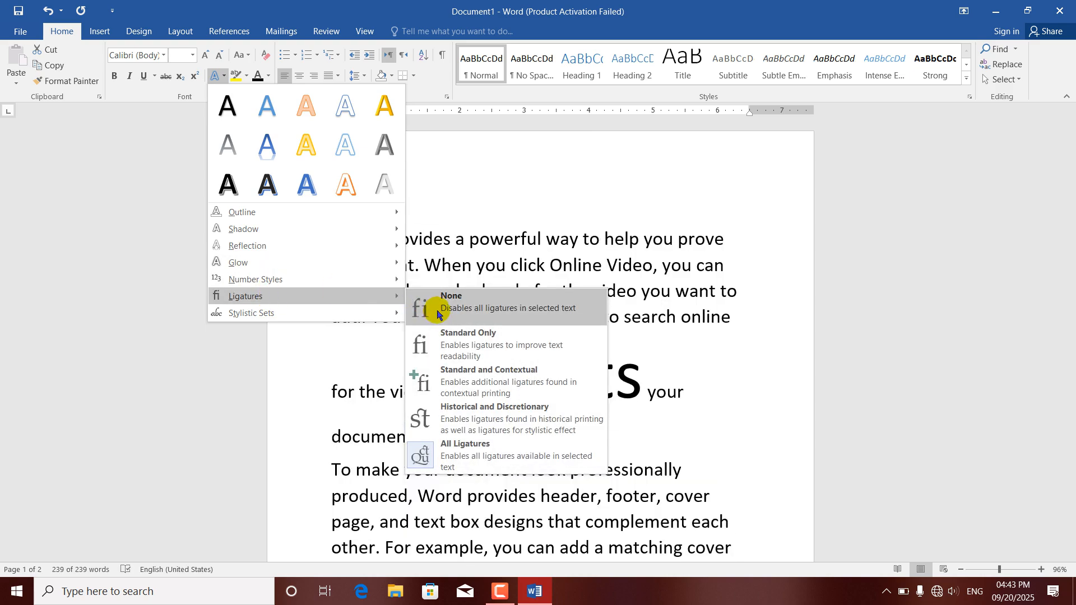
pyautogui.click(438, 314)
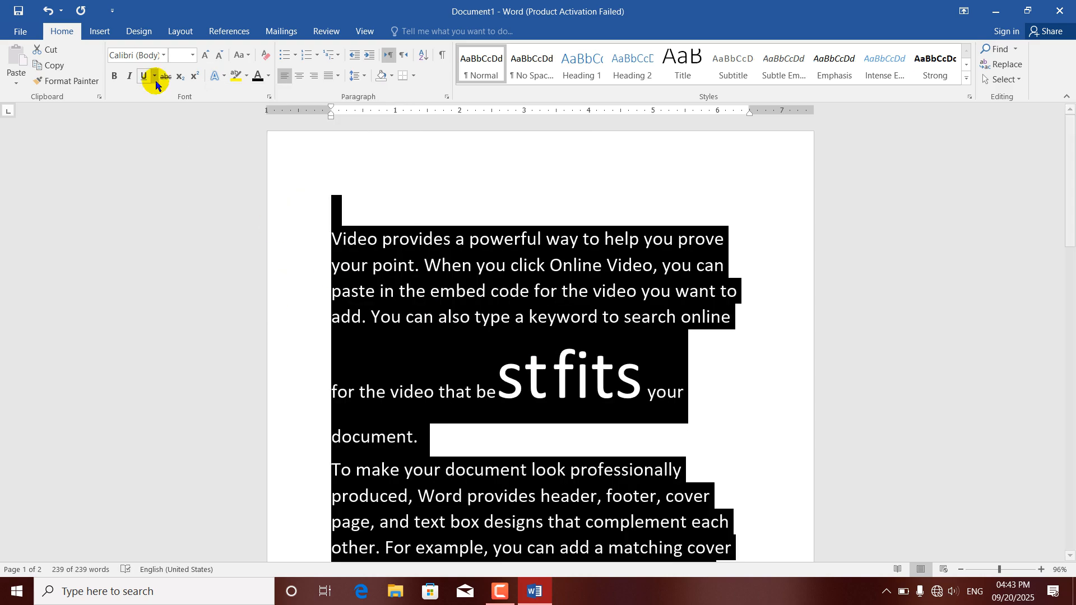
# Apply the second individual stylistic set to the entire document.
pyautogui.click(225, 80)
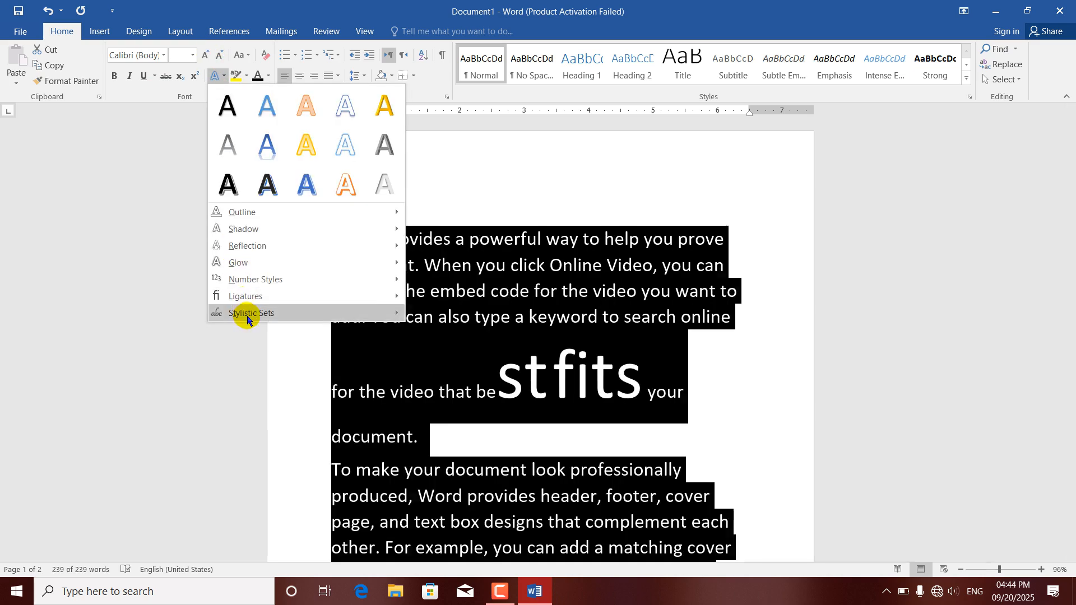
pyautogui.moveTo(247, 320)
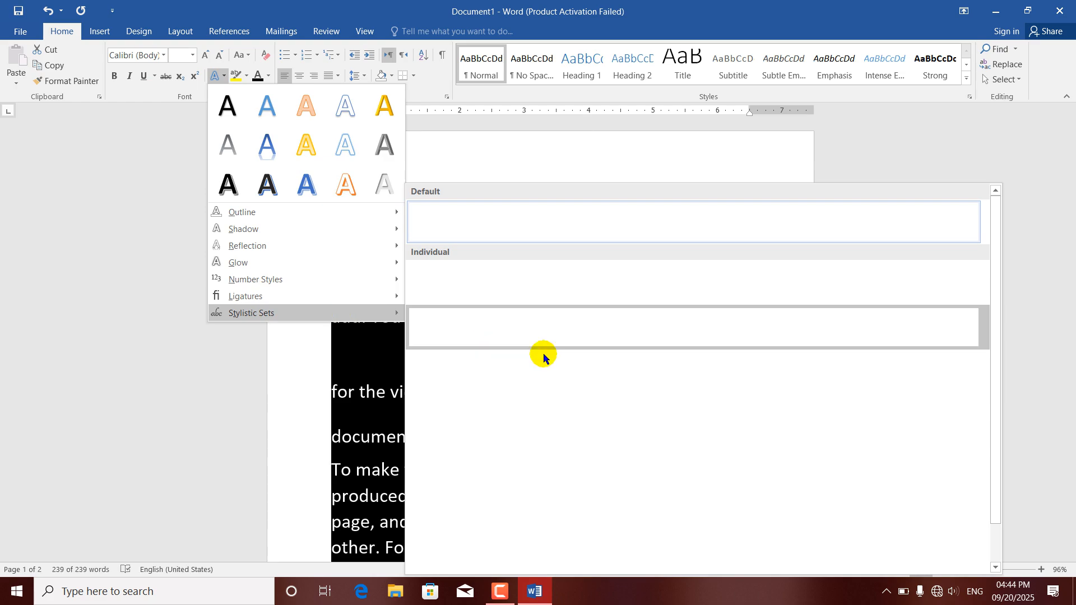
pyautogui.click(500, 324)
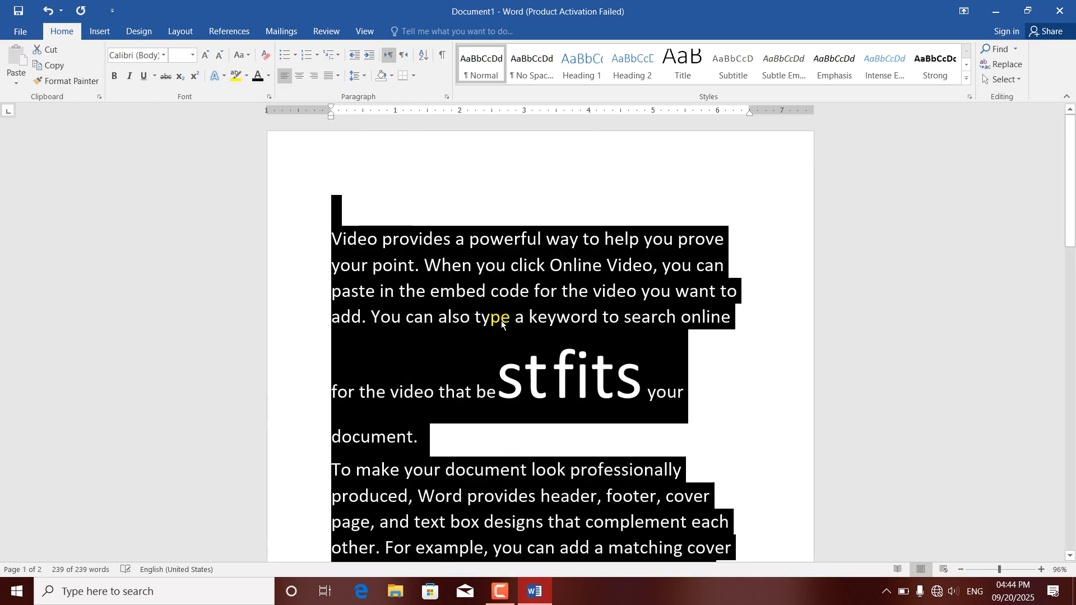
# Delete all text from the document.
pyautogui.click(505, 373)
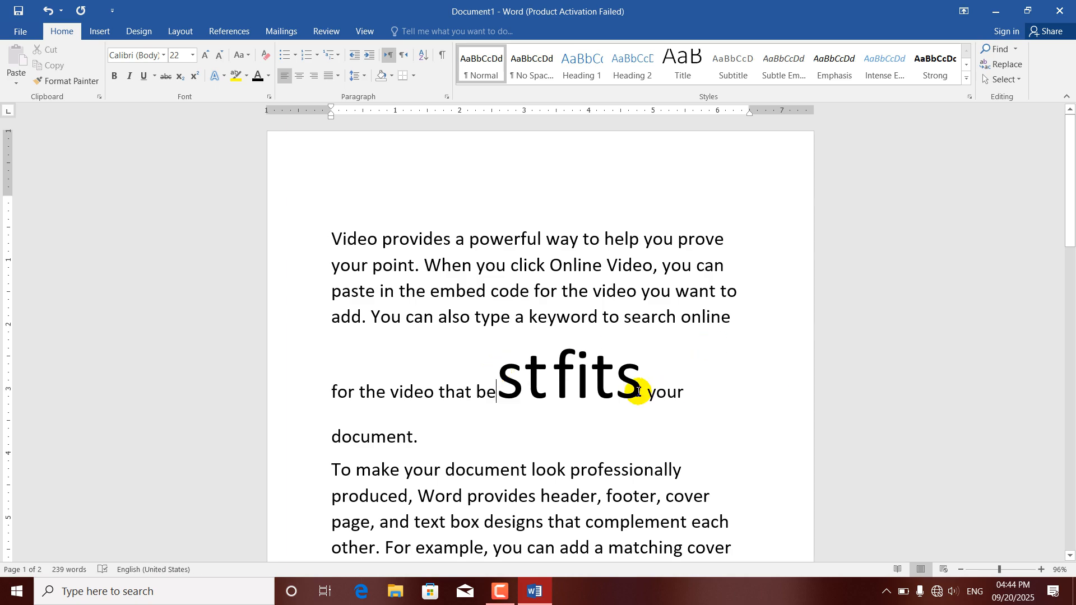
pyautogui.hotkey('ctrl', 'a')
pyautogui.press('Delete')
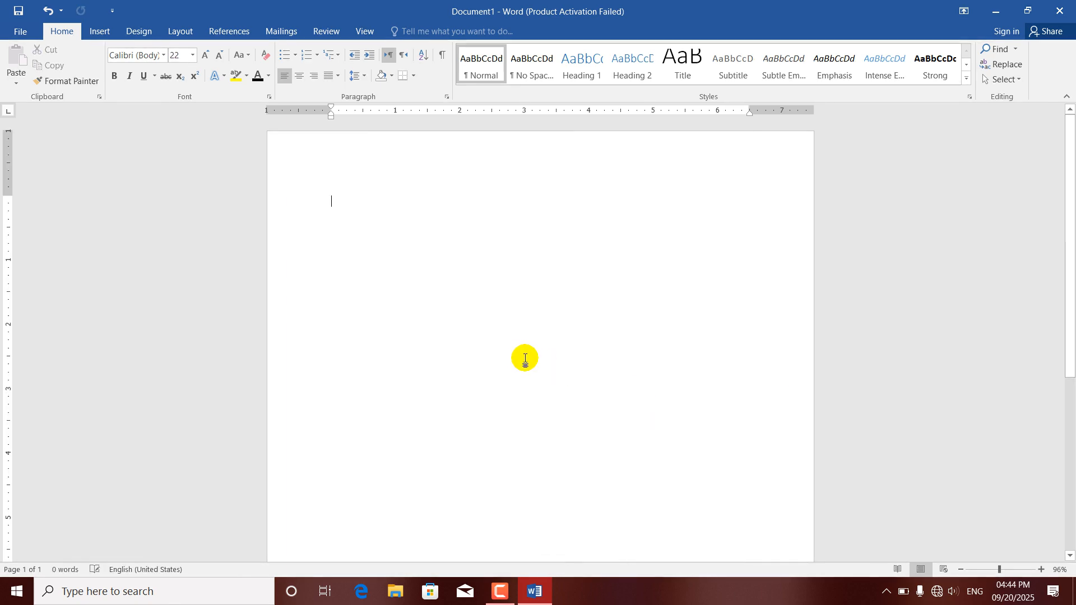
pyautogui.write('ggggggggggggggggggggggggg')
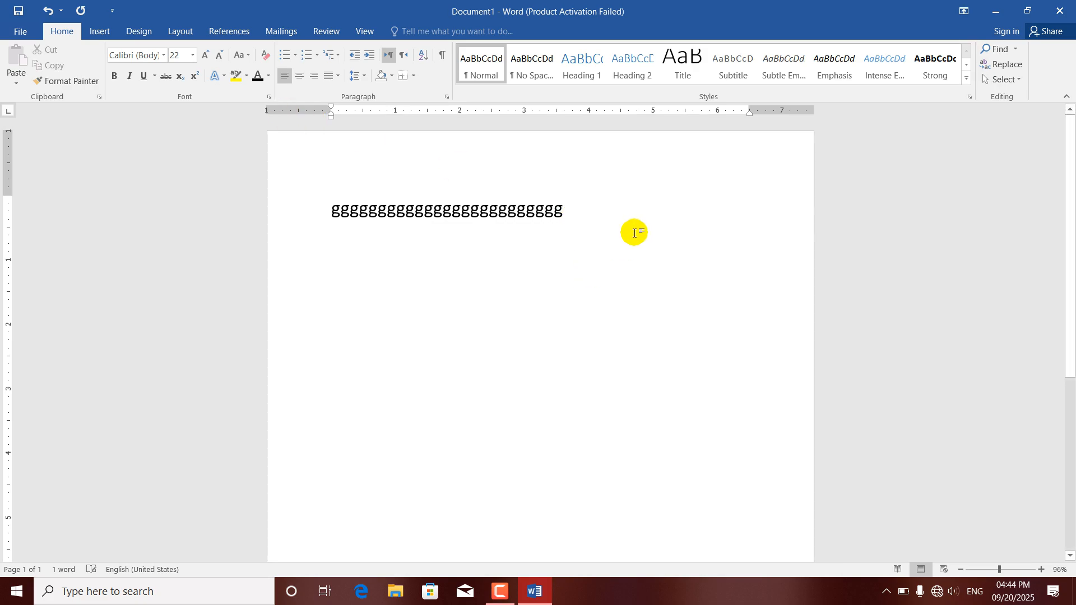
pyautogui.press('BackSpace')
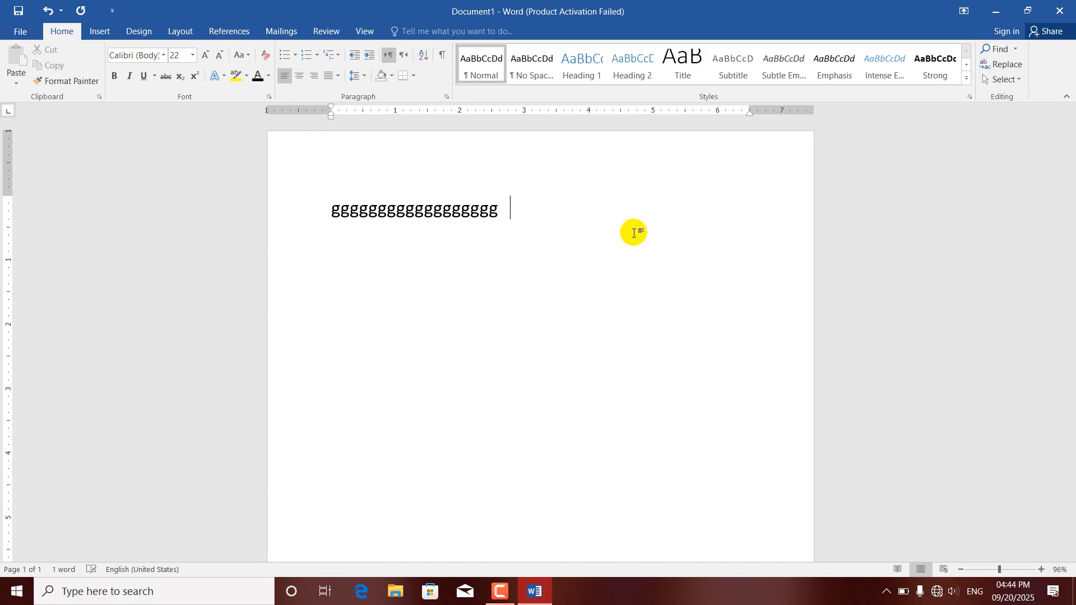
pyautogui.press('BackSpace')
pyautogui.press('BackSpace')
pyautogui.press('BackSpace')
pyautogui.press('BackSpace')
pyautogui.press('BackSpace')
pyautogui.press('BackSpace')
pyautogui.press('BackSpace')
pyautogui.press('BackSpace')
pyautogui.press('BackSpace')
pyautogui.press('BackSpace')
pyautogui.press('BackSpace')
pyautogui.press('BackSpace')
pyautogui.press('BackSpace')
pyautogui.press('BackSpace')
pyautogui.press('BackSpace')
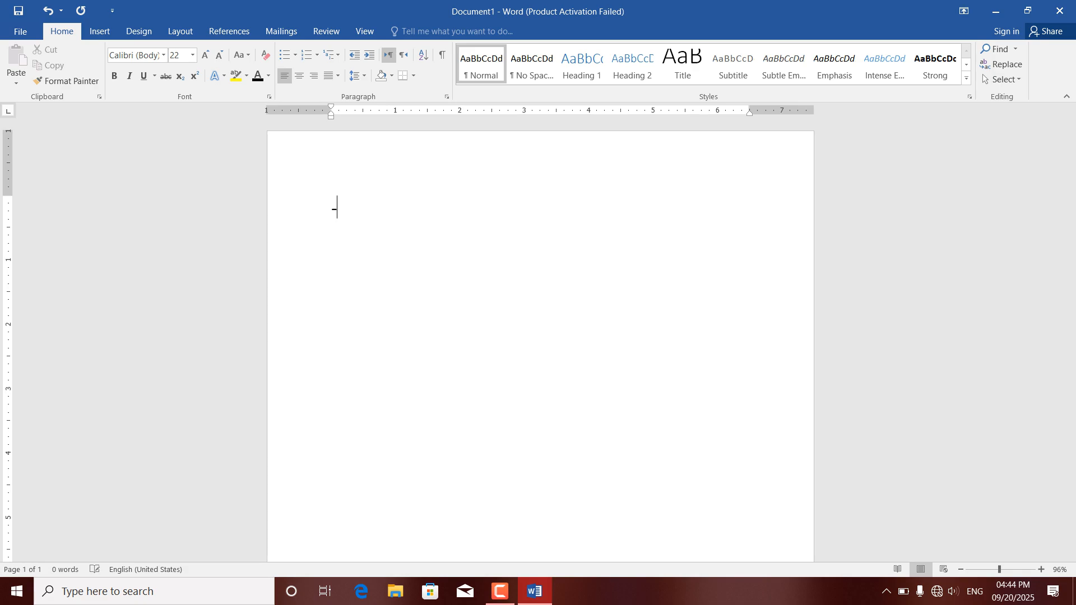
# Generate sample paragraphs in the empty document with =rand().
pyautogui.write('and()')
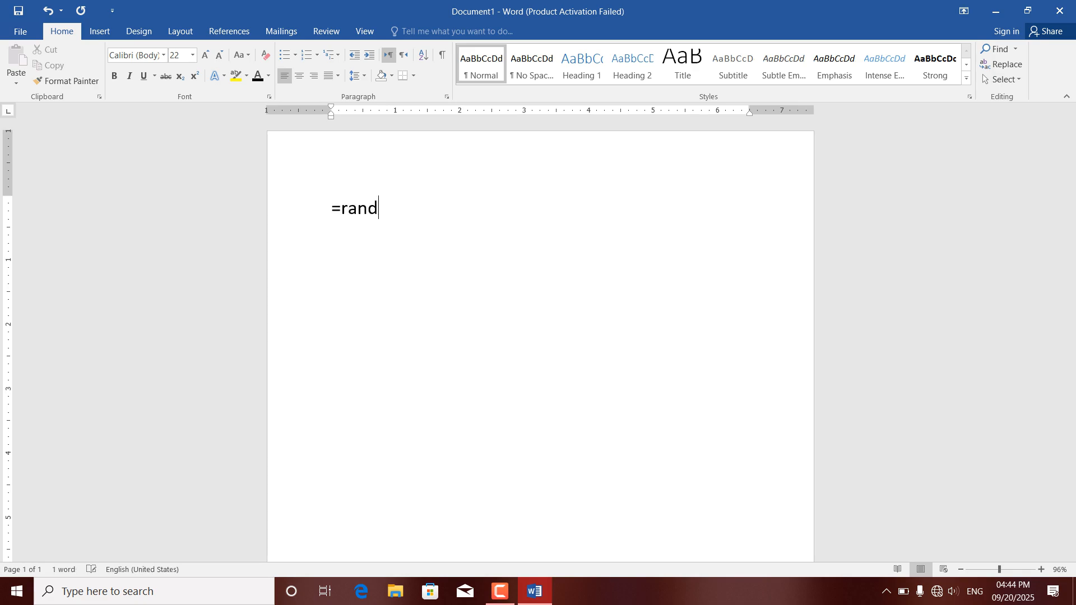
pyautogui.press('Return')
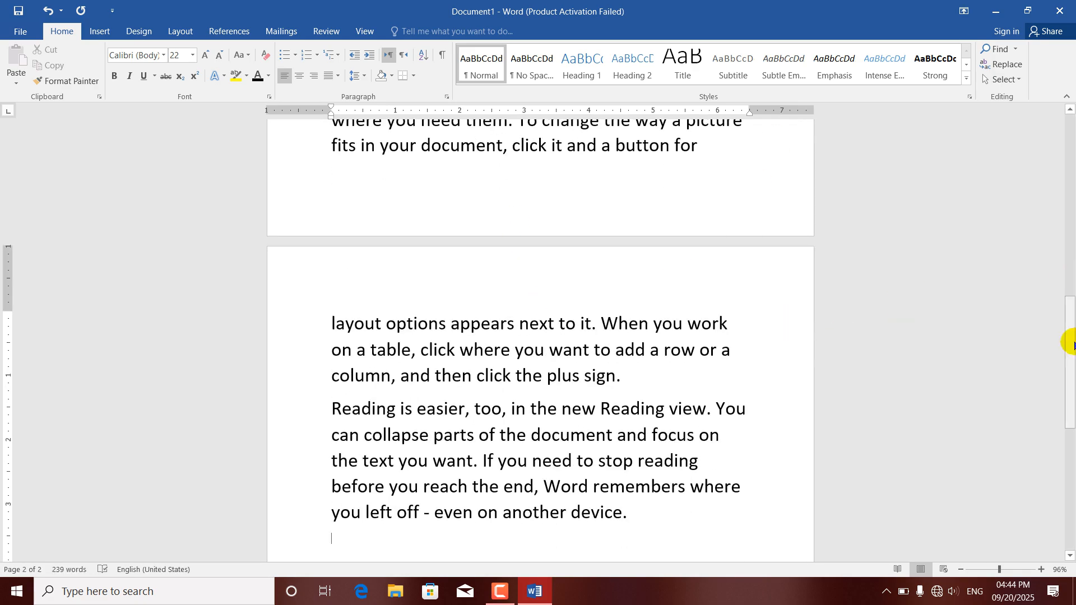
pyautogui.scroll(6, 1069, 336)
pyautogui.scroll(-1, 1069, 336)
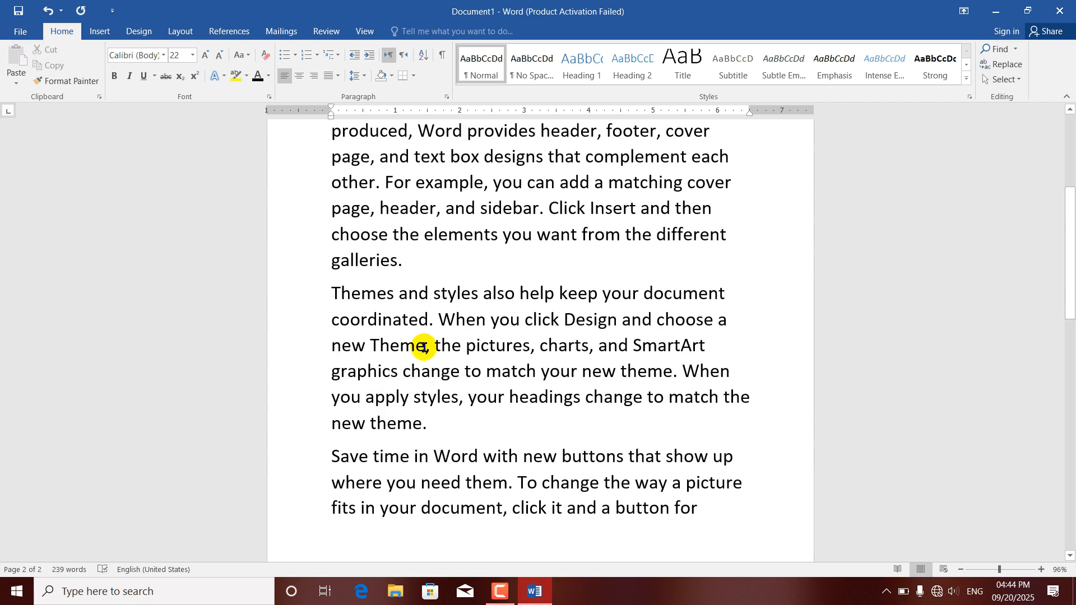
# Add a long run of the letter "g" directly after "galleries." in the second paragraph.
pyautogui.click(420, 255)
pyautogui.write('ggggggg')
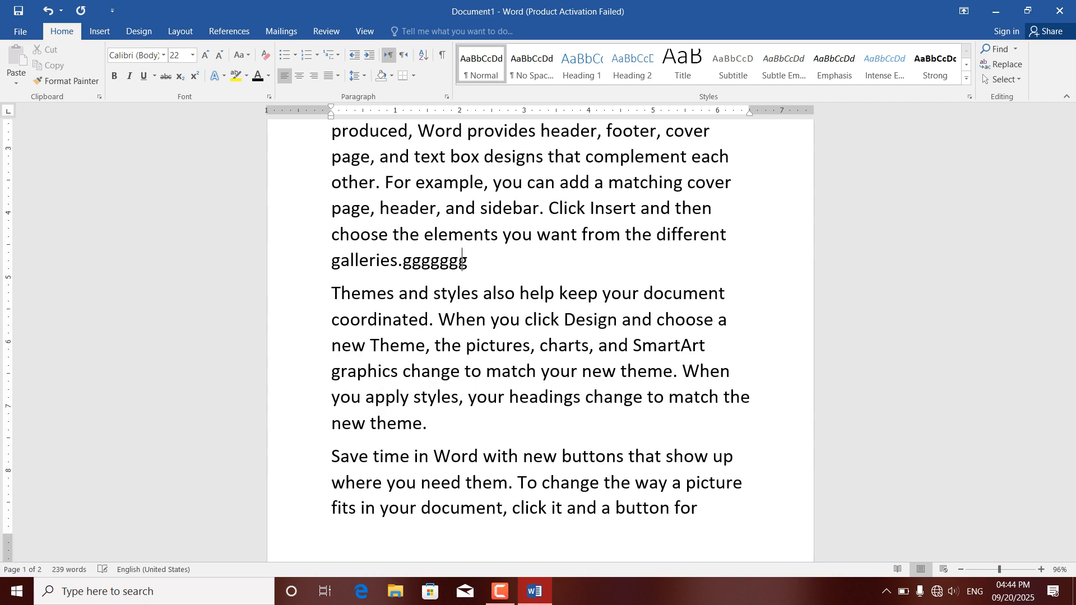
pyautogui.write('ggggggggggggggggggggggggg')
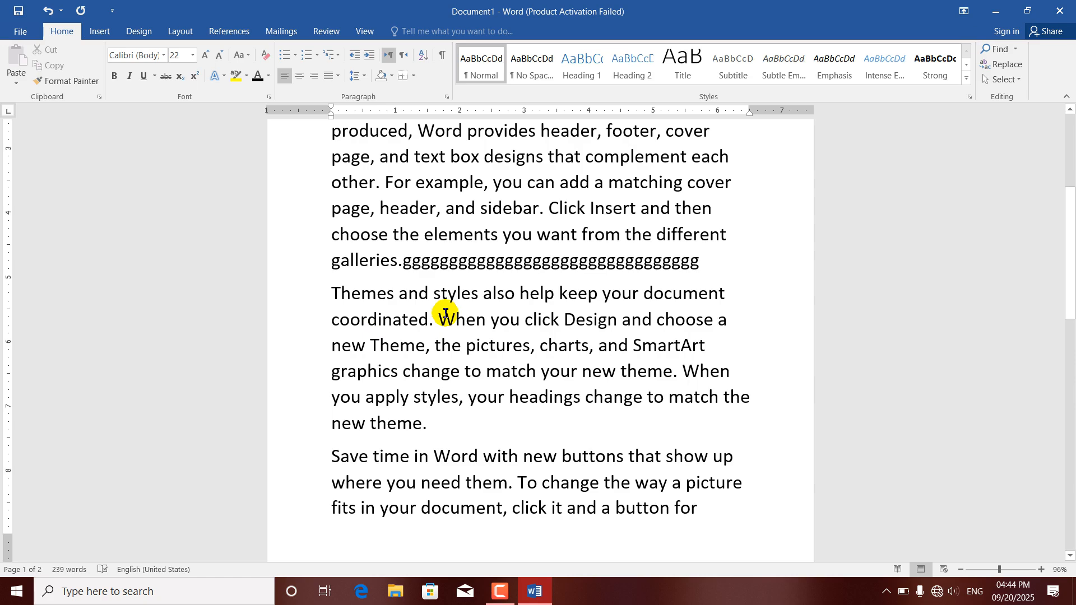
# Apply the third individual stylistic set to the entire document.
pyautogui.hotkey('ctrl', 'a')
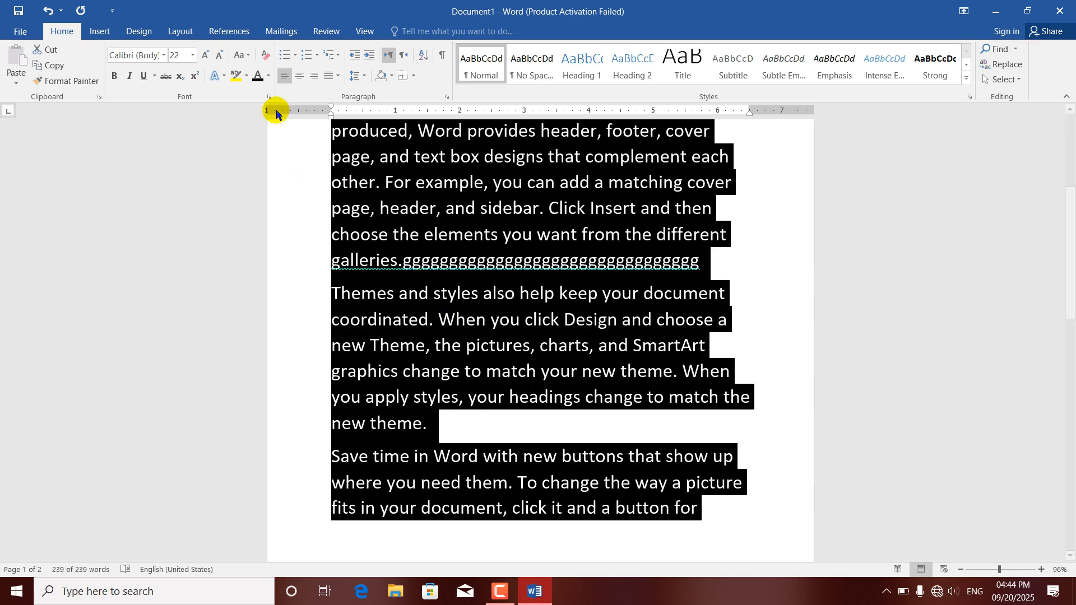
pyautogui.click(217, 77)
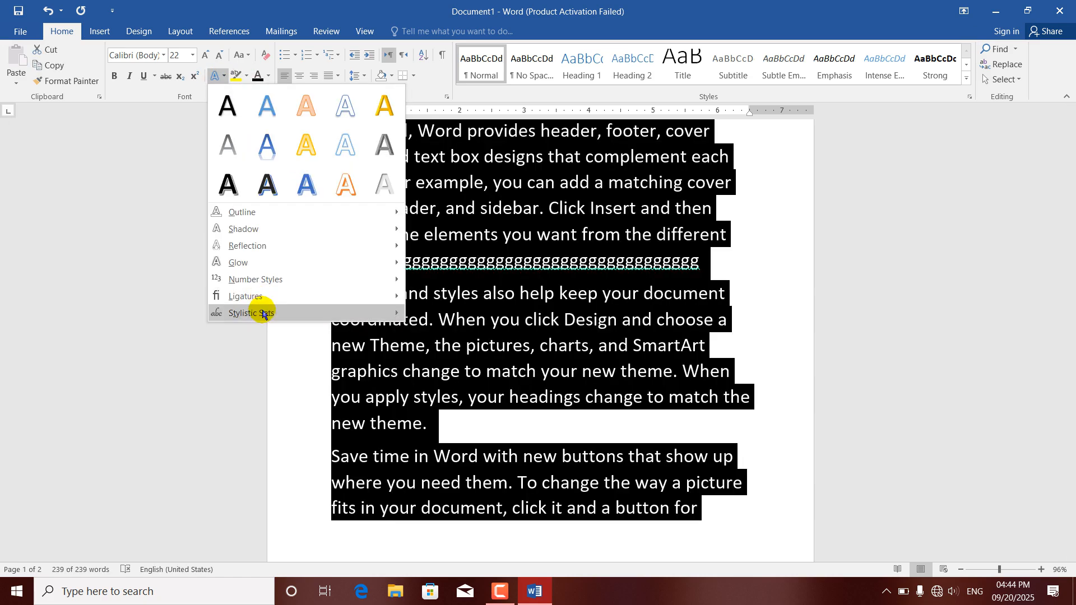
pyautogui.moveTo(263, 315)
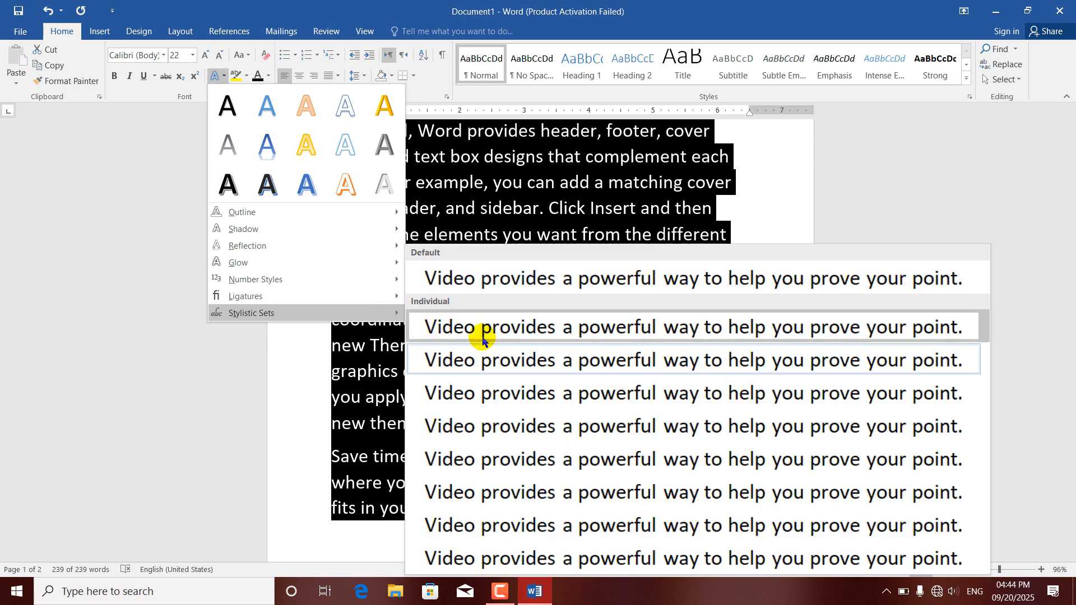
pyautogui.click(505, 395)
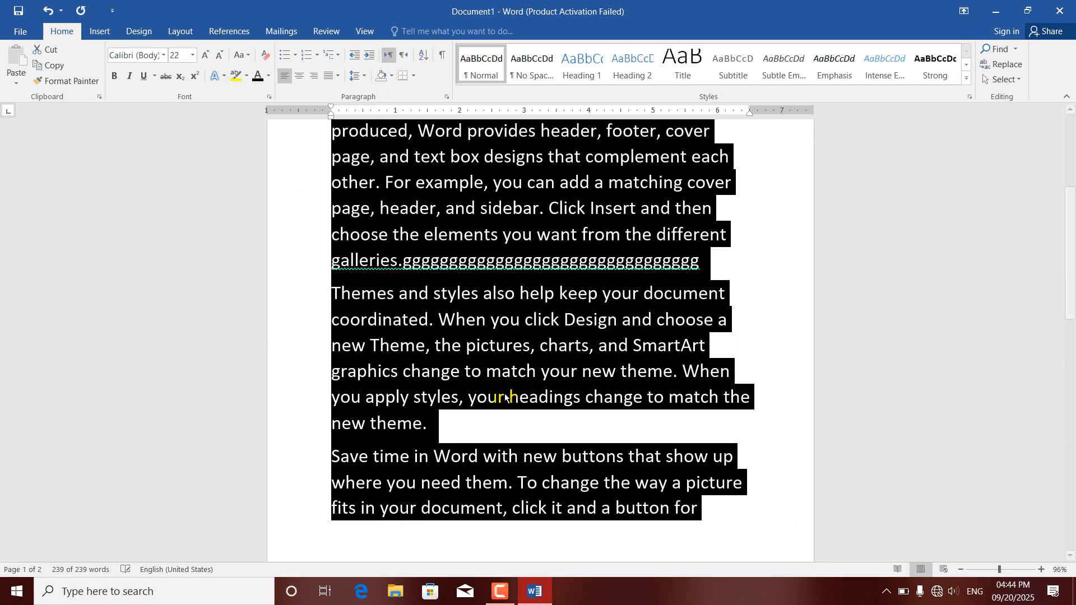
# Apply the fourth individual stylistic set to the entire document.
pyautogui.click(218, 77)
pyautogui.moveTo(284, 313)
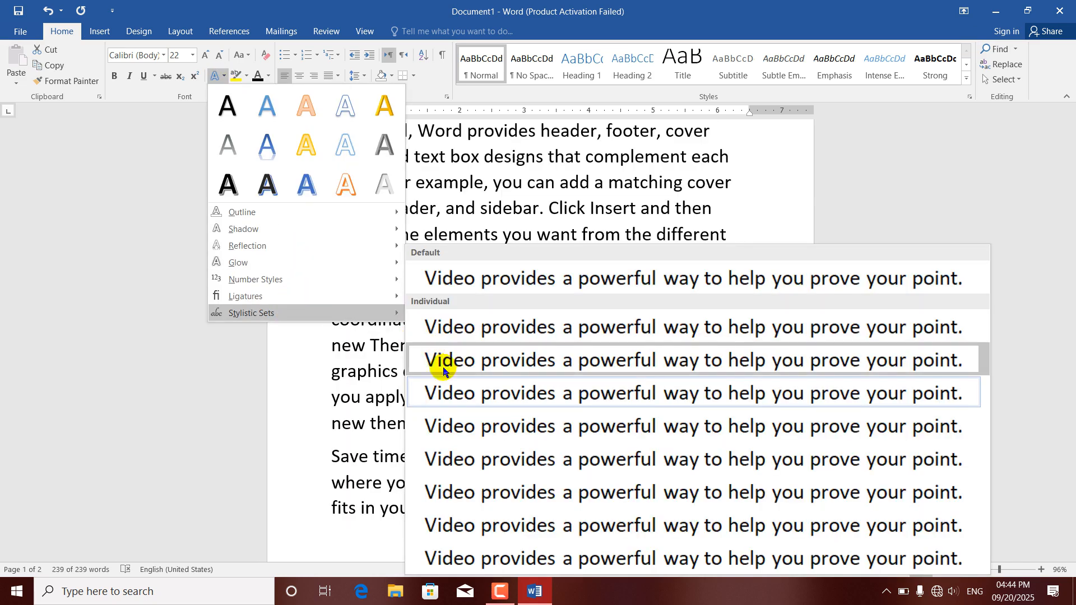
pyautogui.click(469, 430)
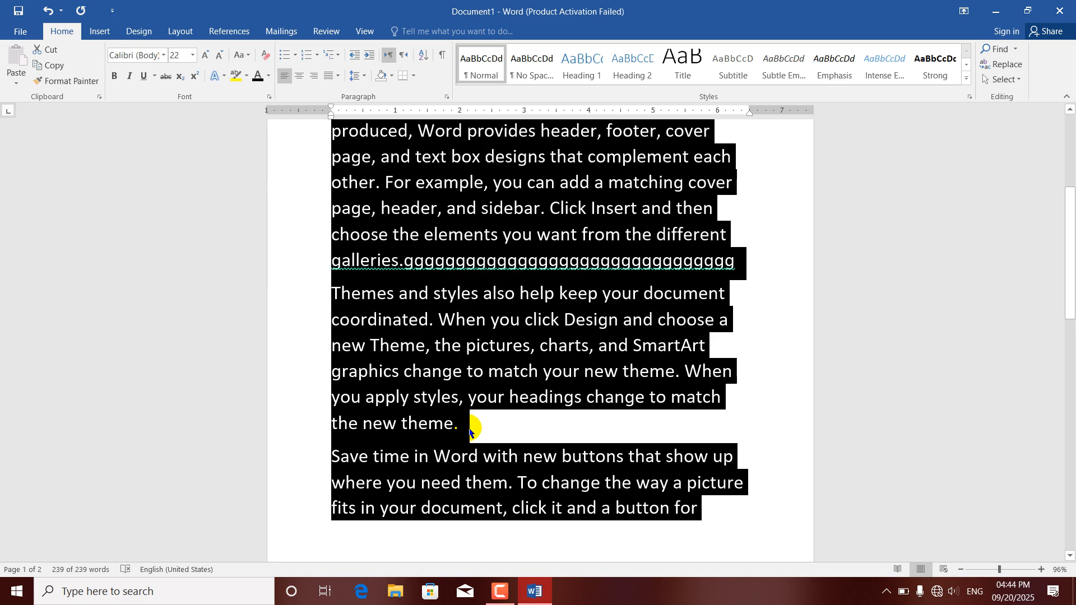
# Apply the third individual stylistic set to the word "galleries." with its attached run of "g" letters.
pyautogui.click(527, 263)
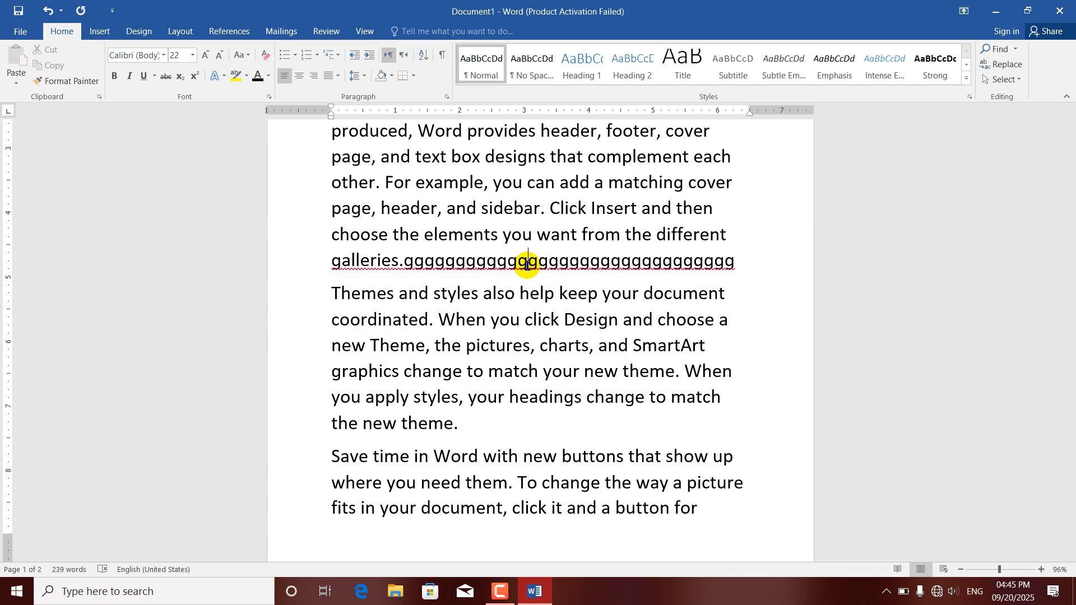
pyautogui.click(224, 76)
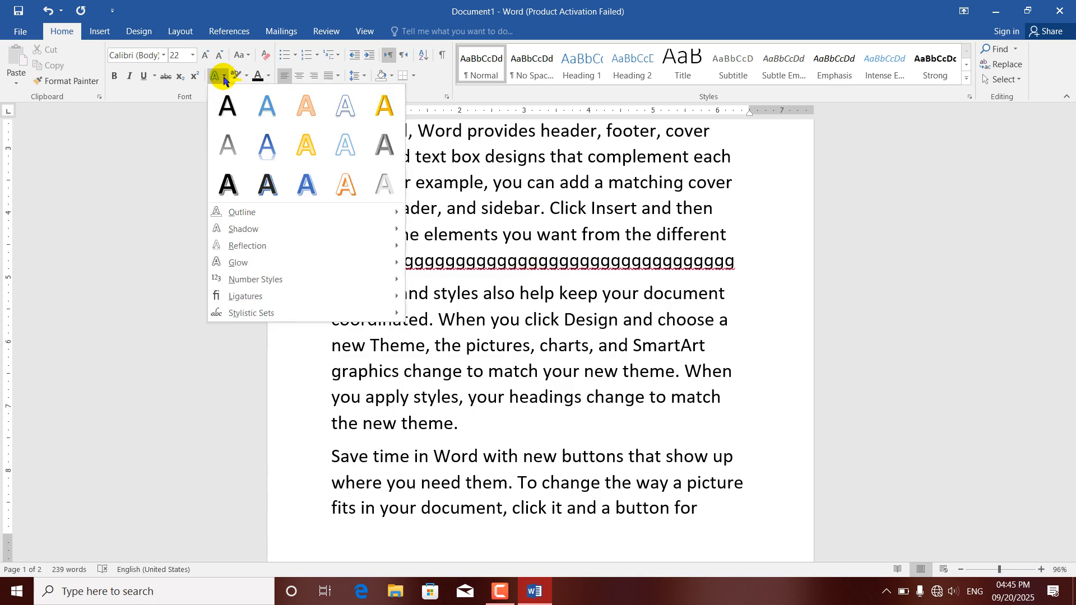
pyautogui.click(288, 315)
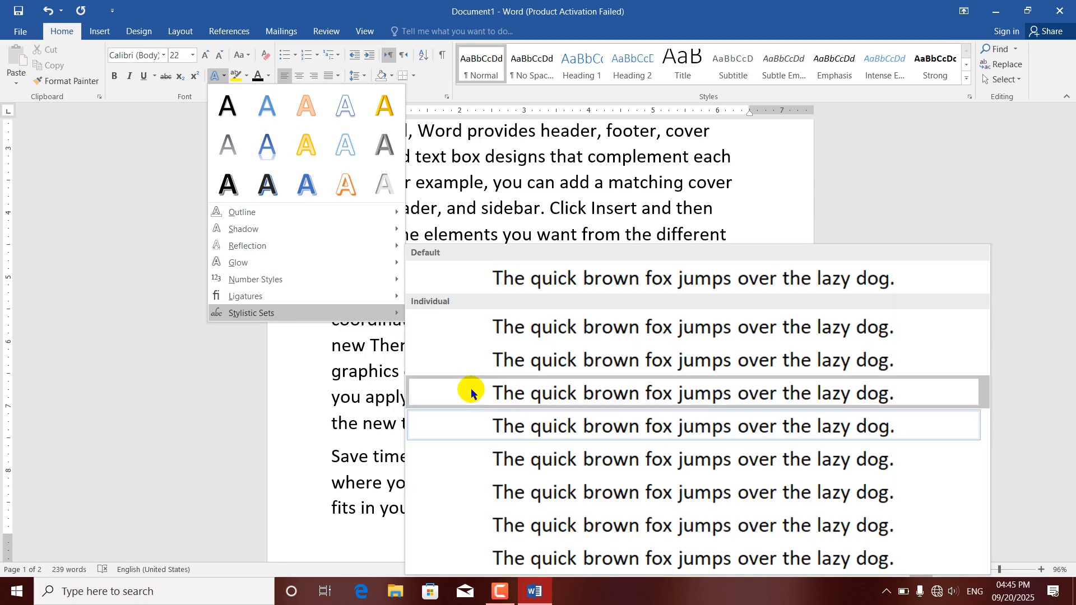
pyautogui.click(507, 391)
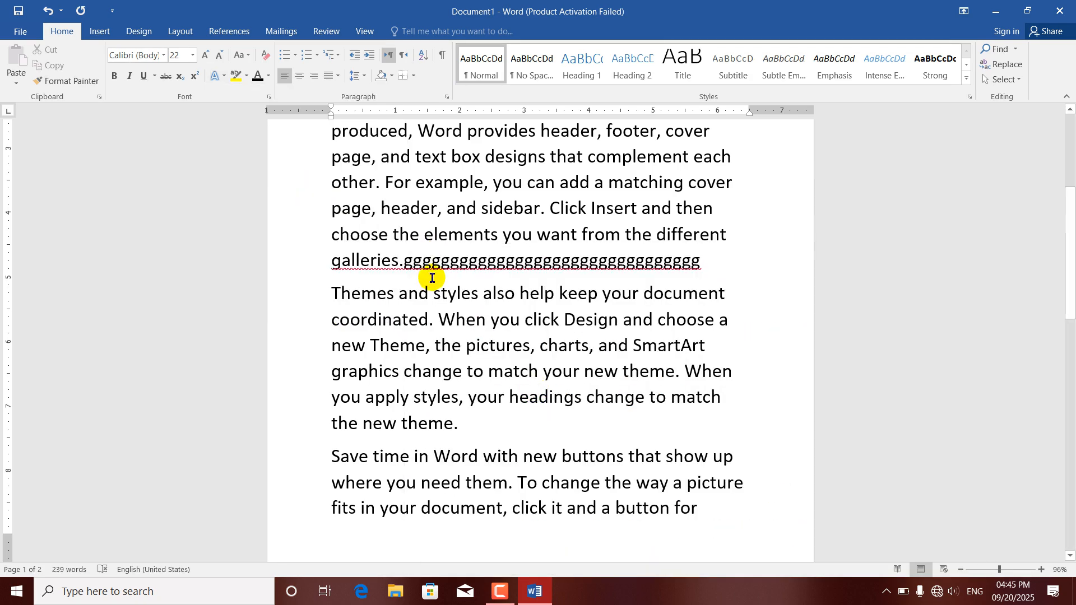
# Select the "g" of "graphics" in the Themes and styles paragraph and open its text effects and typography options.
pyautogui.moveTo(497, 264); pyautogui.dragTo(435, 268)
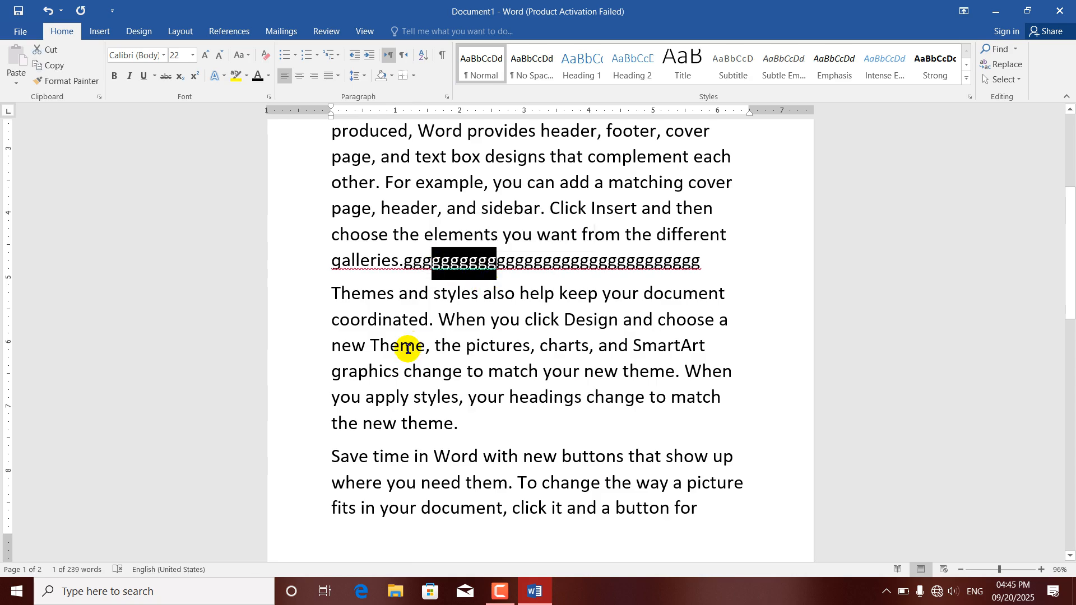
pyautogui.moveTo(341, 374); pyautogui.dragTo(329, 374)
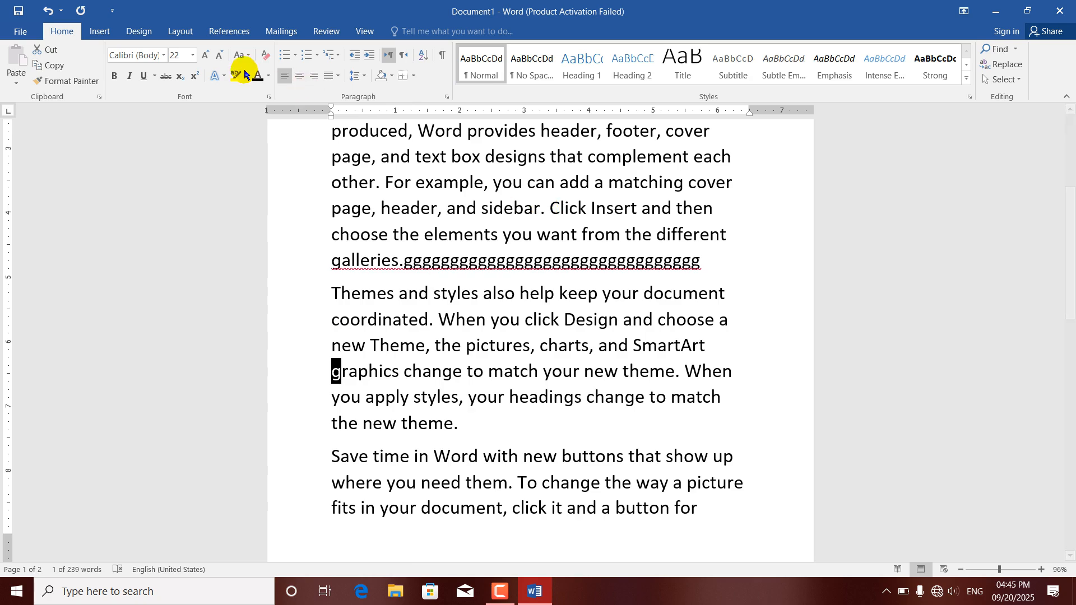
pyautogui.click(219, 76)
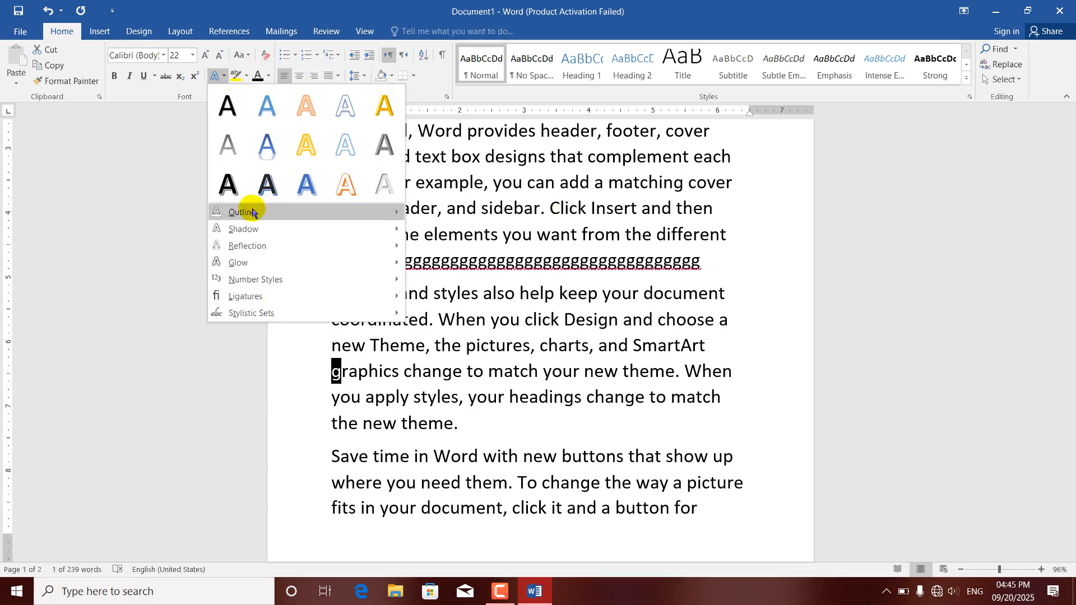